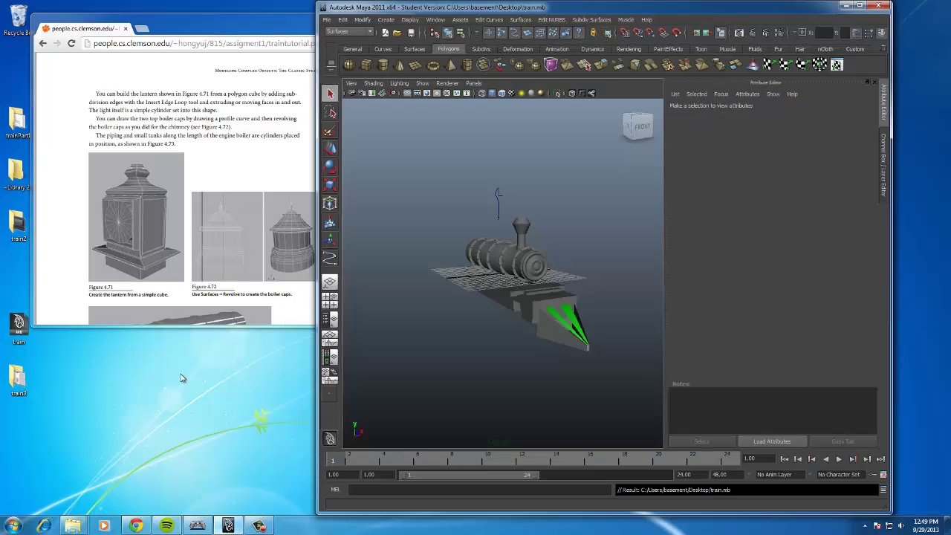
Place the PDF tutorial window beside the train scene with the lantern, boiler cap and piping figures in view.
drag(206, 31, 179, 22)
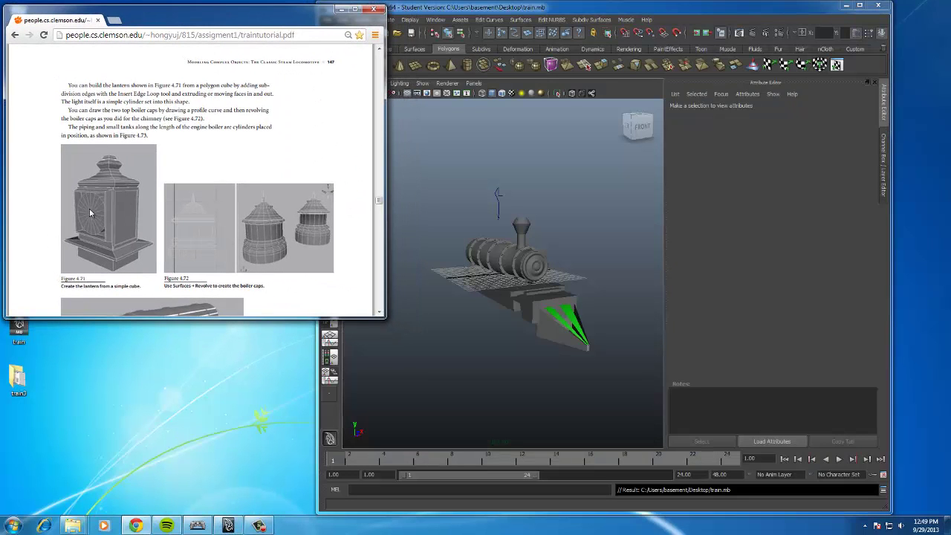
scroll(266, 232, down, 3)
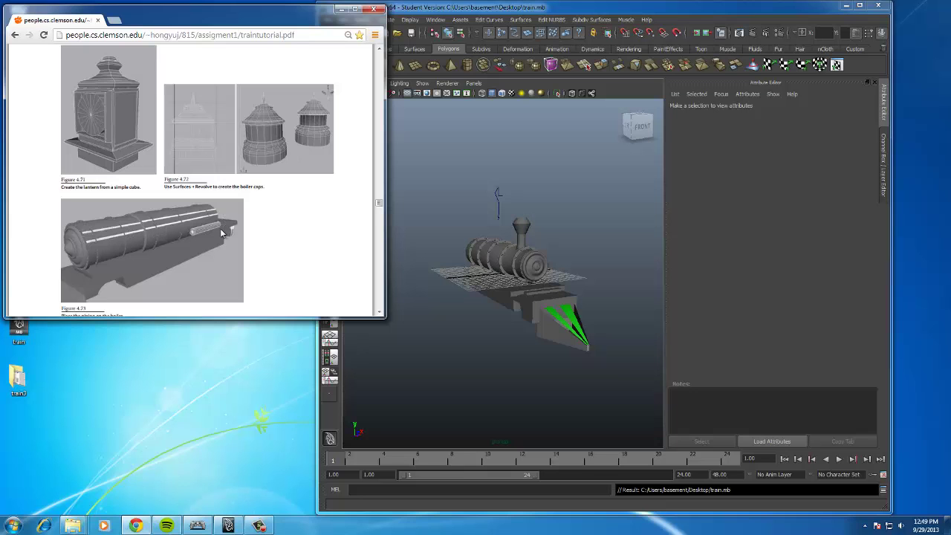
scroll(221, 233, up, 2)
Draw a flat polygon cube about 0.86 units high on the grid beside the locomotive as the lantern's base.
alt+drag(497, 246, 395, 244)
scroll(474, 253, up, 6)
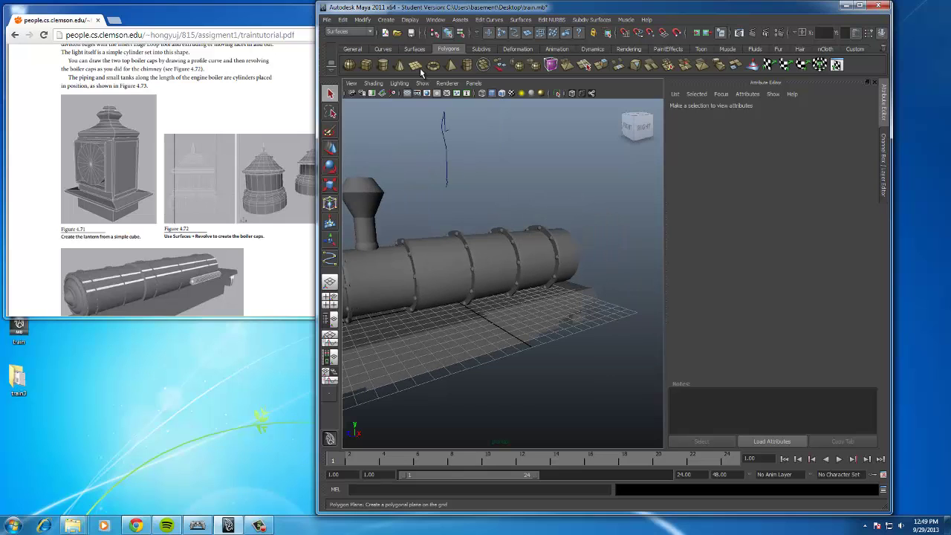
click(385, 19)
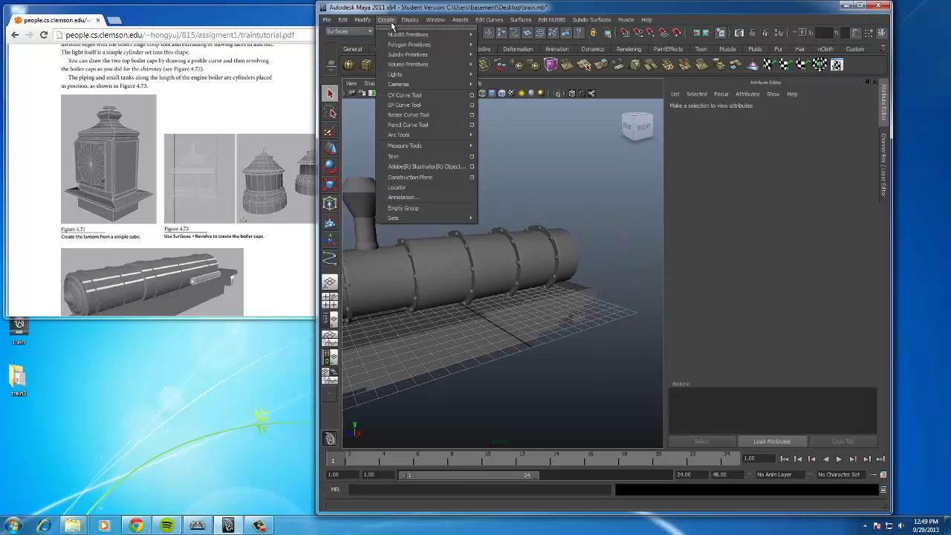
mouse_move(409, 46)
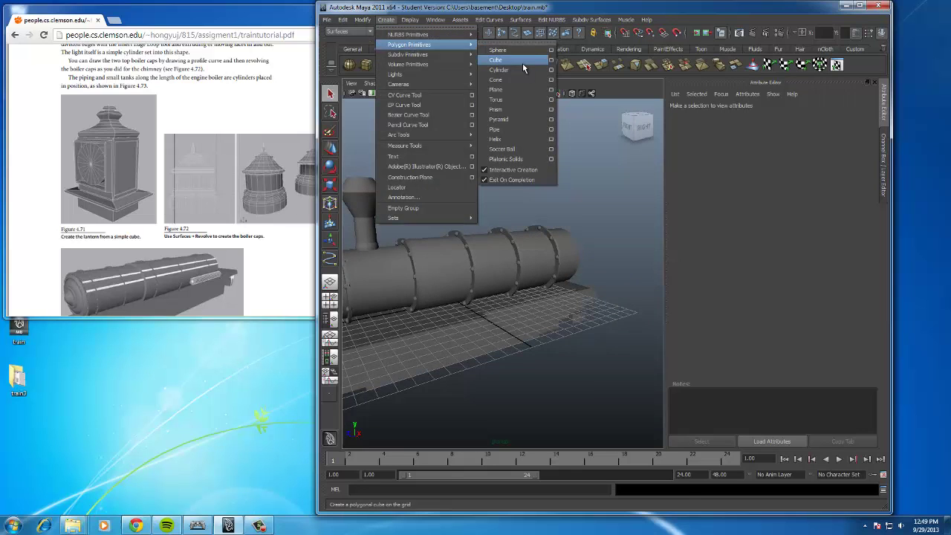
click(522, 63)
alt+drag(490, 274, 531, 298)
alt+middle_drag(531, 298, 519, 176)
alt+drag(520, 176, 534, 214)
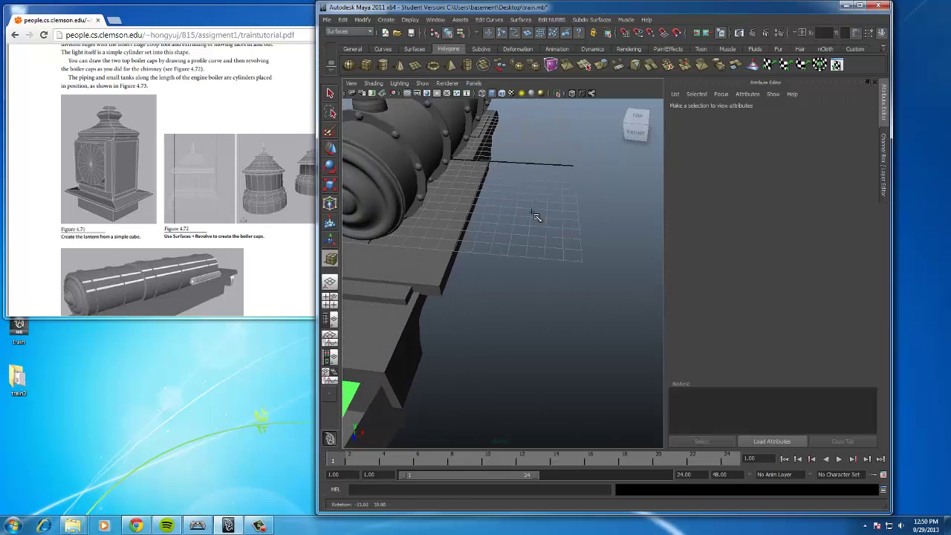
drag(525, 248, 589, 229)
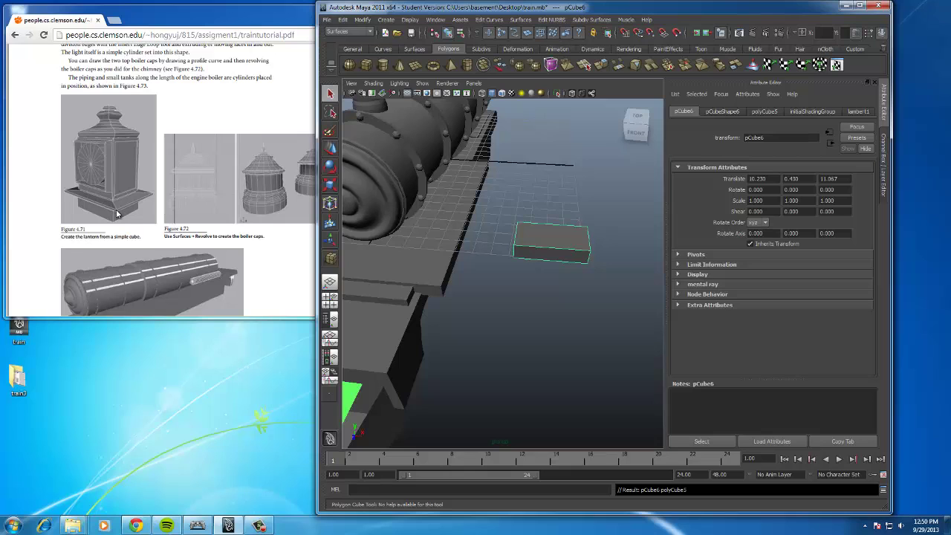
Extrude the box's top face with the Polygons tools and scale it outward into a wider ledge.
right_drag(566, 246, 569, 236)
click(569, 236)
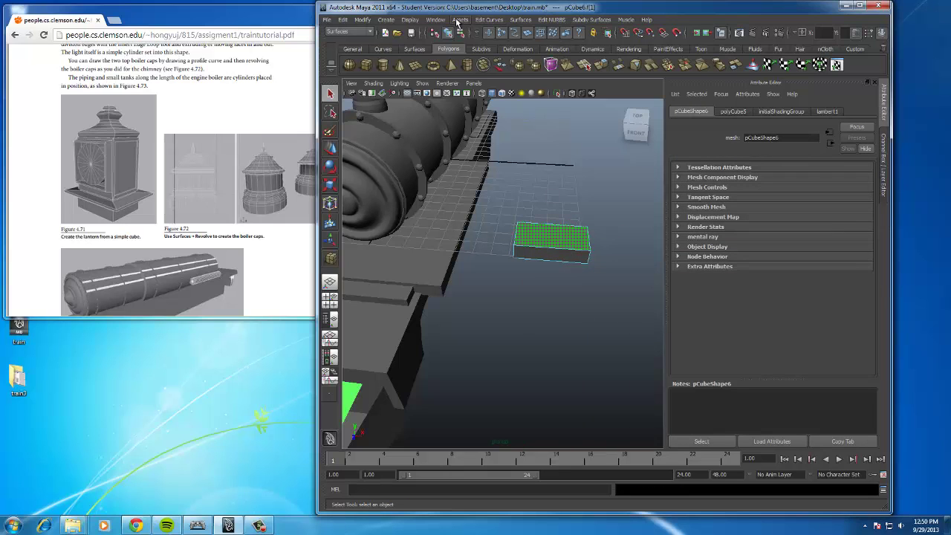
click(362, 31)
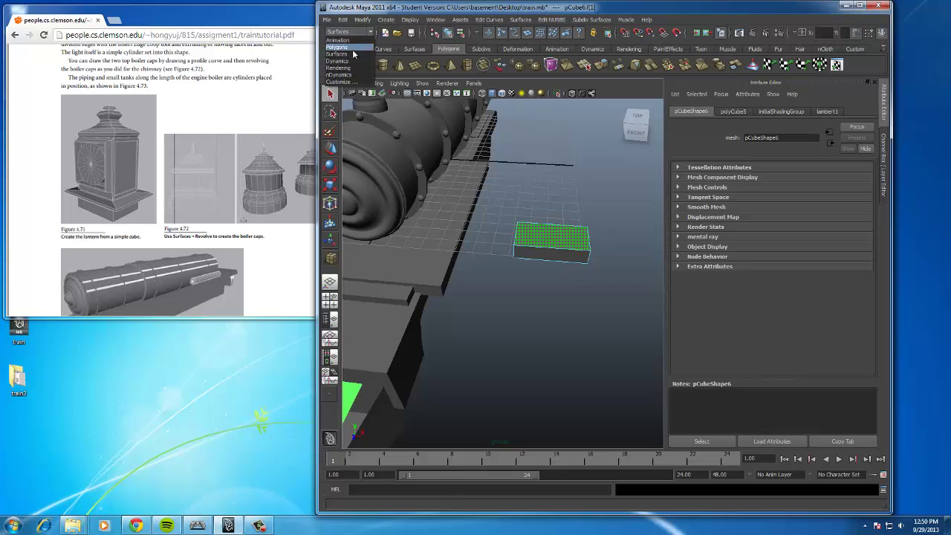
click(355, 46)
click(528, 19)
click(532, 47)
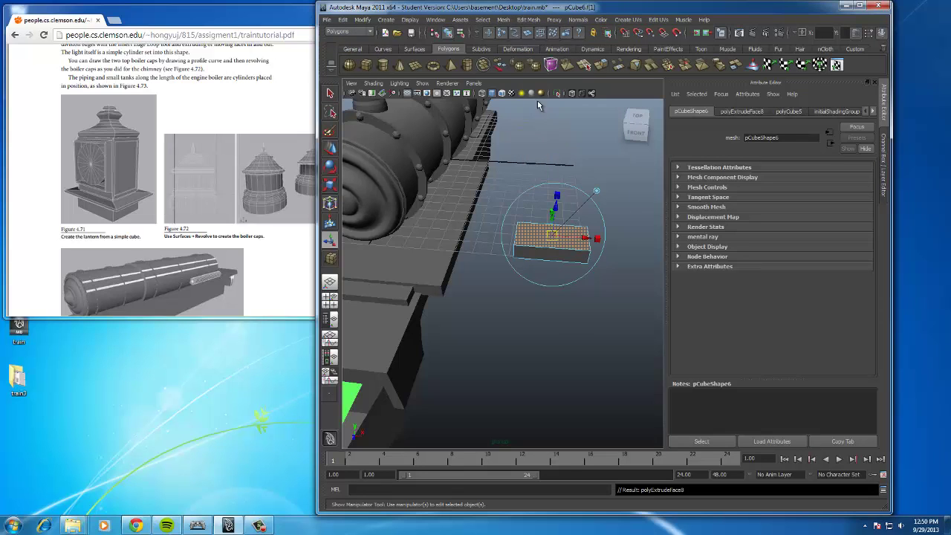
click(330, 187)
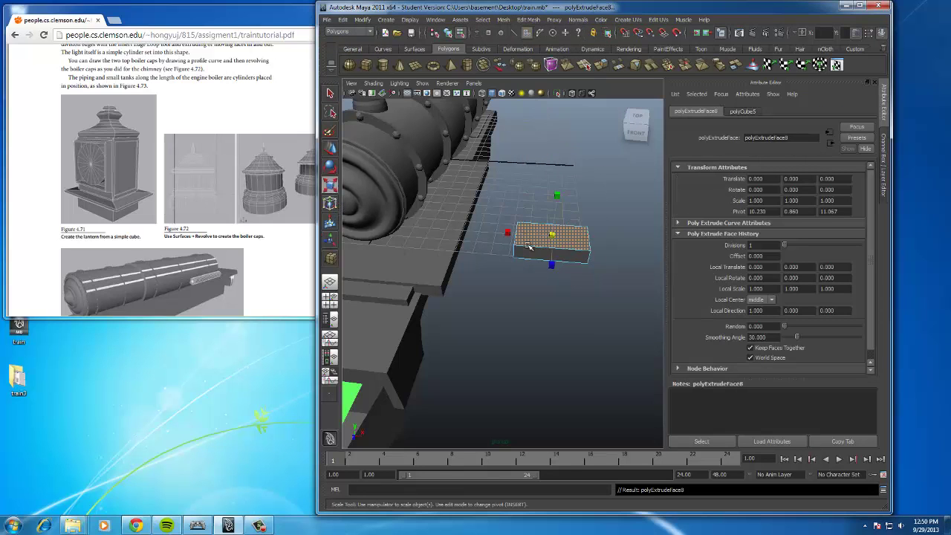
drag(554, 236, 566, 212)
alt+middle_drag(566, 213, 528, 250)
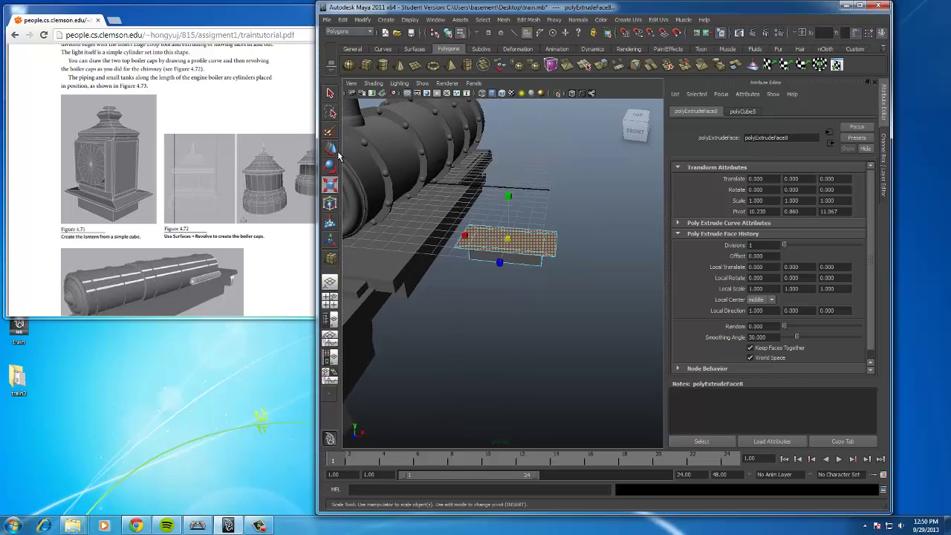
Raise the widened face slightly and extrude it upward about 0.37 units to thicken the lantern's ledge.
click(333, 148)
click(507, 214)
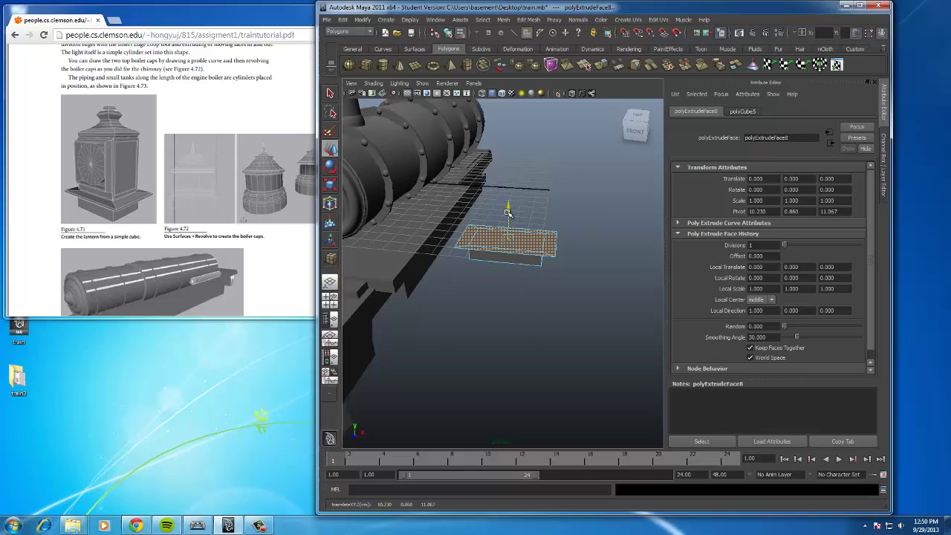
mouse_move(507, 213)
mouse_down()
mouse_move(499, 212)
mouse_move(513, 209)
mouse_move(504, 217)
mouse_move(511, 199)
mouse_up()
key(ctrl+e)
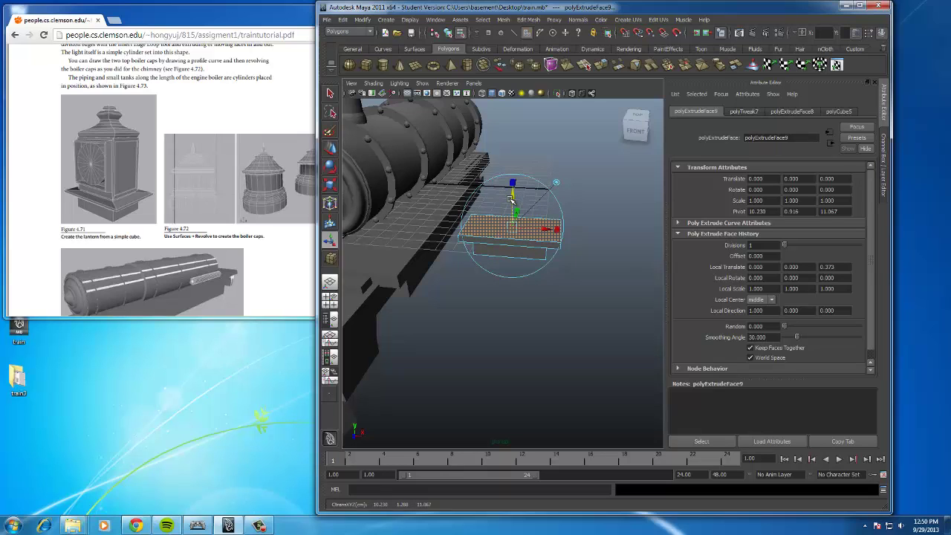
Extrude the ledge's top about 0.47 units, taper it inward into a sloped shoulder, and extrude a further 0.15 units.
key(ctrl+e)
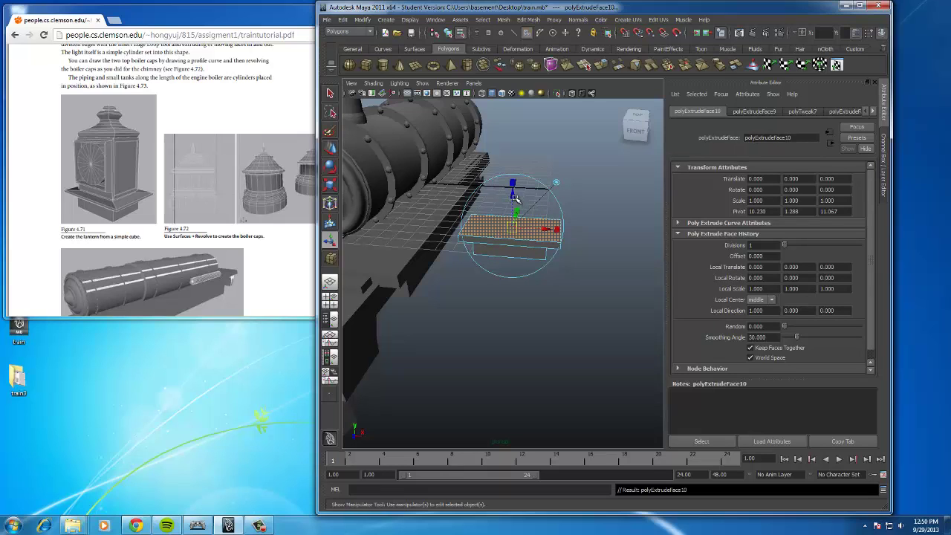
drag(515, 199, 516, 182)
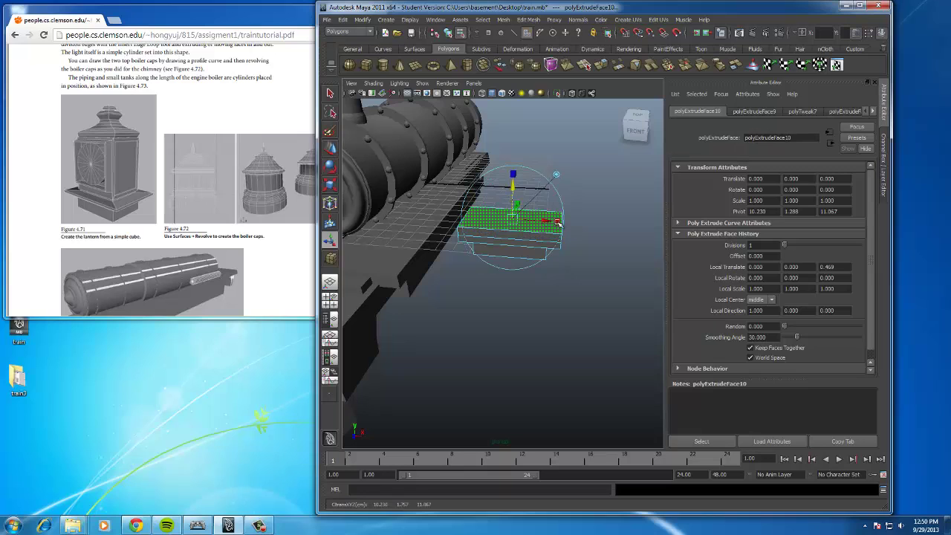
drag(557, 223, 513, 186)
key(ctrl+e)
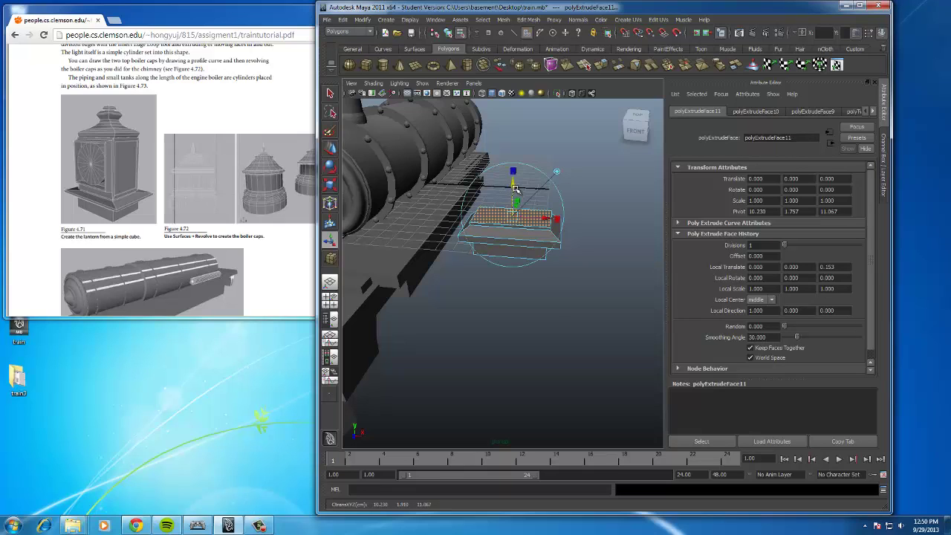
Extrude the shoulder's top face, raise it about 0.23 units and scale it outward to the width of the lantern body.
key(ctrl+e)
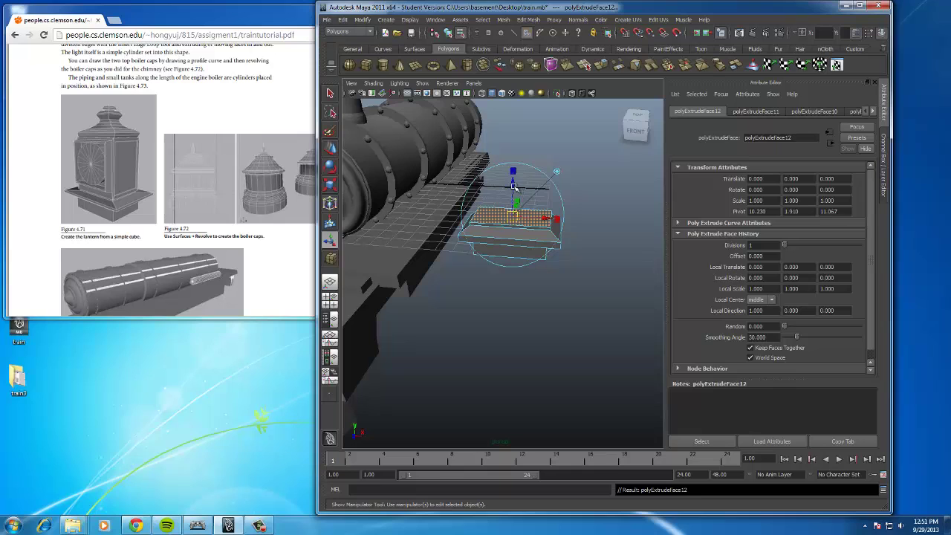
drag(515, 187, 518, 215)
click(330, 185)
Extrude the top face upward about 4.2 units to form the lantern's tall body.
key(ctrl+e)
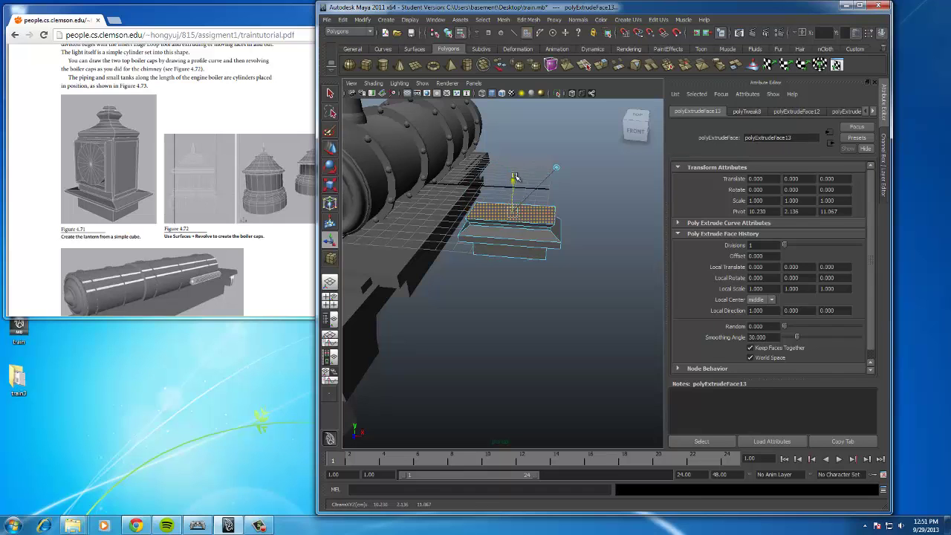
drag(515, 172, 510, 96)
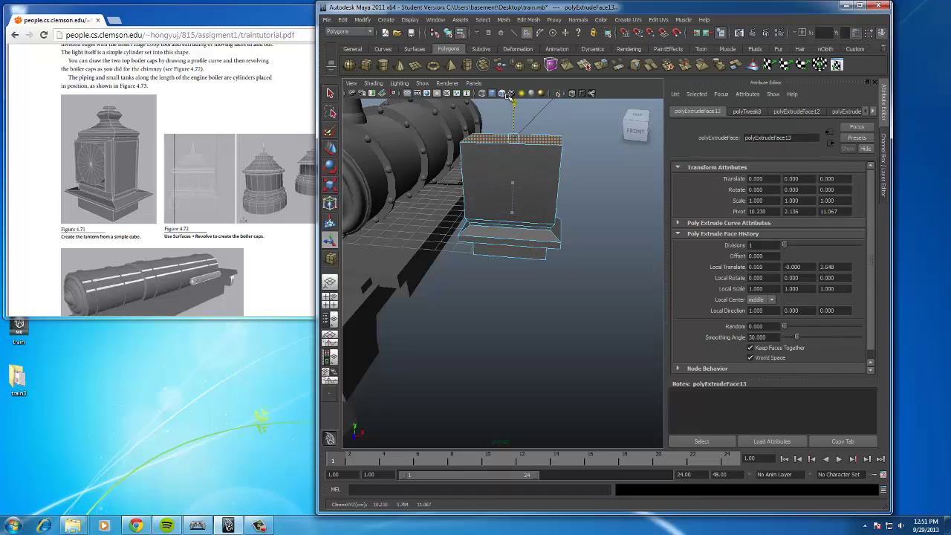
alt+drag(518, 235, 518, 265)
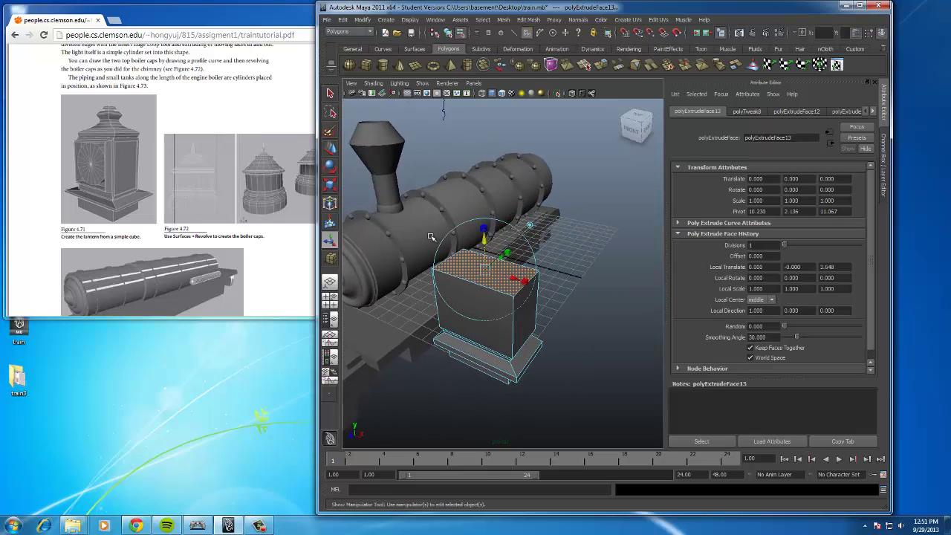
drag(483, 239, 484, 229)
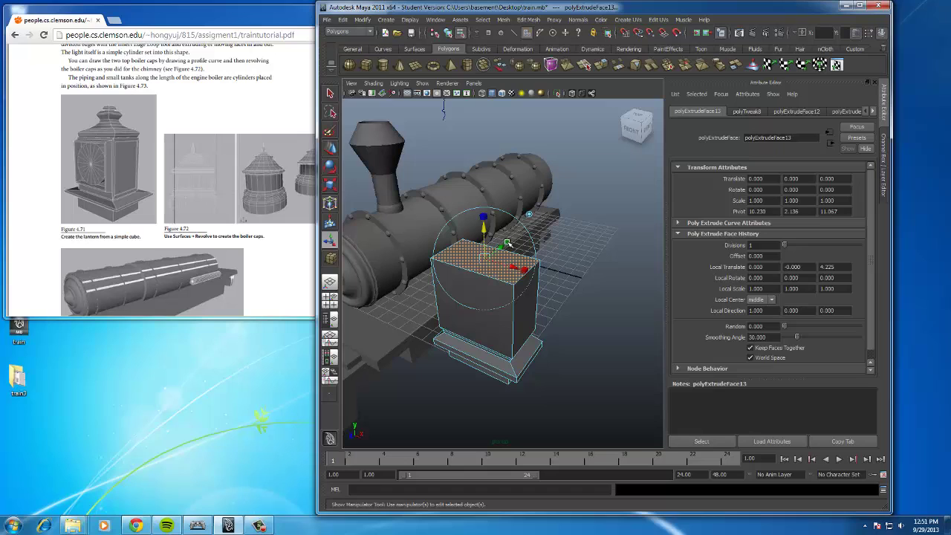
Extrude the body's top face, scale it inward to inset it, and raise it slightly to form a neck.
key(ctrl+e)
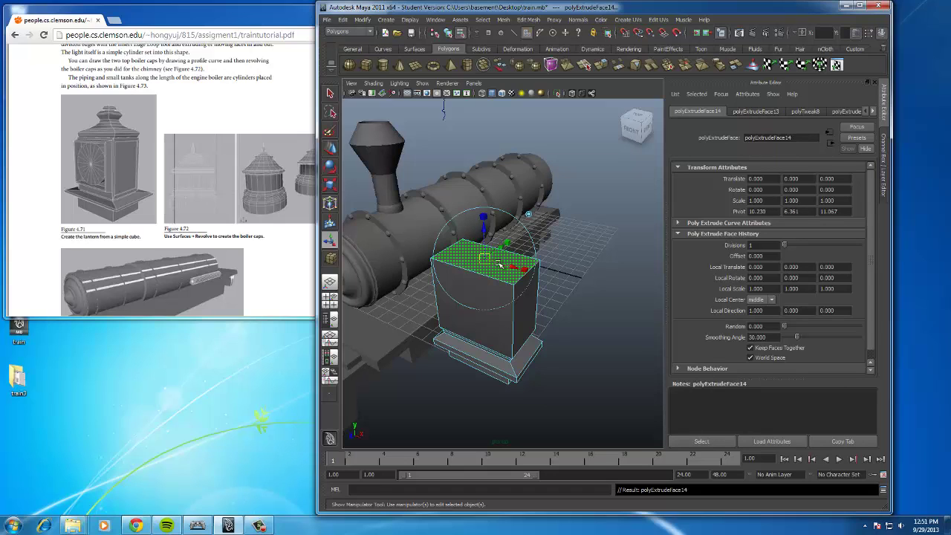
key(r)
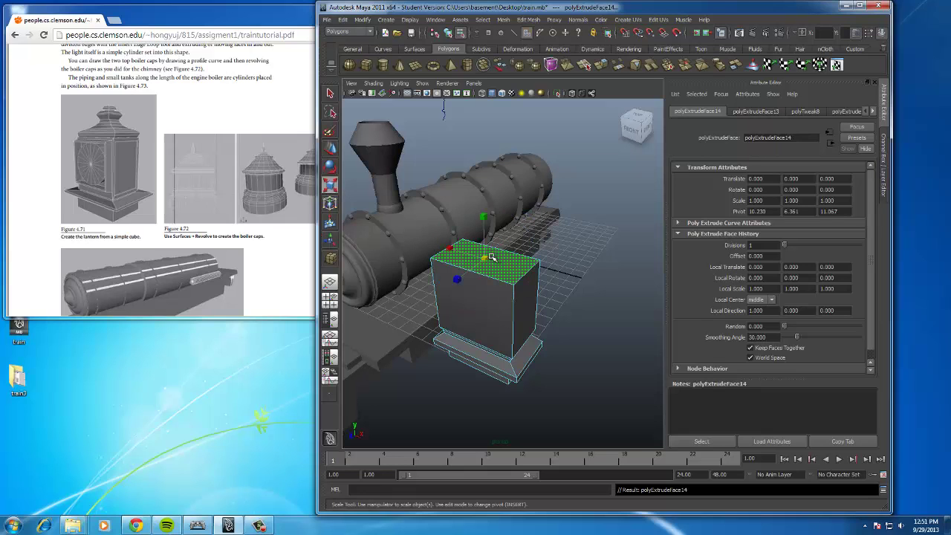
drag(486, 257, 477, 256)
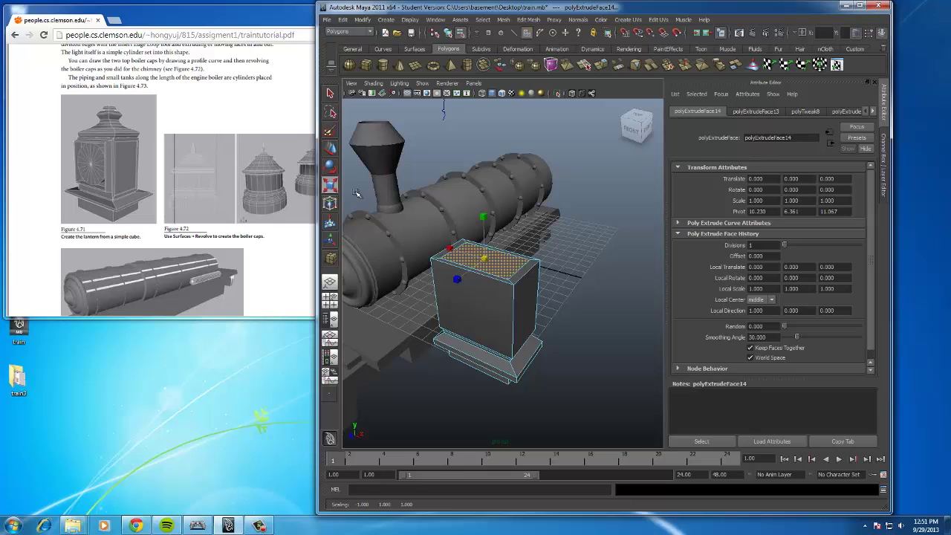
key(w)
drag(484, 232, 484, 227)
Extrude the neck's top face again and scale it outward into an overhanging rim above the body.
key(g)
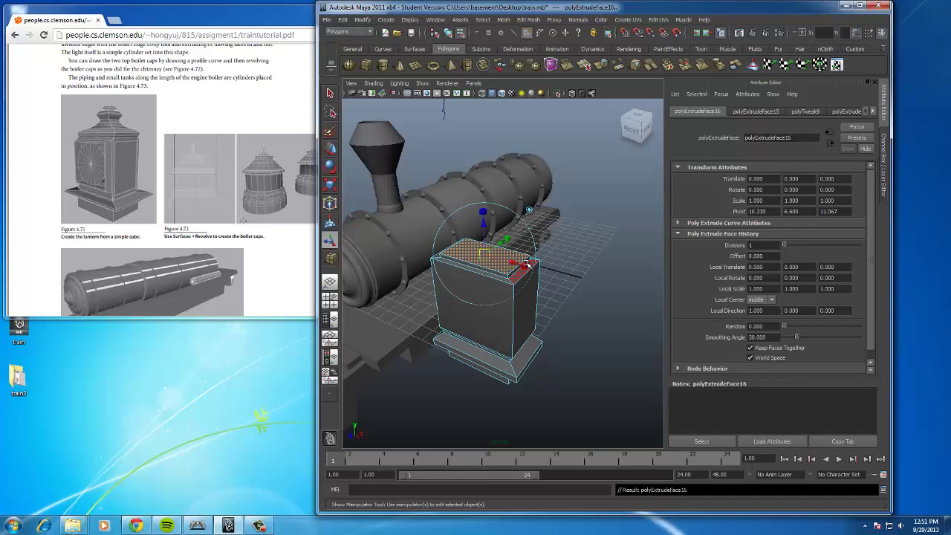
key(ctrl+e)
drag(485, 255, 499, 177)
key(w)
Extrude the rim's top face about 0.48 units and scale it to 0.9 to start the sloped roof.
key(ctrl+e)
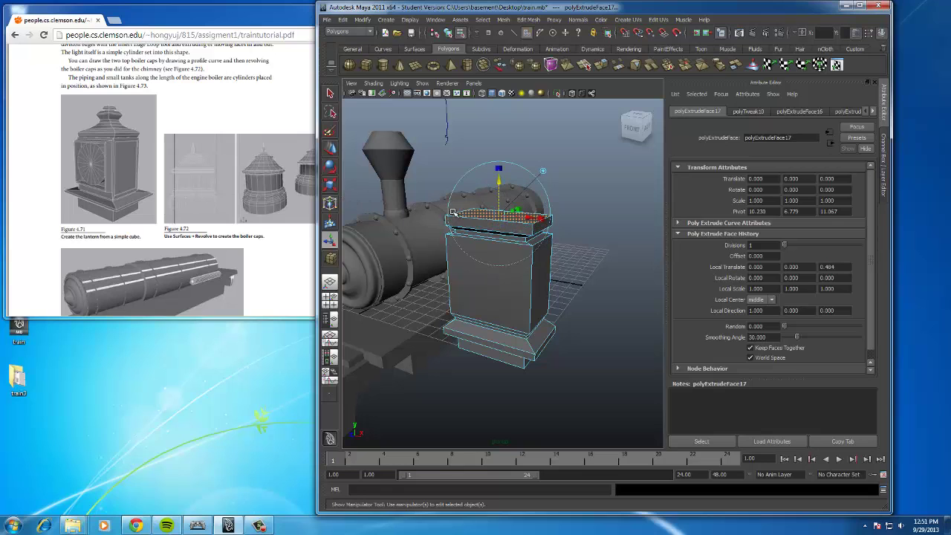
alt+drag(343, 198, 503, 275)
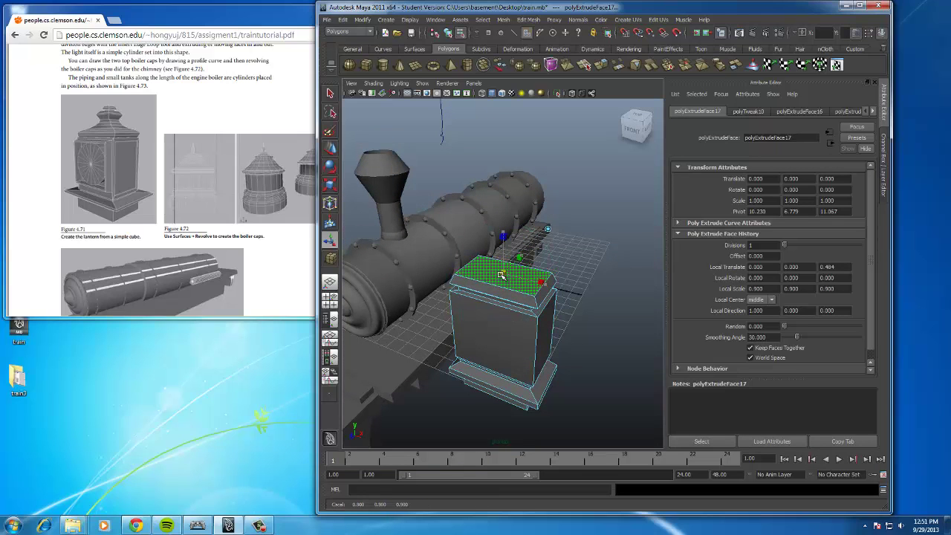
click(502, 275)
Add a second roof tier by extruding the top face about 0.38 units and scaling it to about 0.92.
key(g)
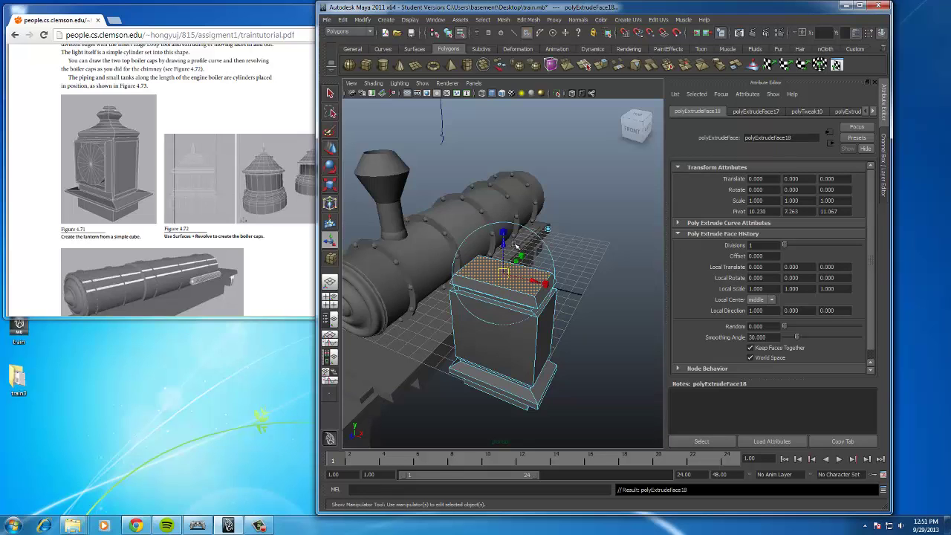
drag(504, 245, 503, 233)
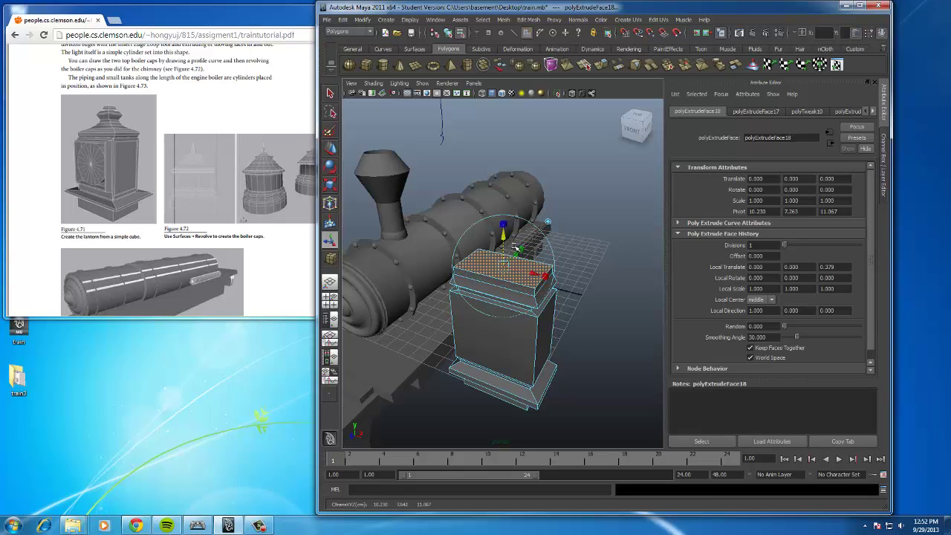
click(544, 275)
drag(503, 267, 512, 315)
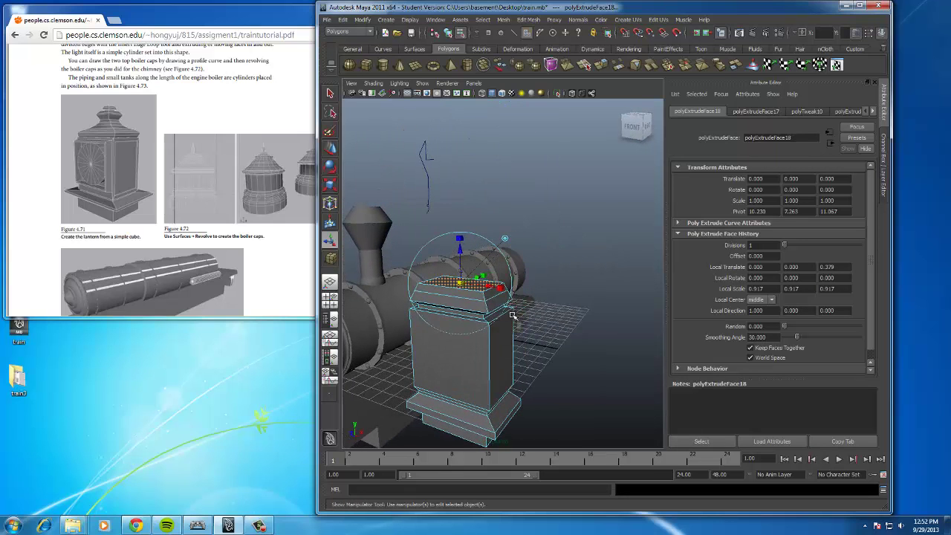
scroll(511, 314, up, 5)
alt+middle_drag(511, 314, 543, 293)
scroll(543, 292, down, 5)
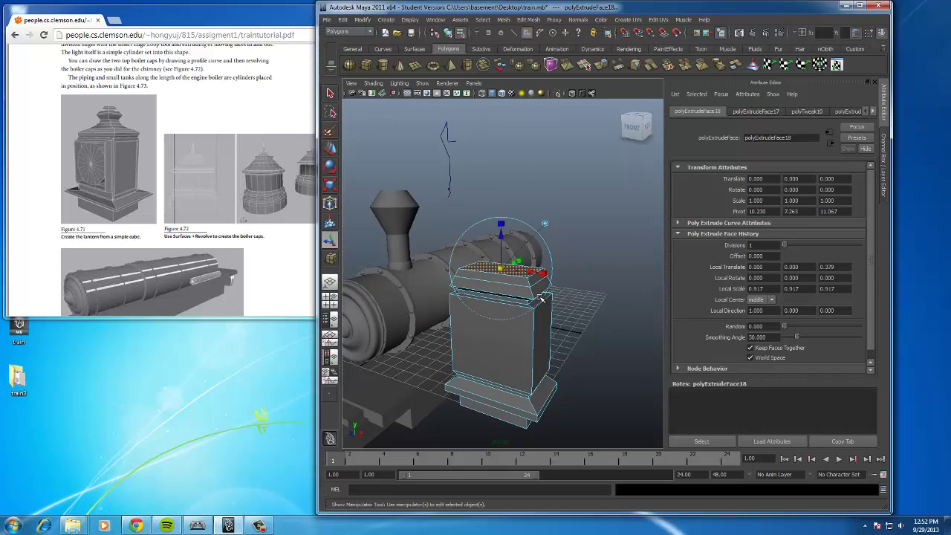
Add a third roof tier by extruding the top face about 0.31 units and scaling it to about 0.88.
key(ctrl+e)
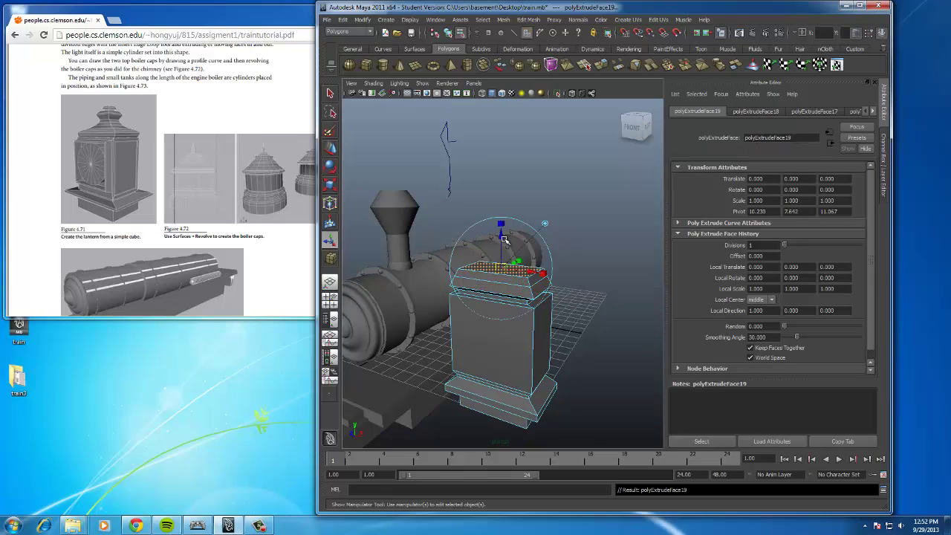
drag(505, 237, 504, 232)
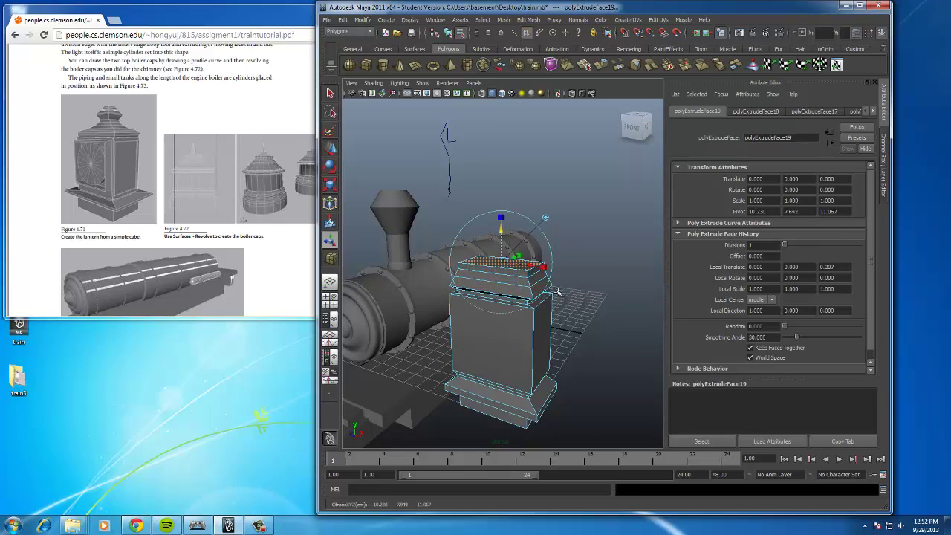
drag(541, 266, 500, 264)
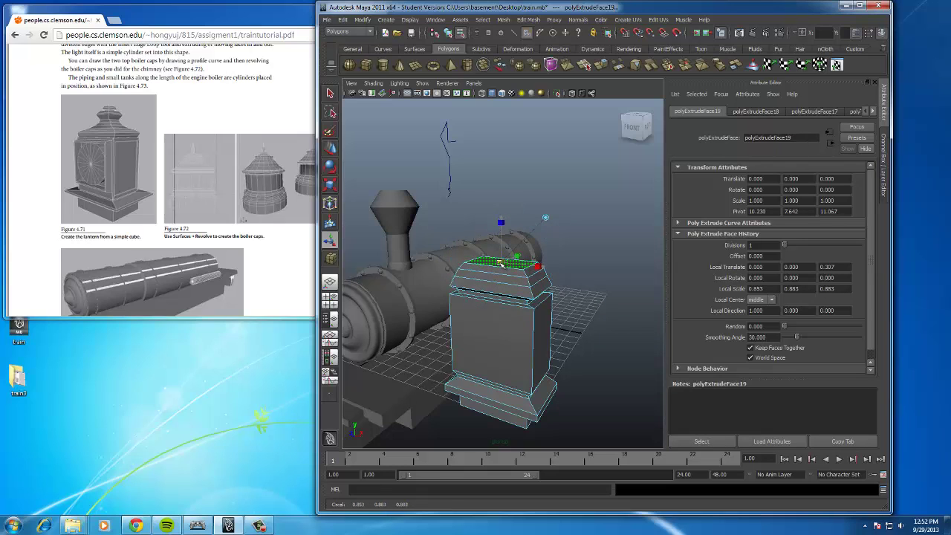
Add a fourth roof tier by extruding the top face about 0.24 units and scaling it inward.
click(501, 264)
key(ctrl+e)
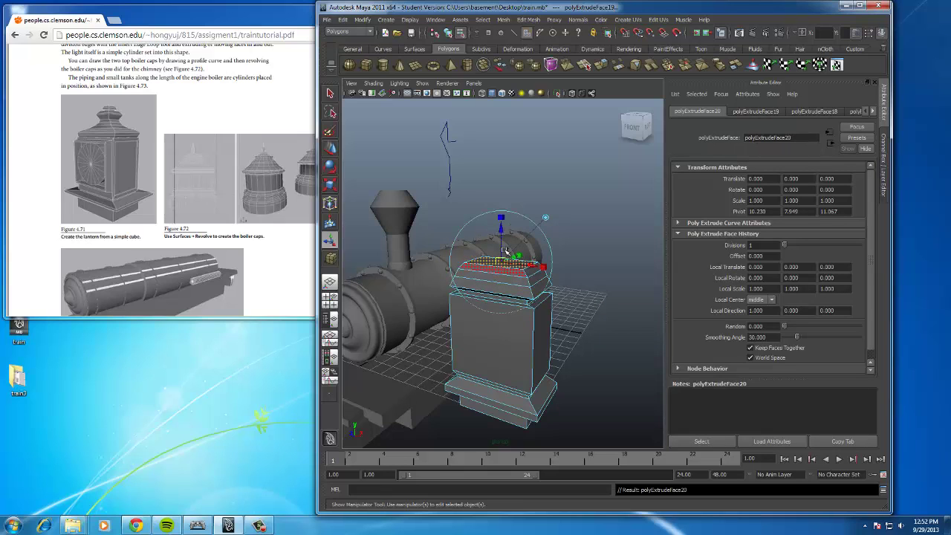
drag(500, 235, 494, 258)
click(541, 263)
Extrude the roof's top face about 0.76 units into a neck, and again about 0.41 units, scaled to about 1.43, as a flared cap.
key(ctrl+e)
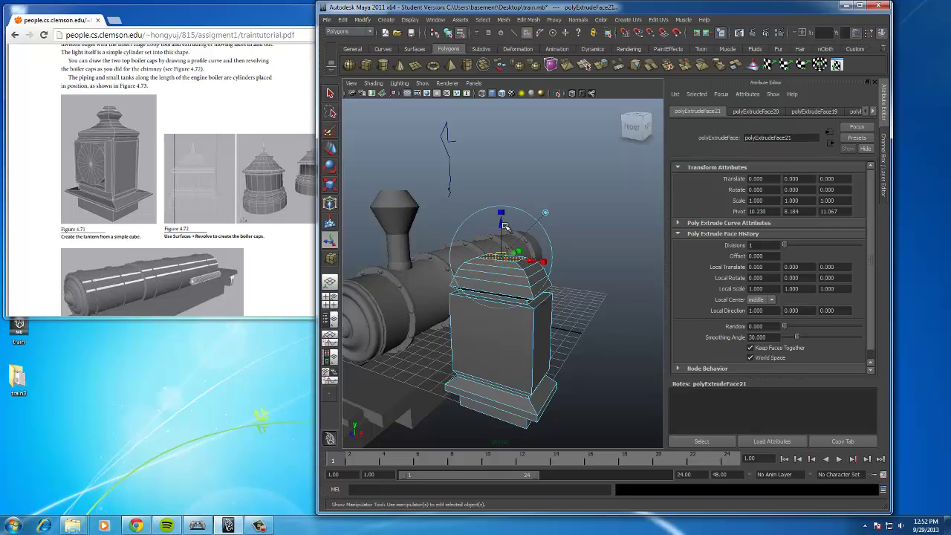
drag(505, 222, 502, 211)
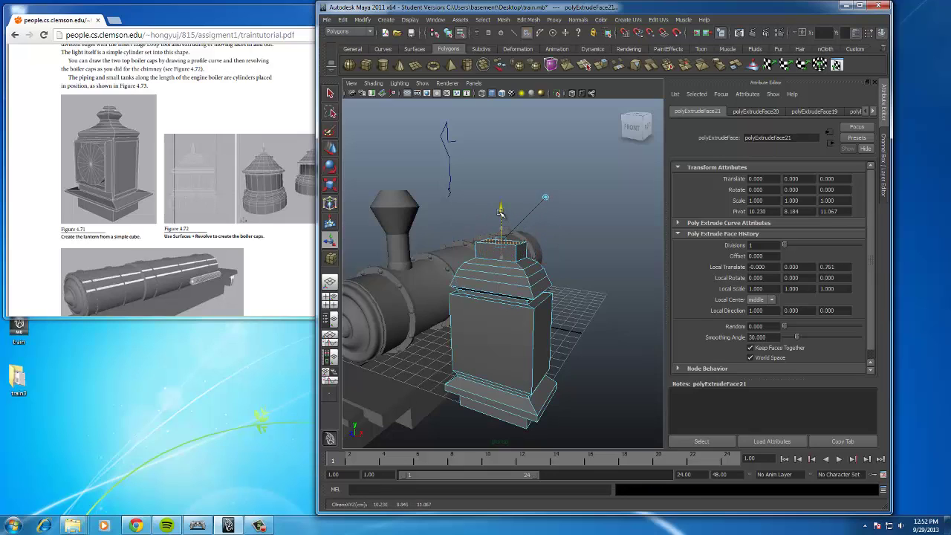
key(ctrl+e)
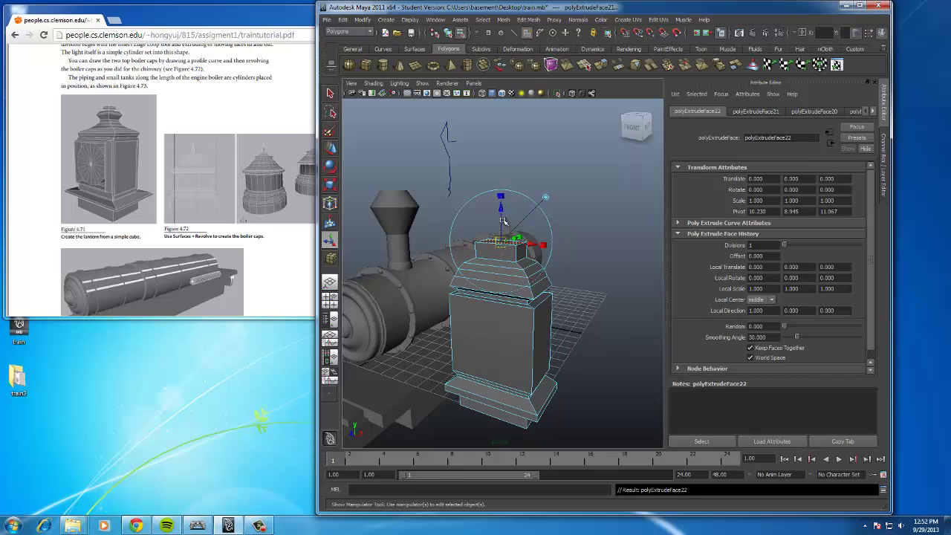
drag(505, 210, 502, 201)
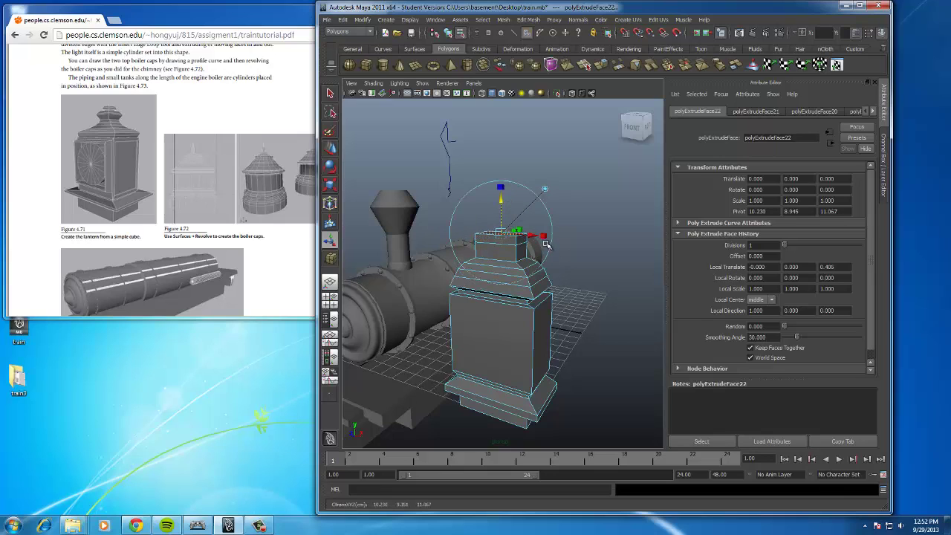
drag(544, 236, 516, 239)
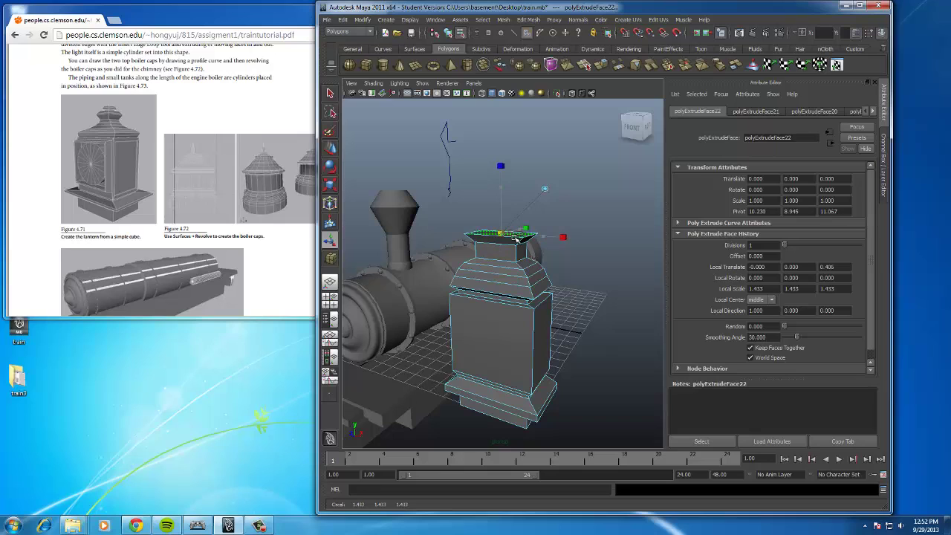
Extrude the flared cap's top face about 0.2 units for its edge, and again about 0.46 units, scaled to about 0.72.
key(ctrl+e)
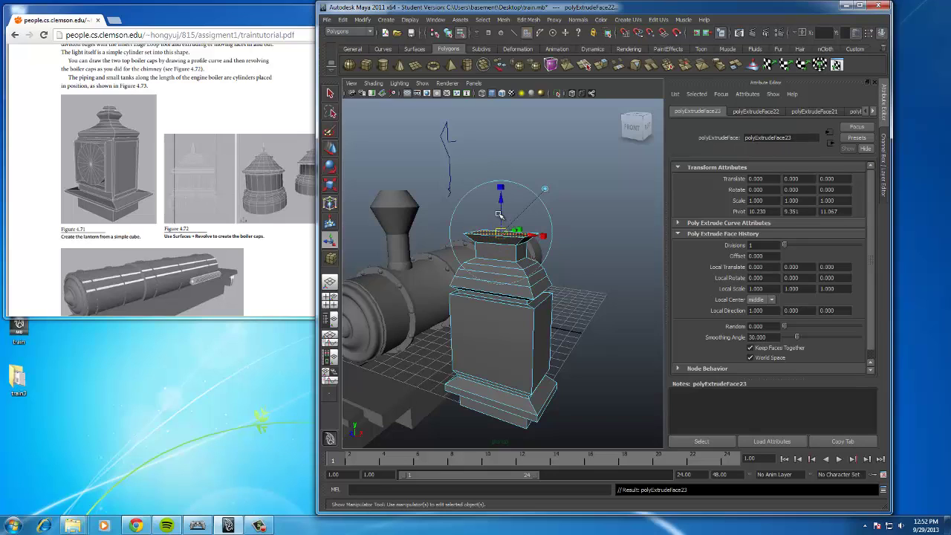
drag(502, 201, 502, 186)
key(ctrl+e)
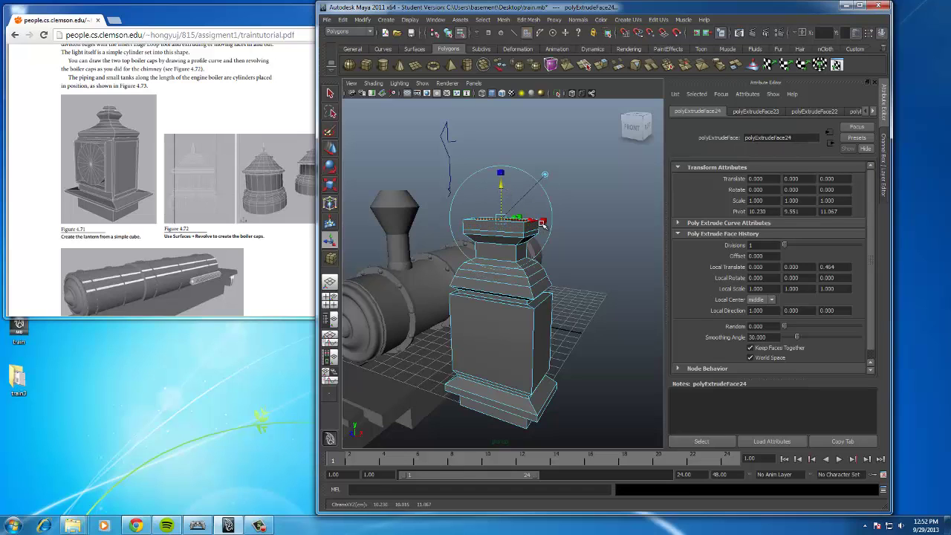
click(543, 221)
alt+drag(537, 218, 502, 237)
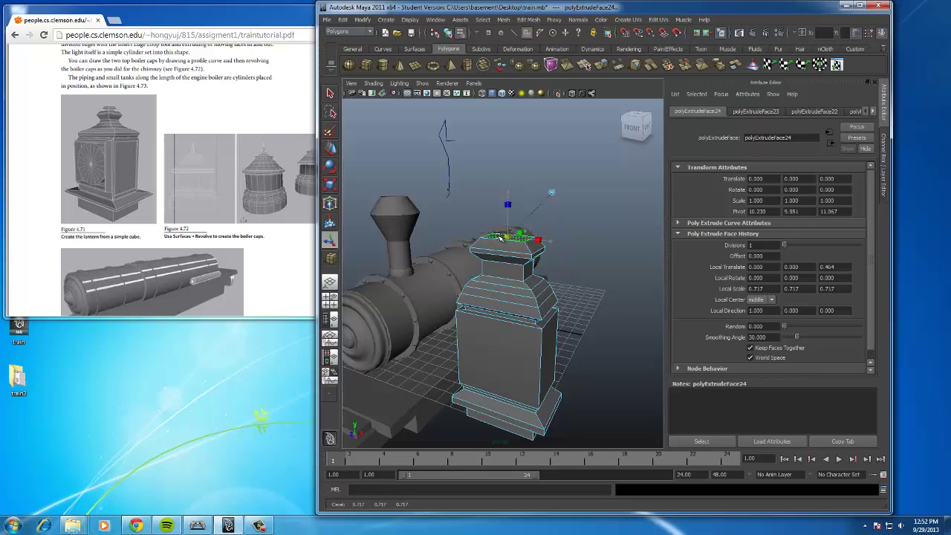
Finish the cap's peak by extruding its top face about 0.15 units and scaling it to about 0.77.
key(ctrl+e)
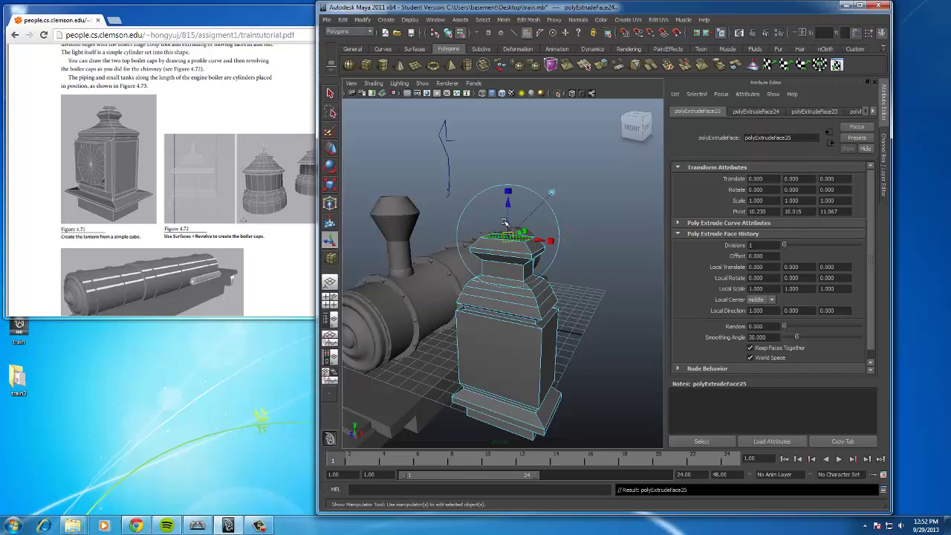
drag(510, 205, 509, 197)
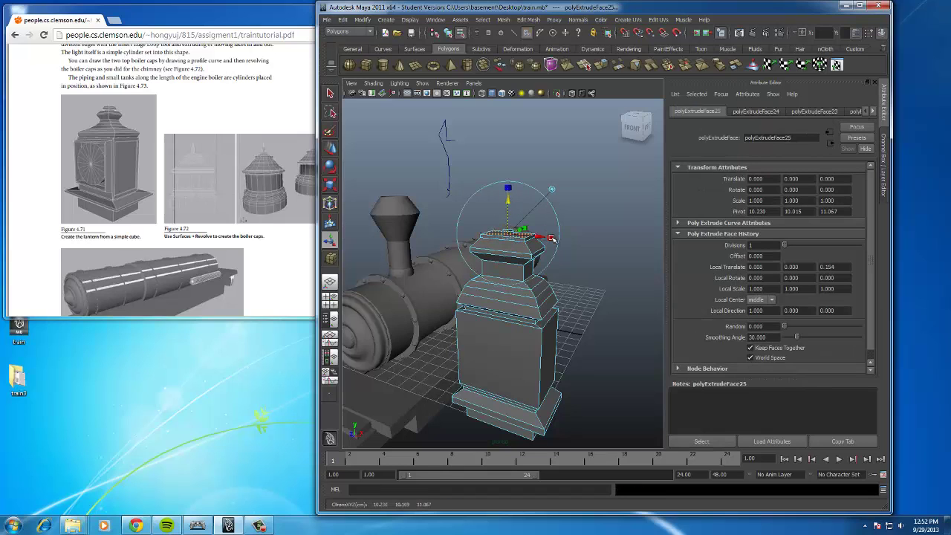
drag(507, 235, 510, 234)
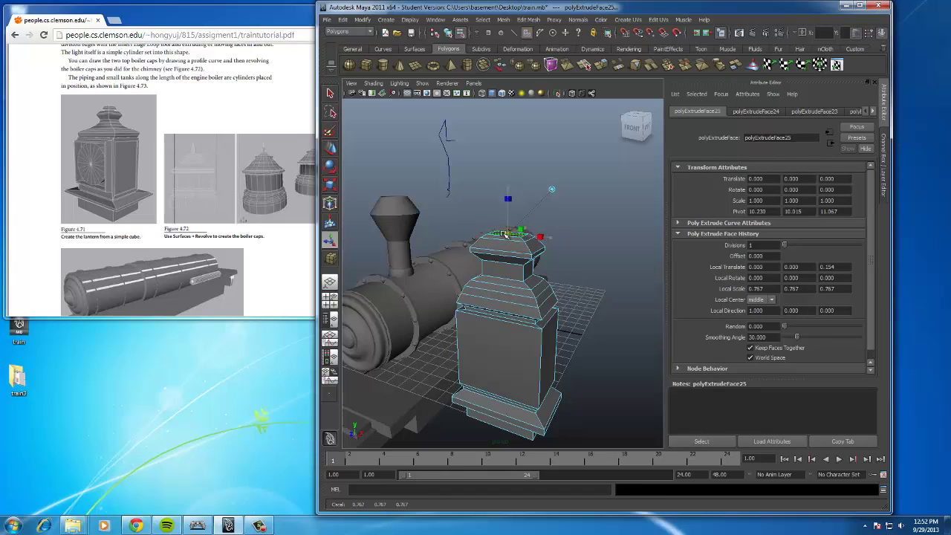
click(606, 232)
In the front view, select all vertices of the cap above the neck and lower them slightly to shorten the neck.
alt+drag(566, 259, 581, 245)
scroll(581, 245, up, 3)
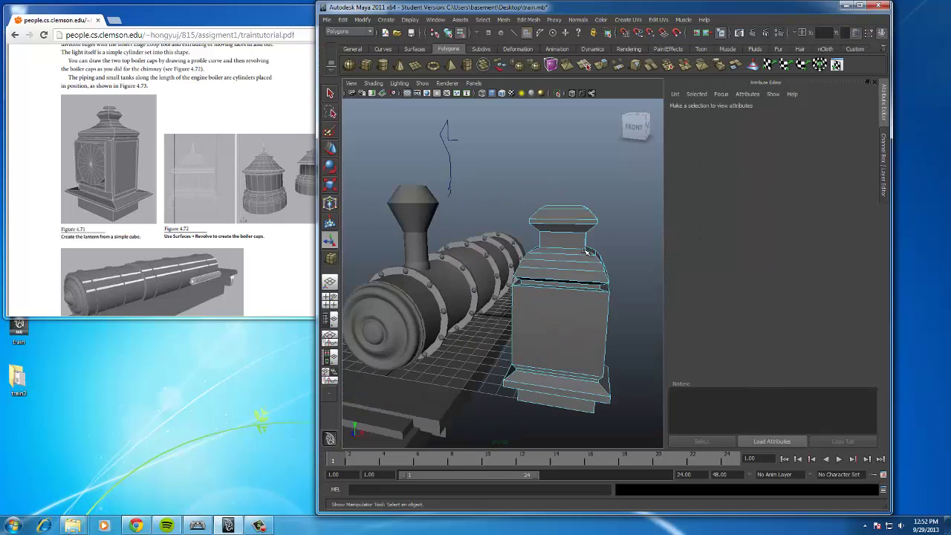
right_drag(565, 242, 556, 265)
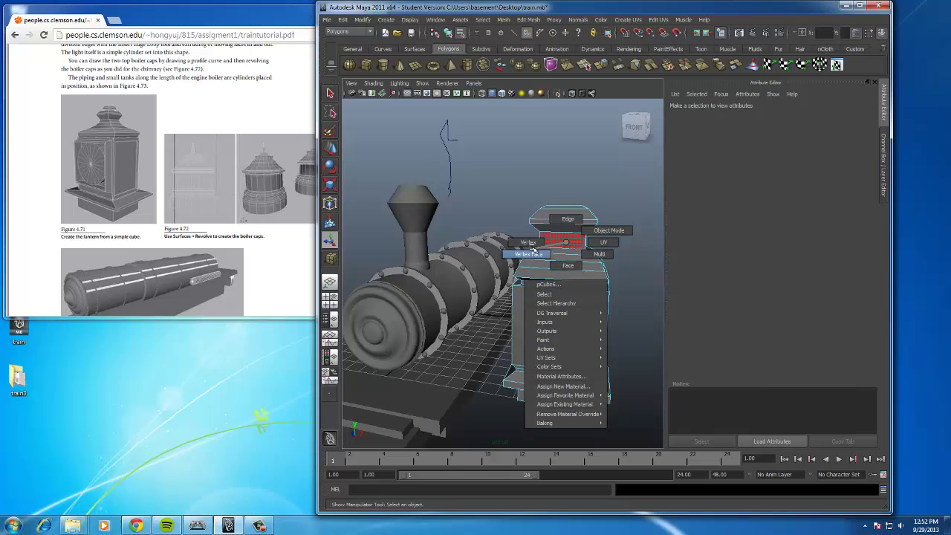
right_drag(532, 248, 528, 242)
key(space)
drag(581, 242, 581, 265)
alt+middle_drag(553, 288, 441, 252)
scroll(480, 282, up, 5)
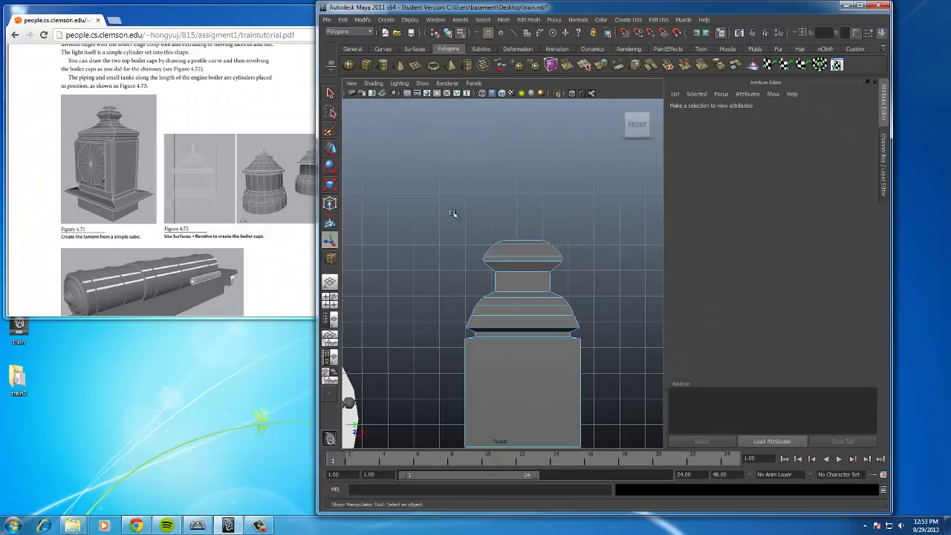
drag(453, 214, 597, 278)
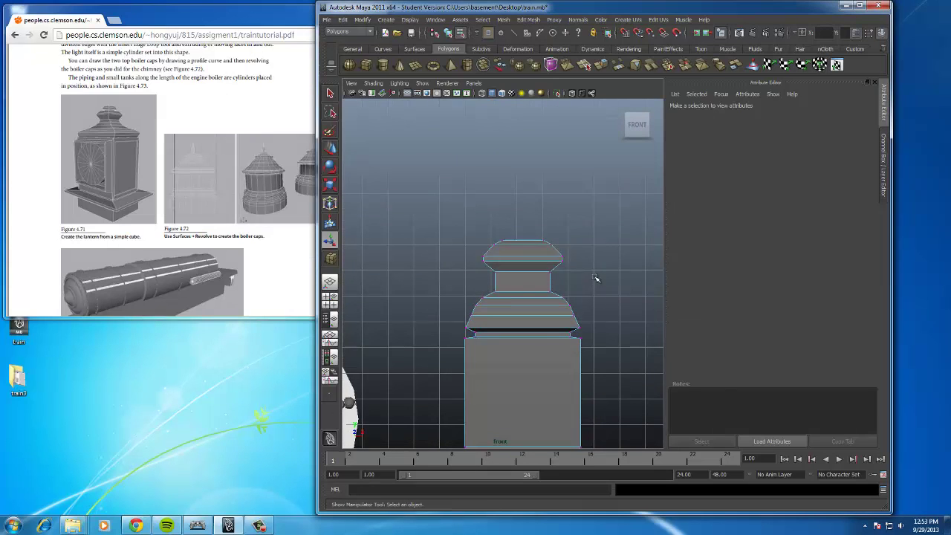
click(331, 149)
mouse_move(520, 225)
mouse_down()
mouse_move(521, 215)
mouse_move(522, 232)
mouse_up()
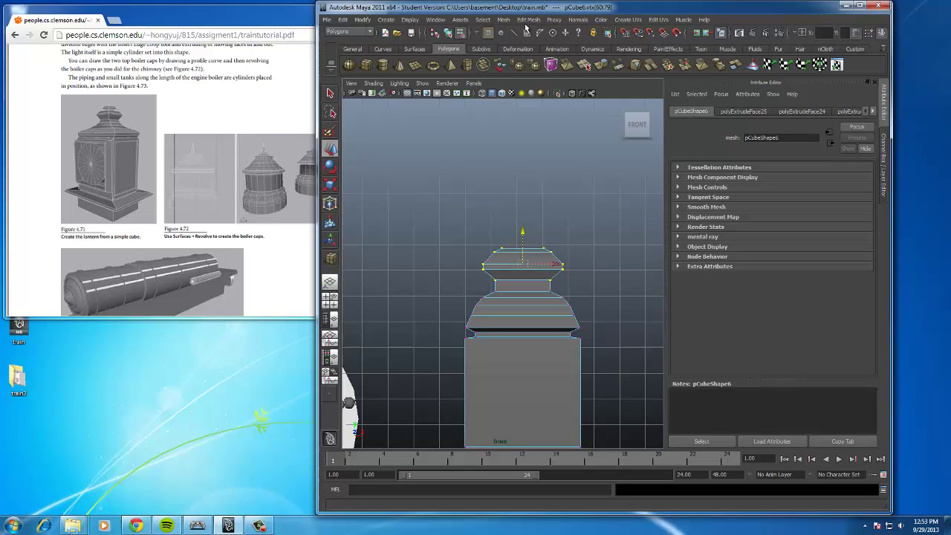
Insert an edge loop around the middle of the neck, scale it outward and move it slightly down to form a bulge.
click(528, 20)
click(546, 87)
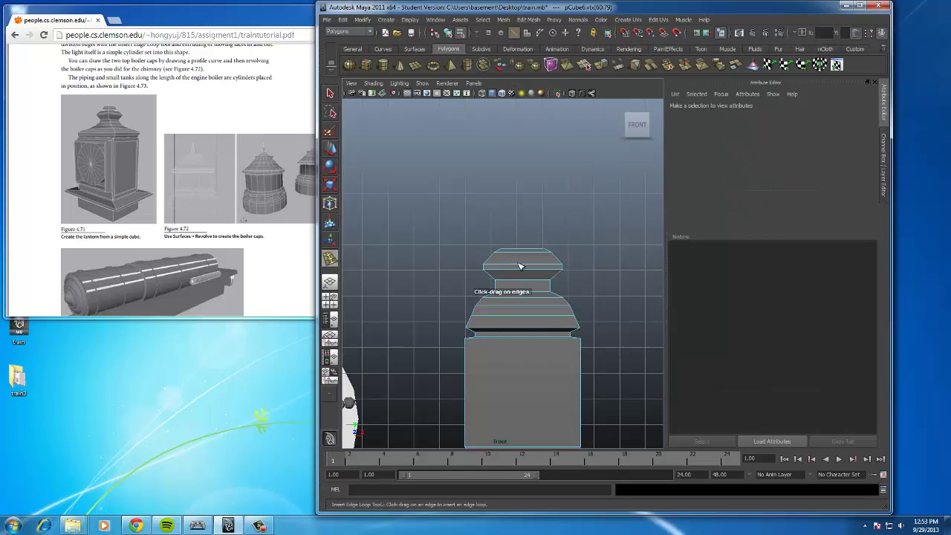
drag(552, 292, 551, 286)
click(332, 188)
click(330, 186)
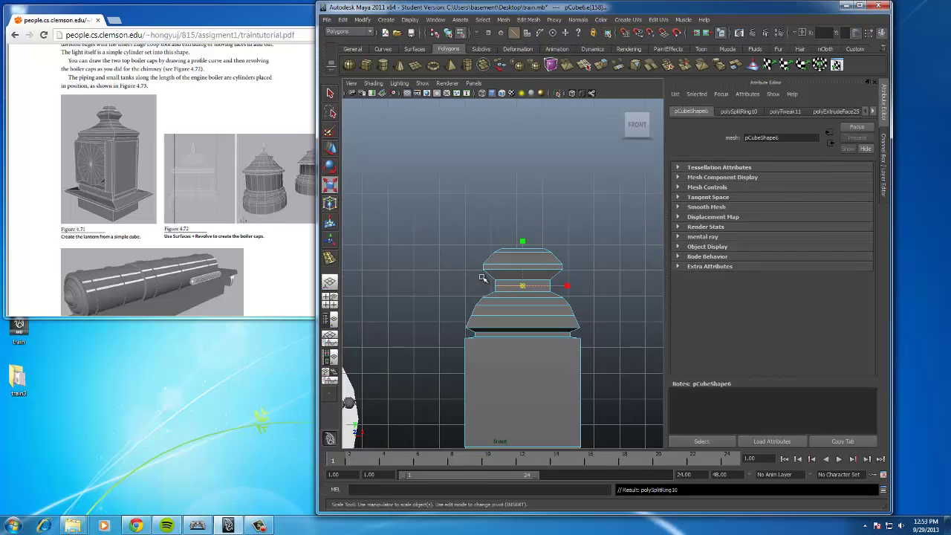
click(515, 290)
key(ctrl+z)
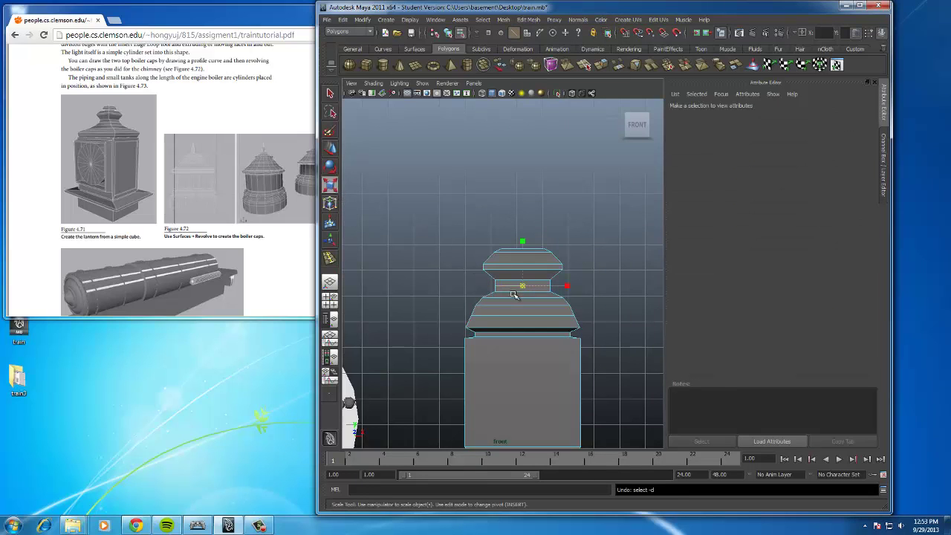
drag(523, 286, 530, 287)
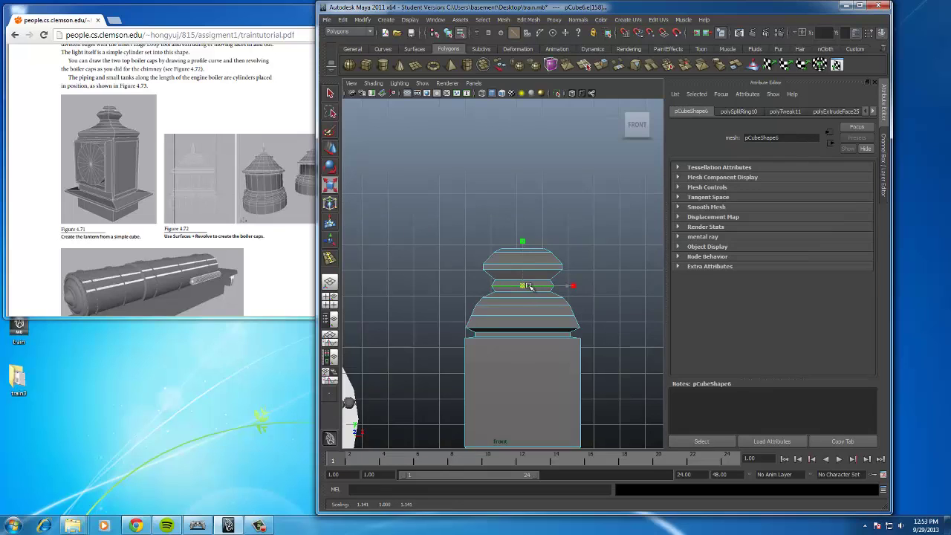
key(w)
drag(523, 255, 523, 257)
Insert a second edge loop in the upper part of the neck and scale it outward to round the bulge.
click(528, 19)
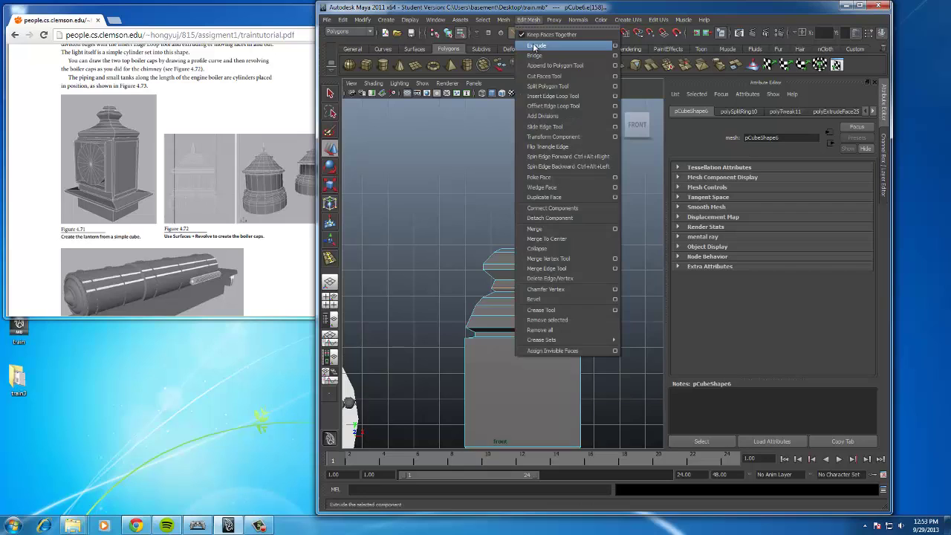
click(558, 96)
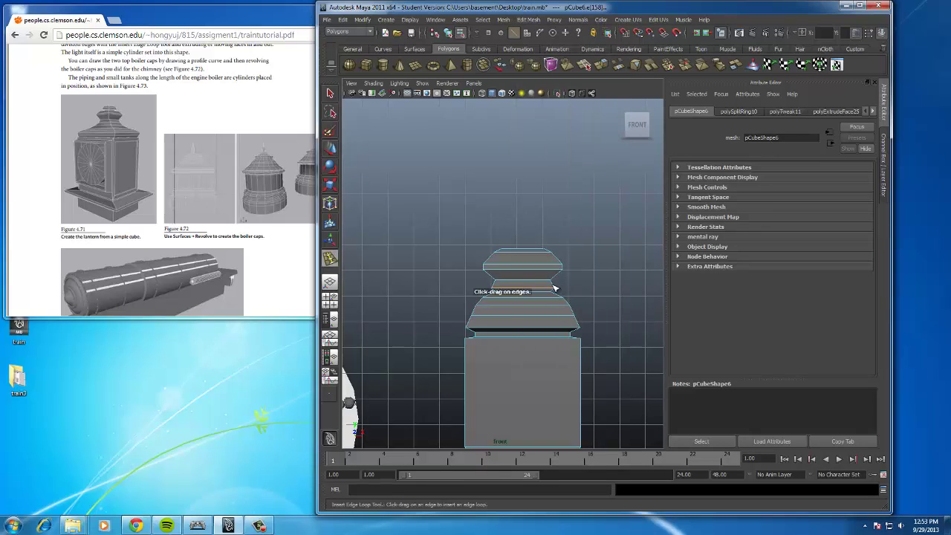
click(553, 288)
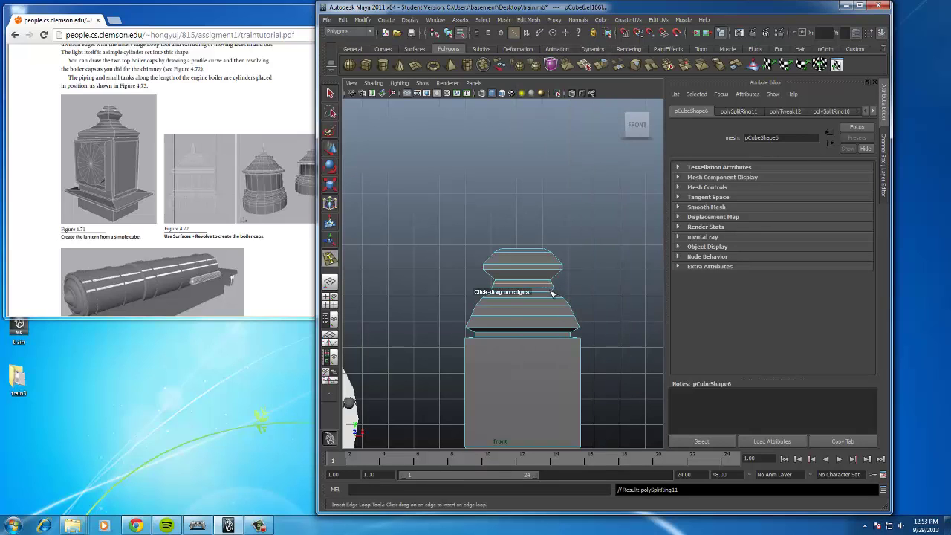
key(r)
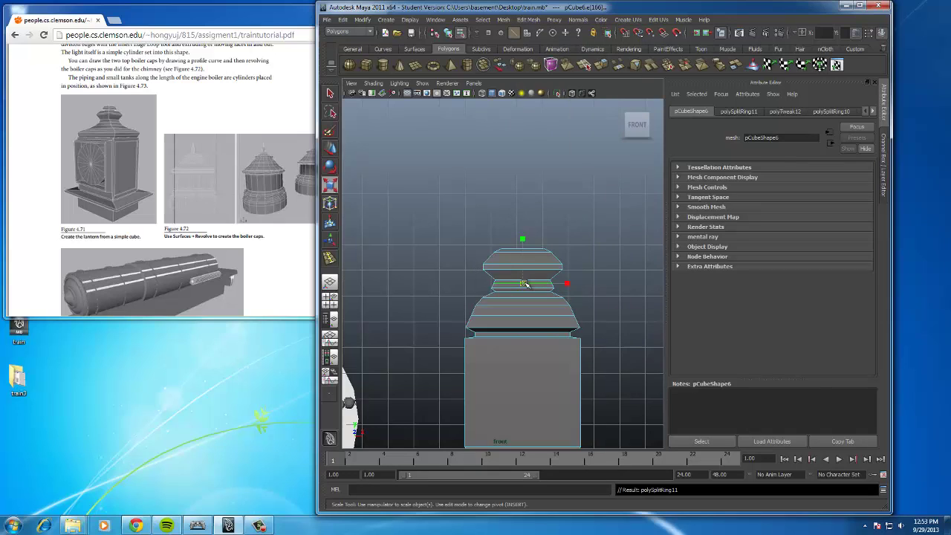
drag(524, 284, 528, 284)
click(585, 252)
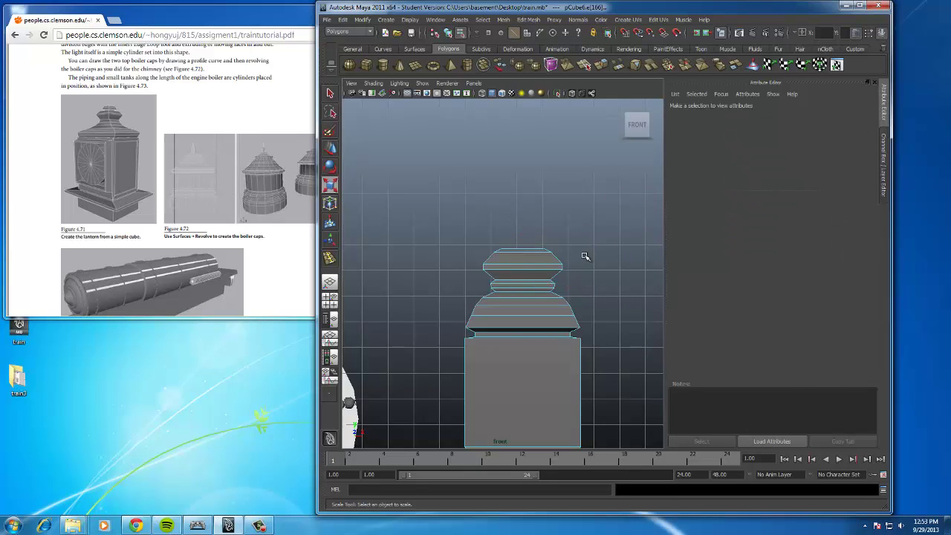
Select the cap's vertices in the front view, flatten them vertically and lower them close to the neck's bulge.
key(space)
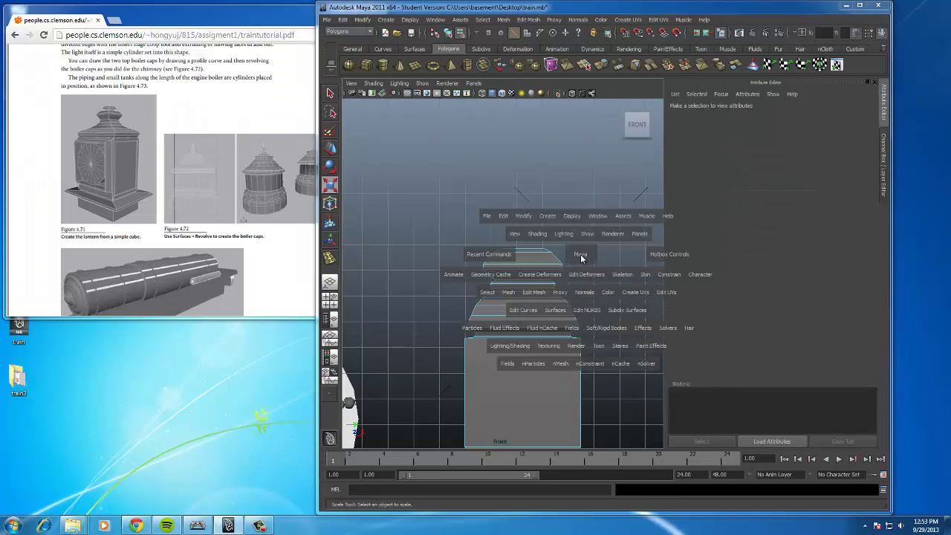
drag(582, 256, 562, 268)
key(space)
right_drag(511, 263, 475, 262)
drag(469, 221, 579, 275)
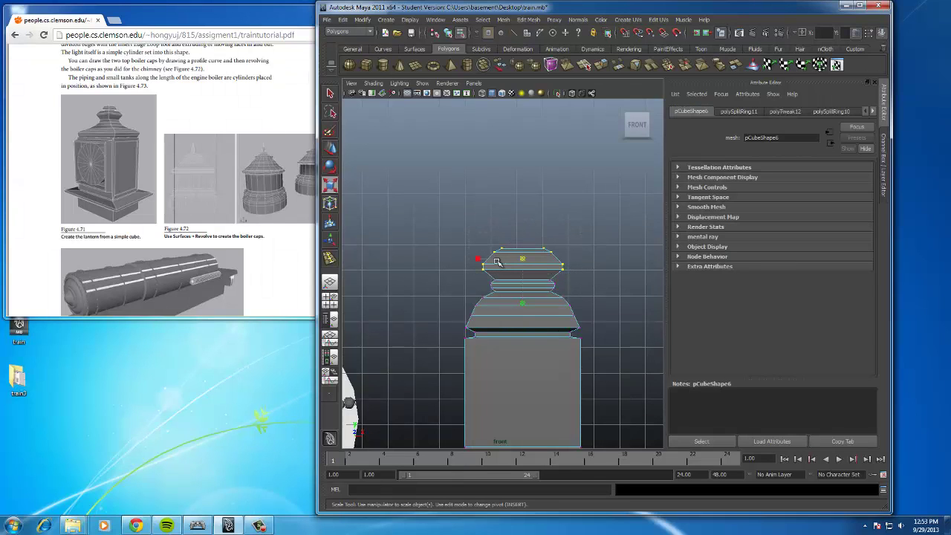
drag(523, 303, 523, 303)
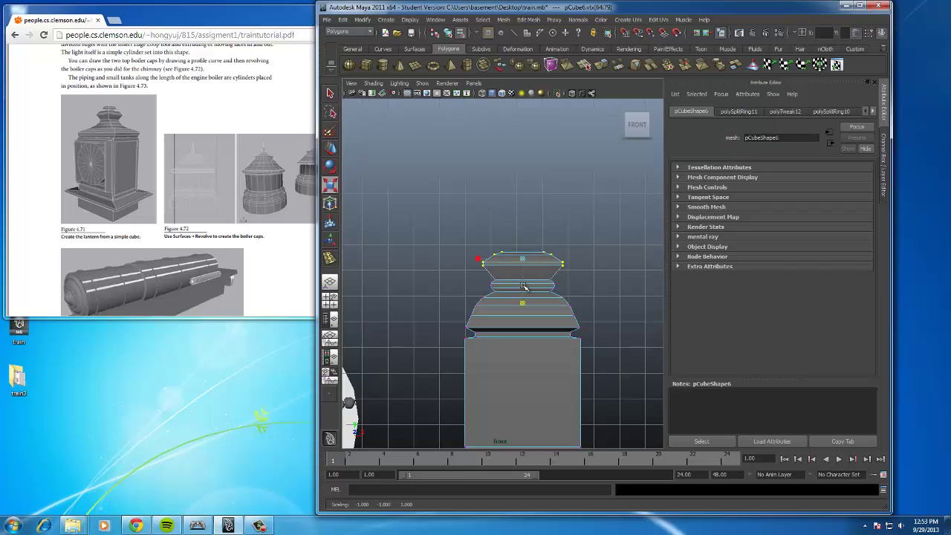
key(w)
drag(520, 234, 521, 234)
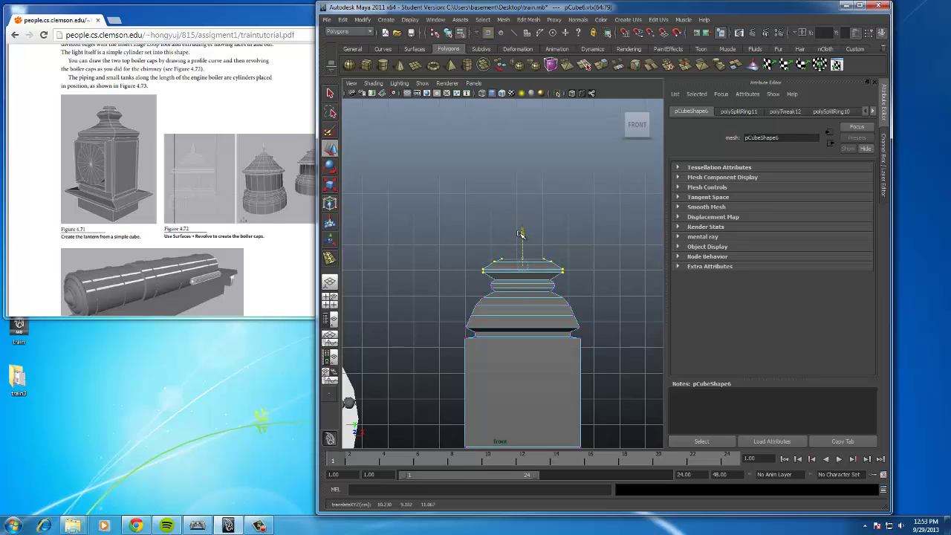
Scale the cap's vertices inward until the cap is about as wide as the neck's bulge.
click(334, 187)
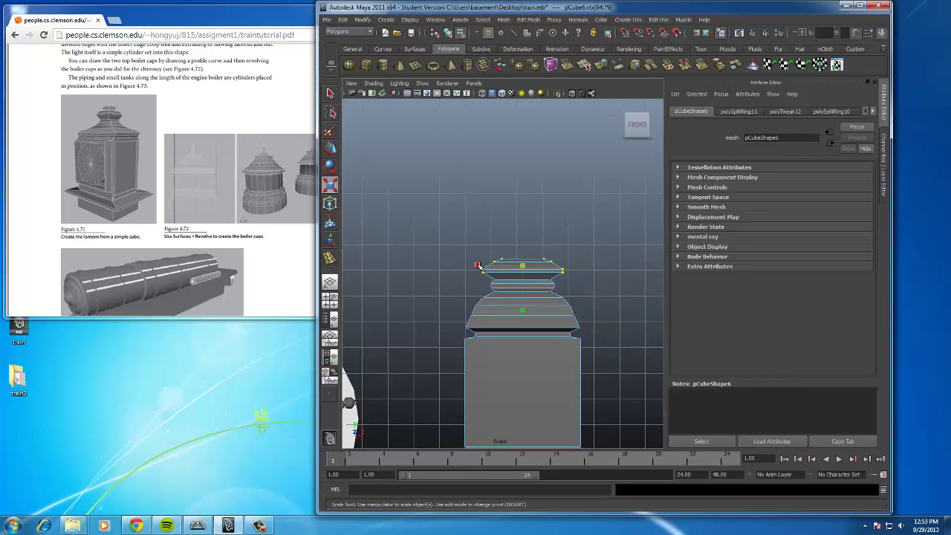
click(477, 265)
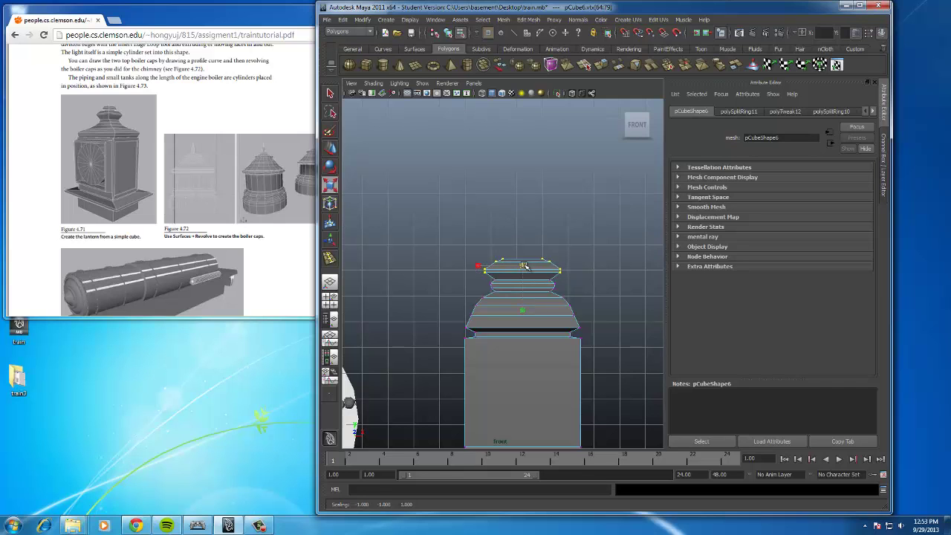
click(545, 251)
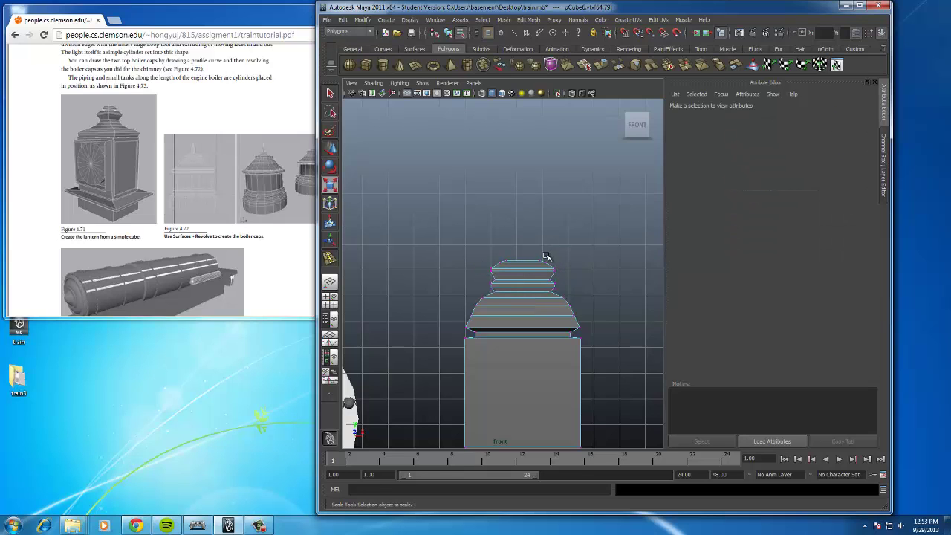
Extrude the front face of the lantern's body and scale it slightly inward to leave a thin frame.
scroll(546, 254, down, 2)
key(space)
drag(547, 256, 524, 295)
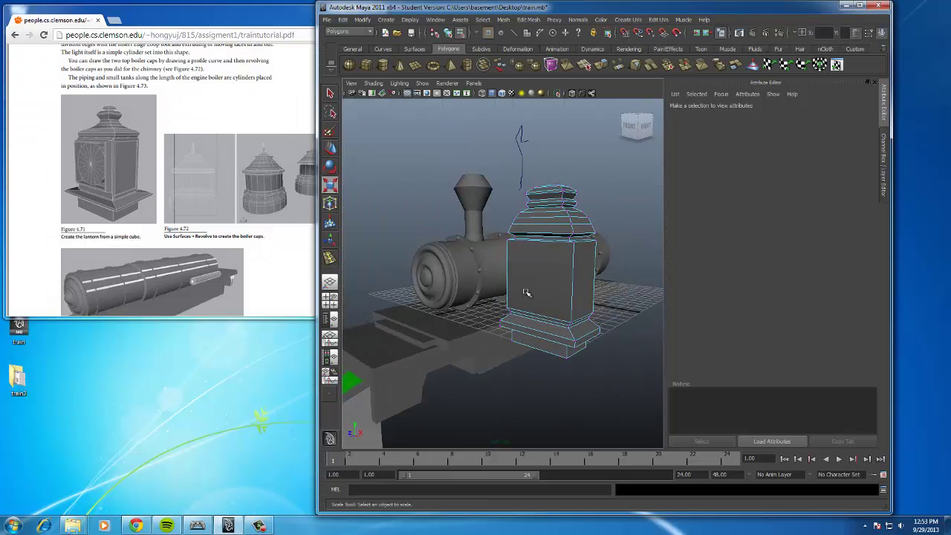
right_drag(524, 295, 529, 301)
click(537, 281)
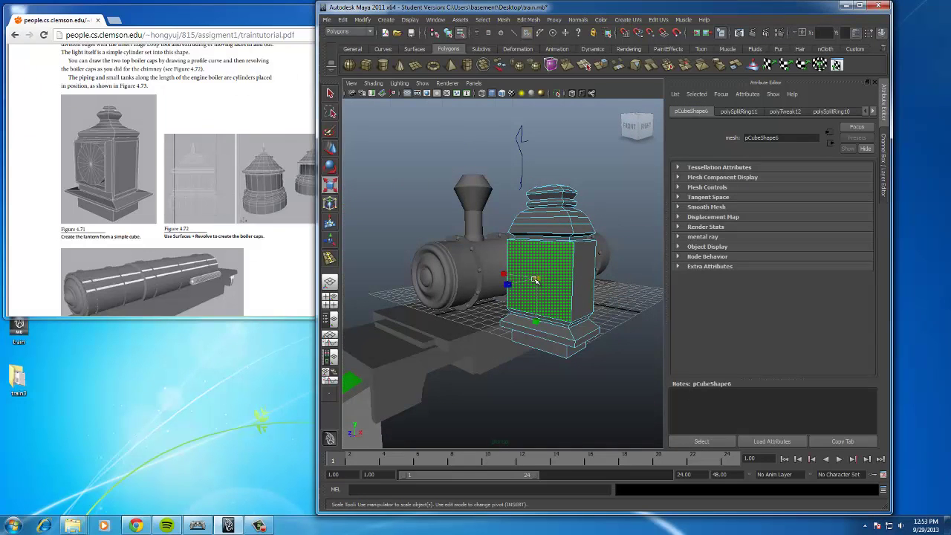
click(528, 20)
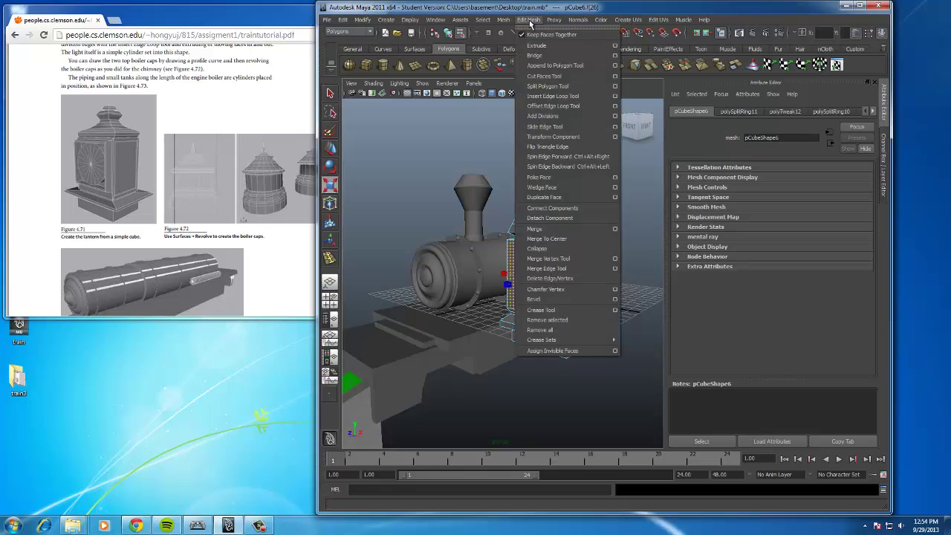
click(541, 48)
drag(568, 287, 512, 284)
Extrude the inset front face again and push it about 1.7 units into the body to hollow the lantern.
click(529, 19)
click(540, 48)
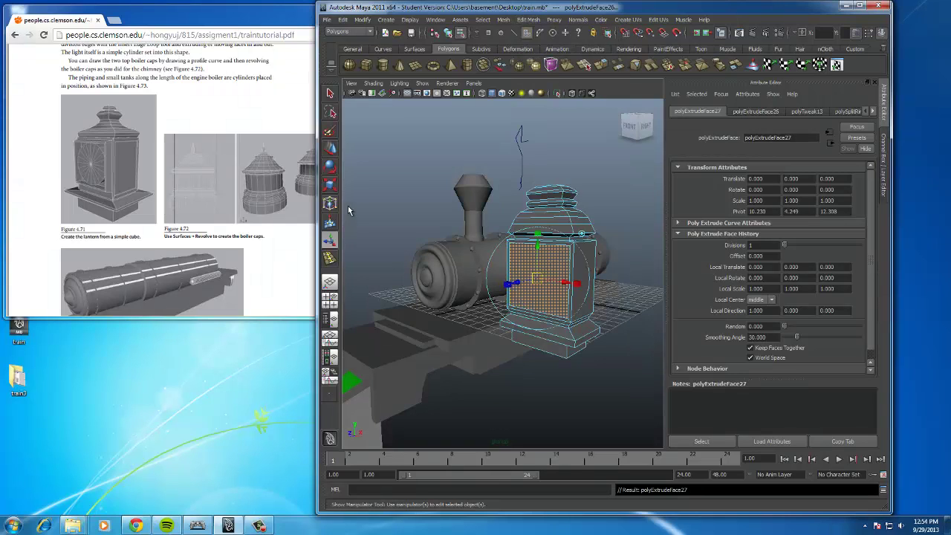
drag(512, 282, 538, 286)
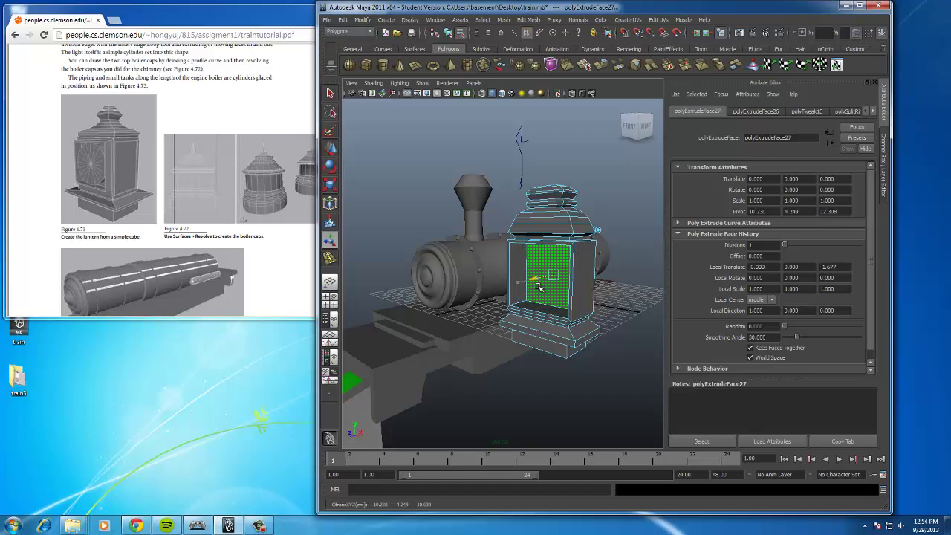
drag(538, 287, 537, 287)
click(636, 264)
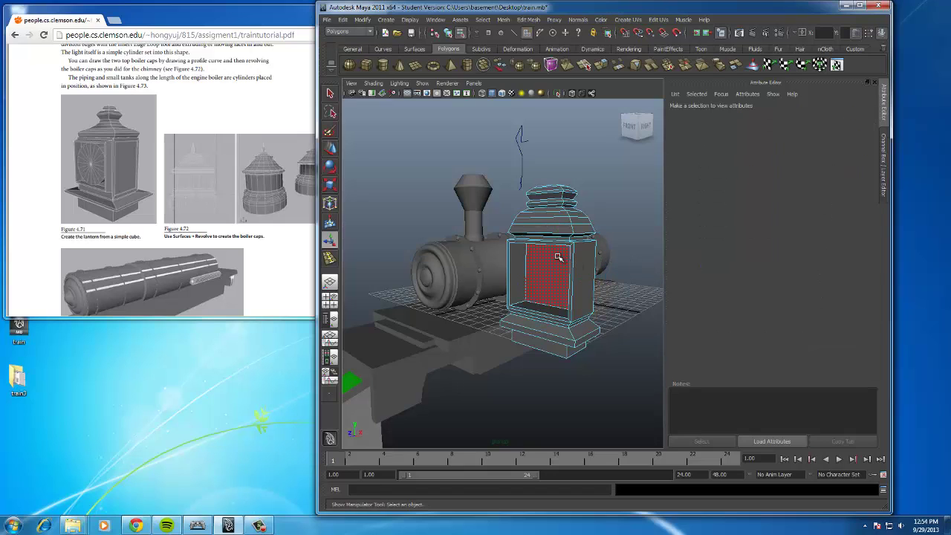
Select the four narrow frame faces around the lantern's opening, extrude them and pull them slightly forward.
alt+right_drag(471, 238, 541, 251)
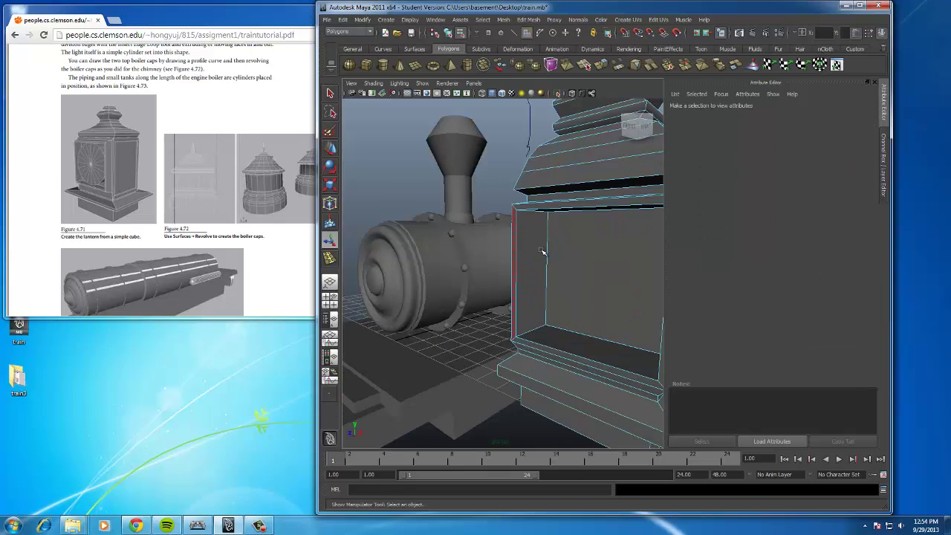
click(554, 206)
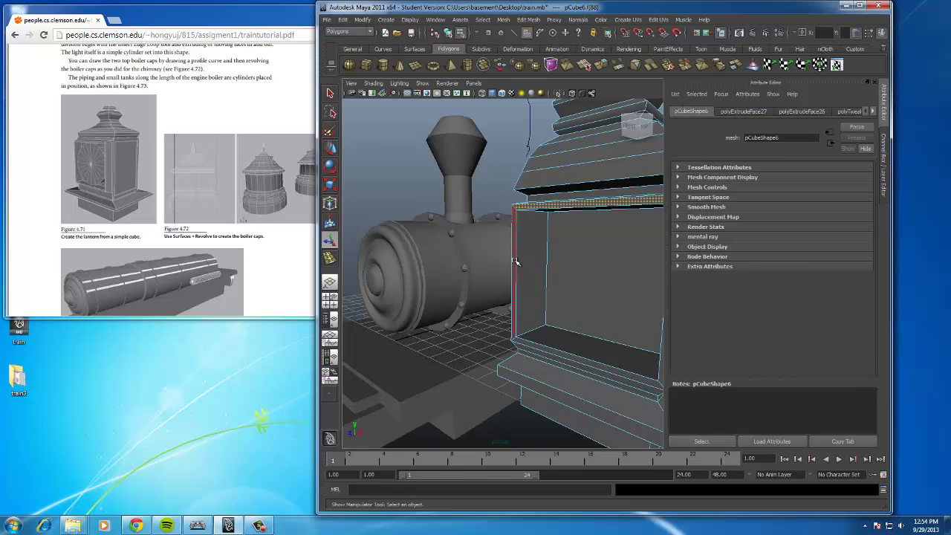
shift+click(517, 260)
shift+click(545, 349)
alt+drag(545, 349, 560, 306)
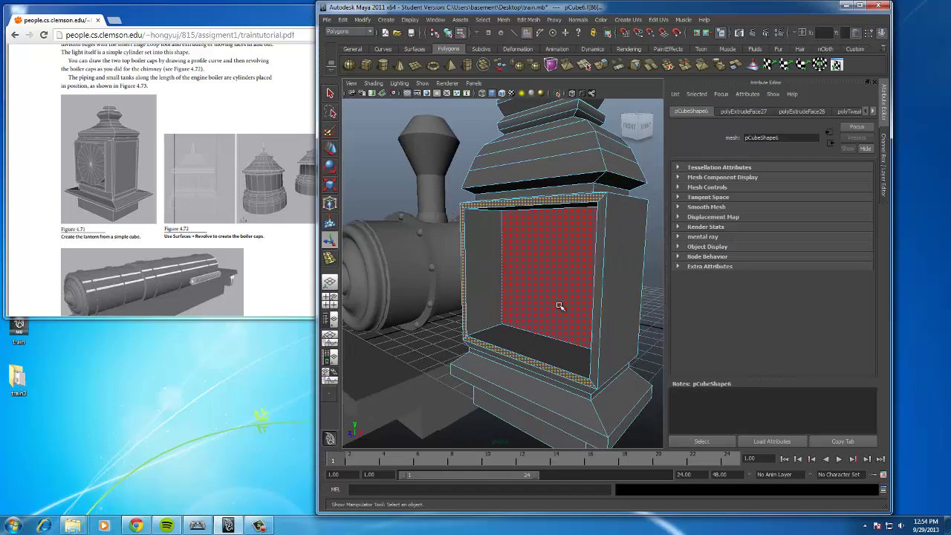
shift+click(595, 292)
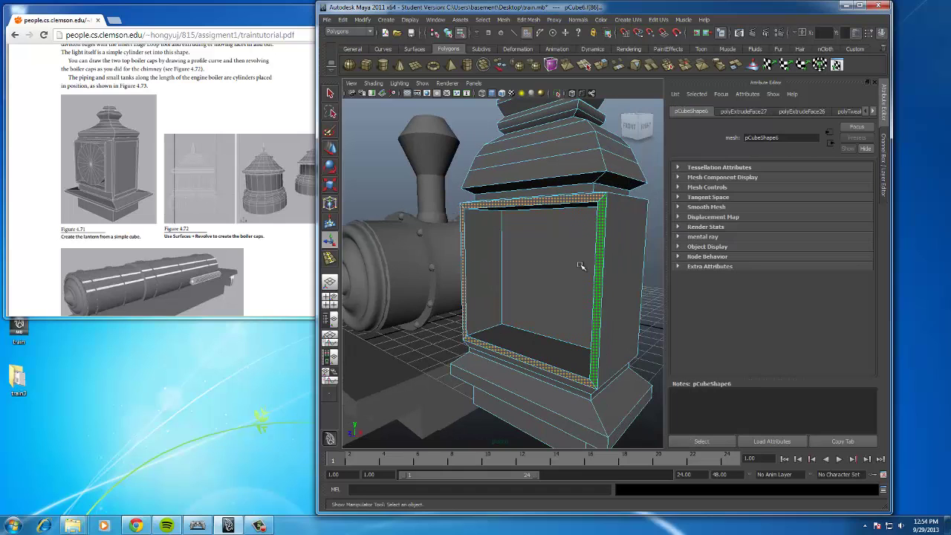
click(528, 20)
click(531, 46)
alt+right_drag(533, 182, 361, 138)
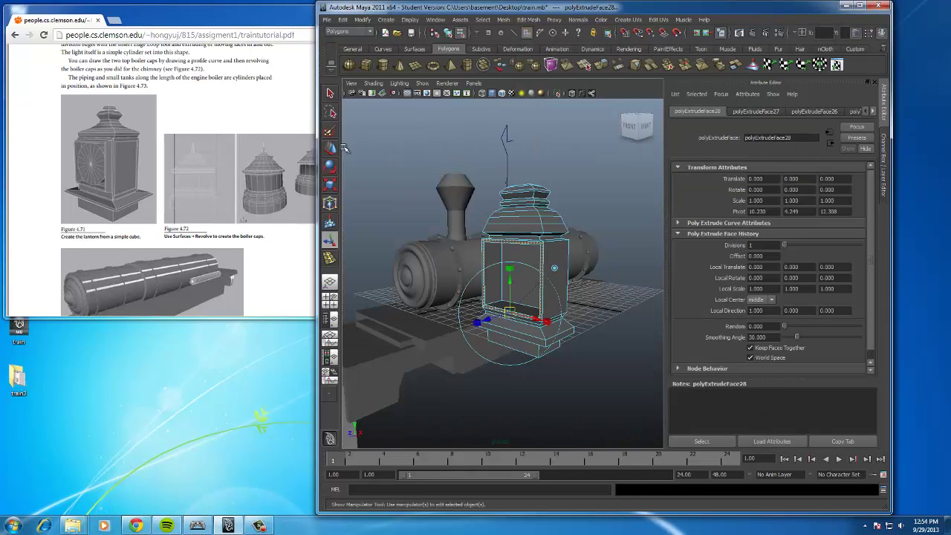
click(330, 148)
scroll(554, 257, up, 5)
drag(496, 287, 466, 283)
click(330, 184)
scroll(487, 283, down, 5)
alt+middle_drag(467, 284, 520, 283)
alt+drag(582, 289, 643, 238)
click(581, 169)
scroll(566, 206, up, 5)
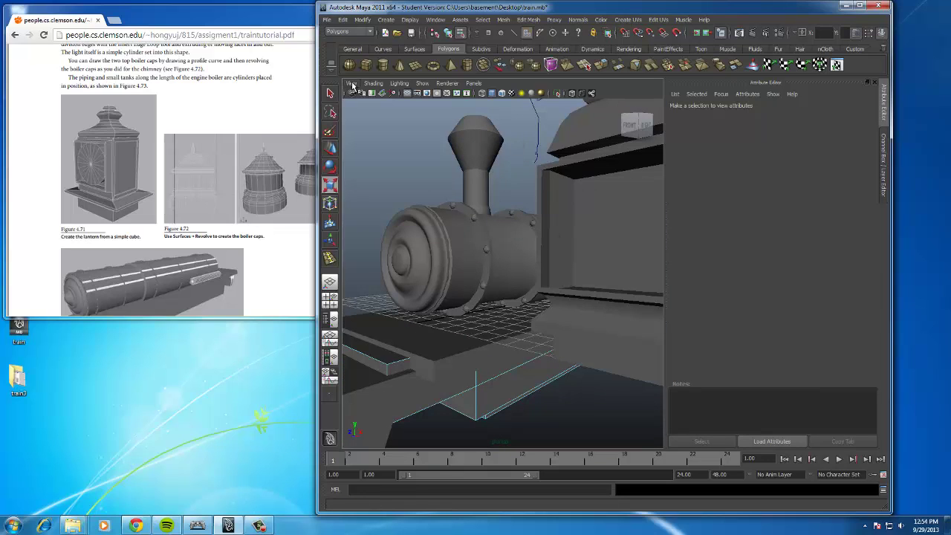
Create a flat polygon cylinder in front of the lantern's base, roughly as wide as the opening.
click(382, 65)
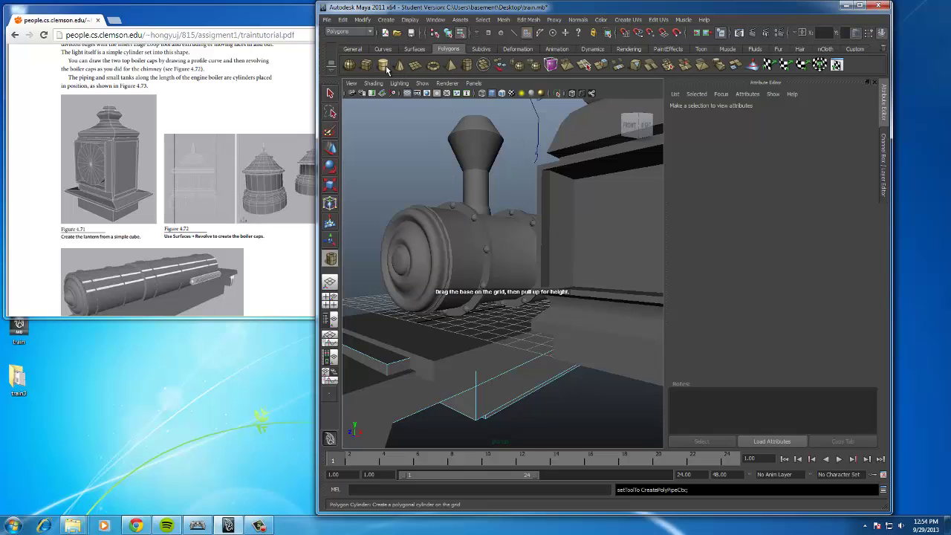
scroll(486, 236, down, 4)
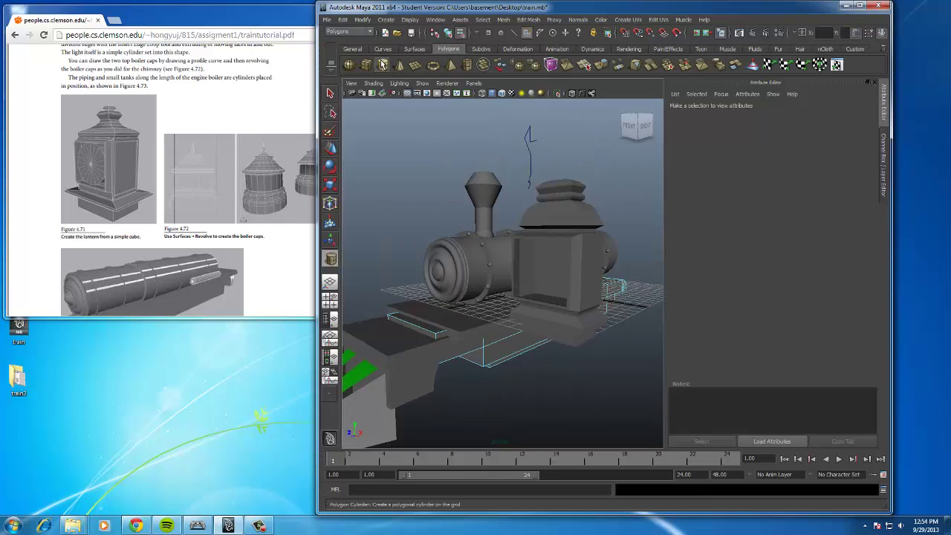
drag(555, 364, 592, 371)
click(565, 363)
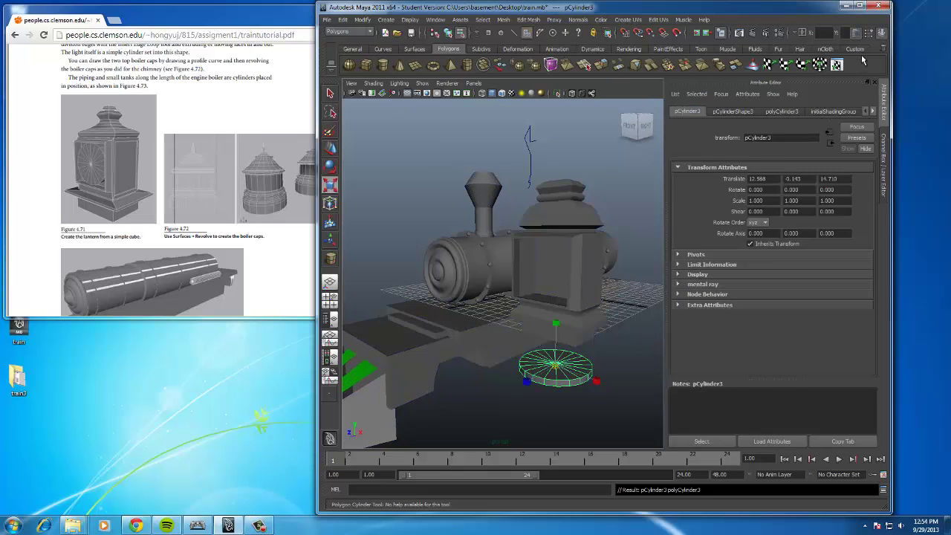
Set the cylinder's X rotation to 90 so that its round face points forward.
click(886, 33)
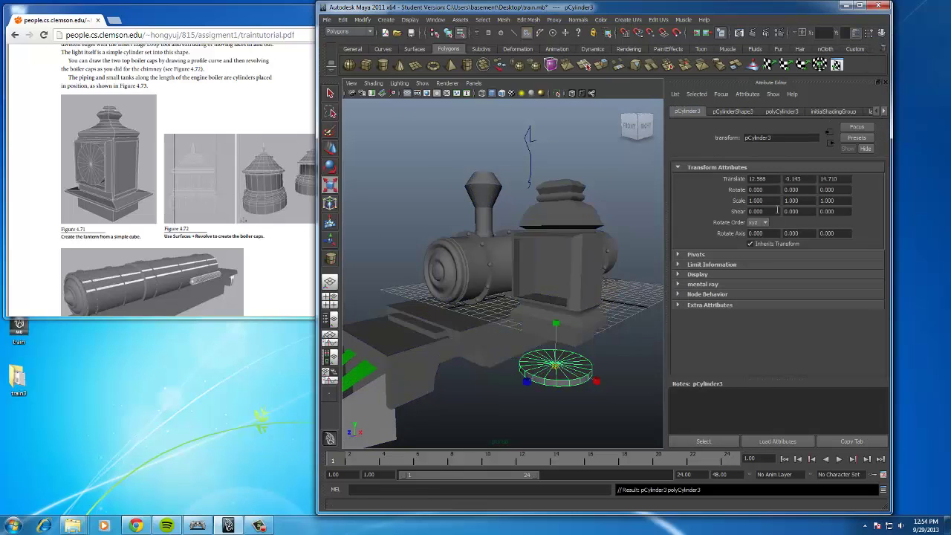
click(881, 33)
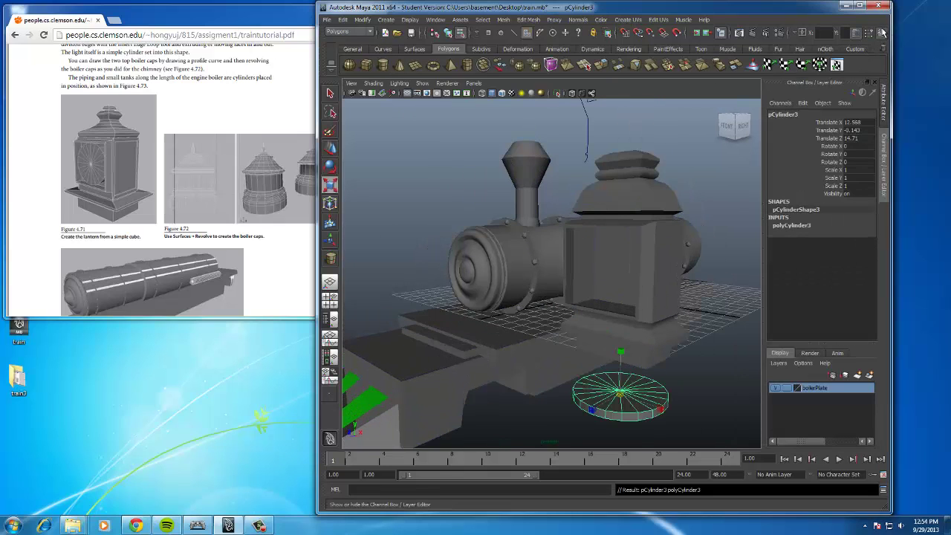
click(854, 153)
key(Return)
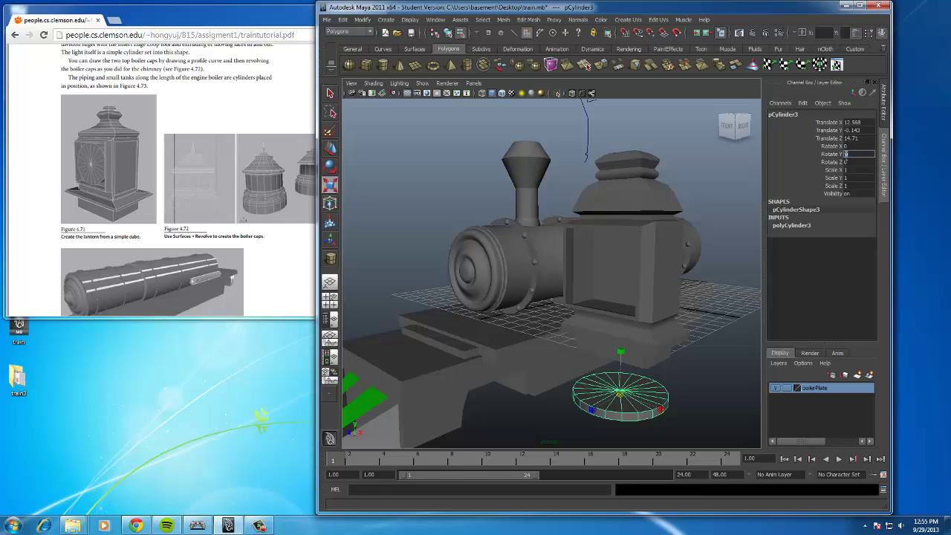
click(850, 146)
key(Return)
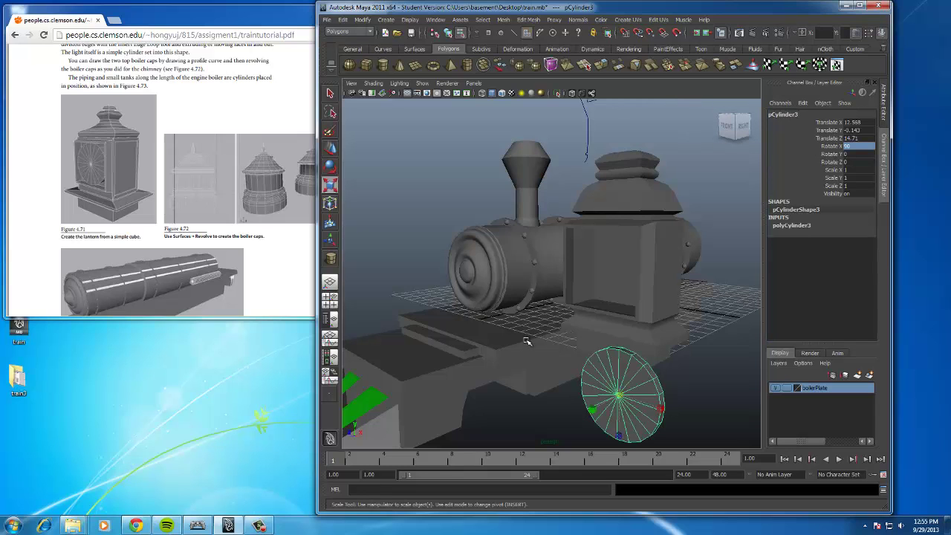
Move the cylinder in the front view until it is centered over the lantern's opening.
key(space)
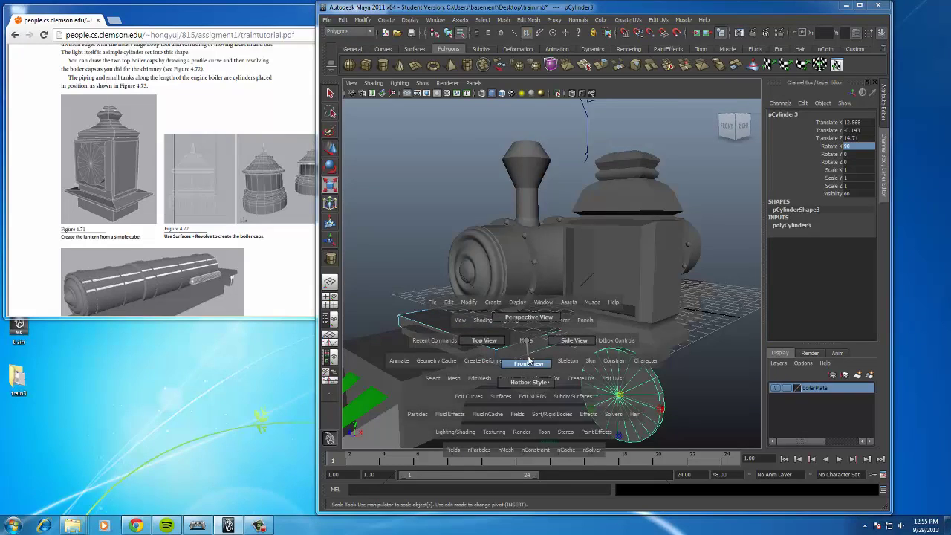
click(528, 364)
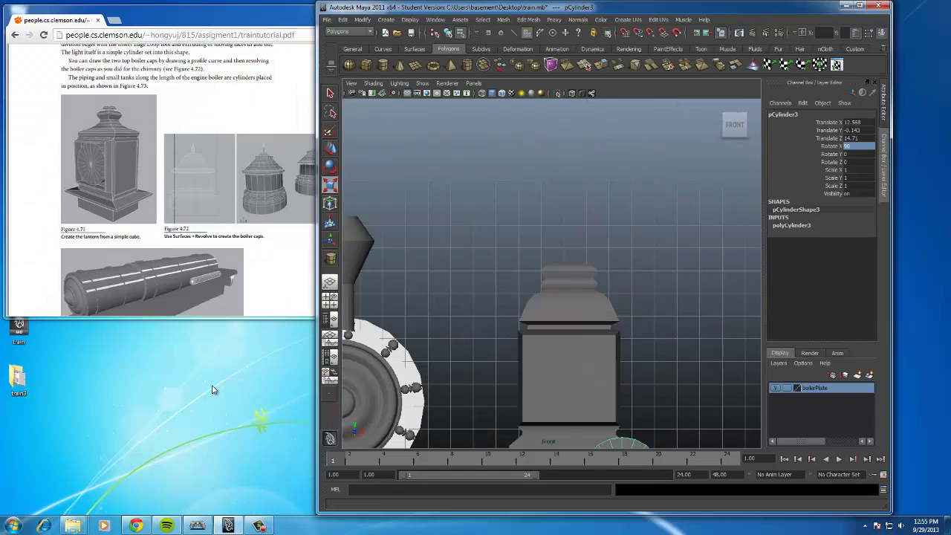
click(264, 525)
click(264, 525)
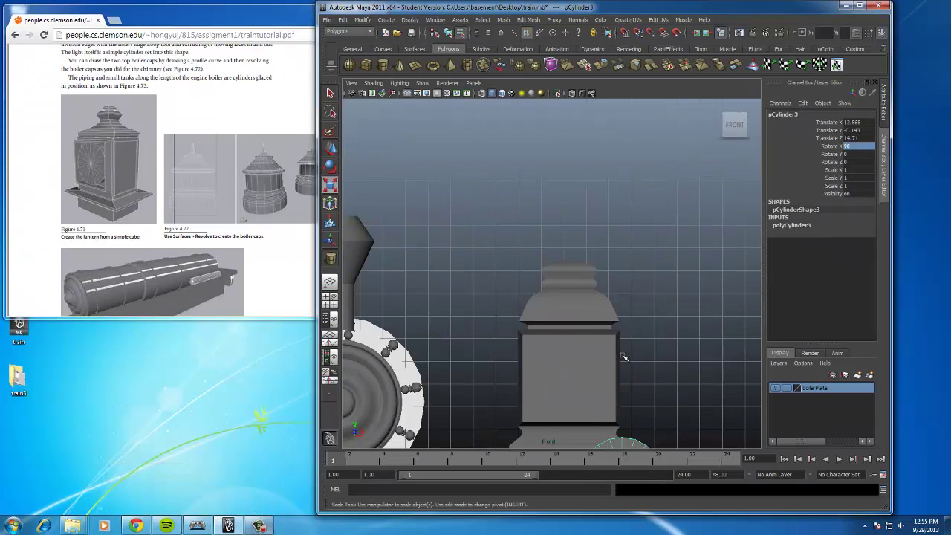
scroll(619, 356, down, 5)
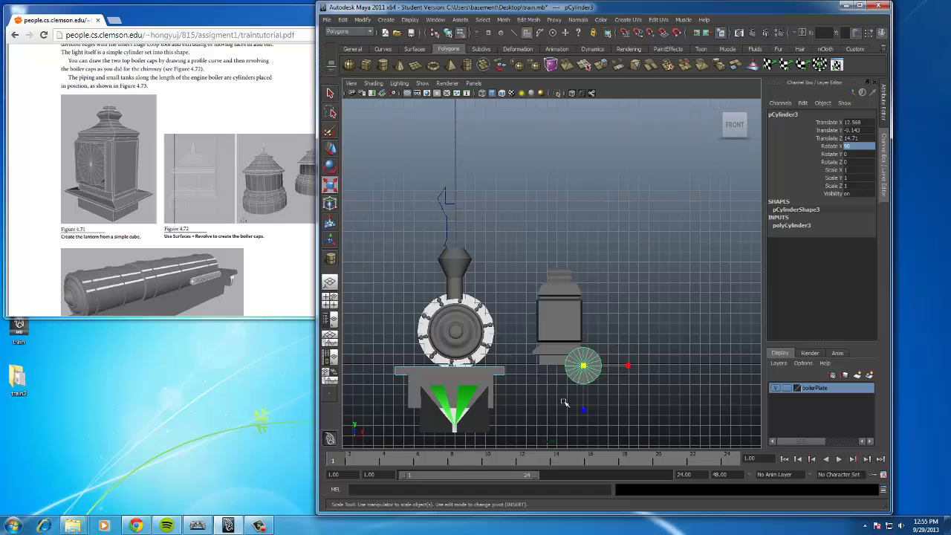
key(w)
drag(583, 366, 564, 318)
Move the cylinder back along Z into the lantern's opening in the perspective view.
key(space)
drag(639, 294, 638, 275)
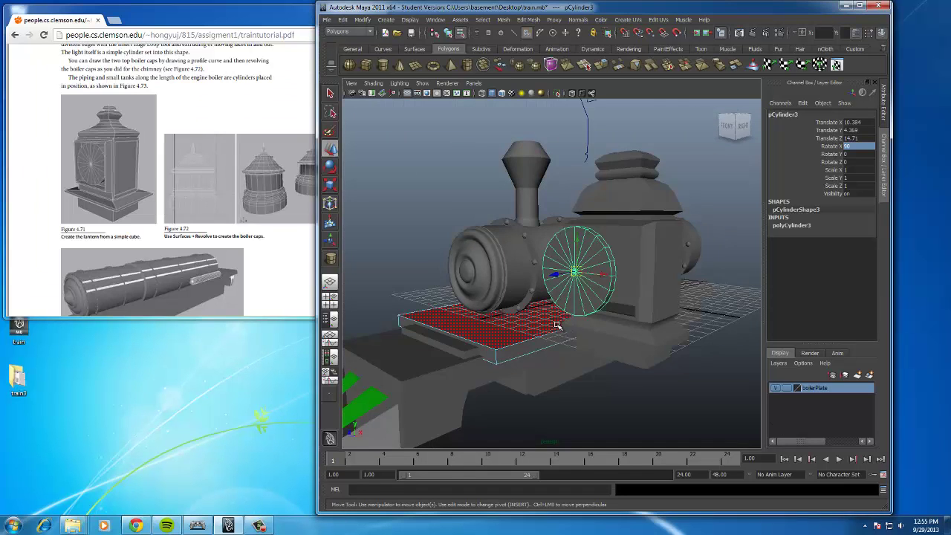
scroll(557, 324, up, 4)
alt+drag(573, 312, 503, 281)
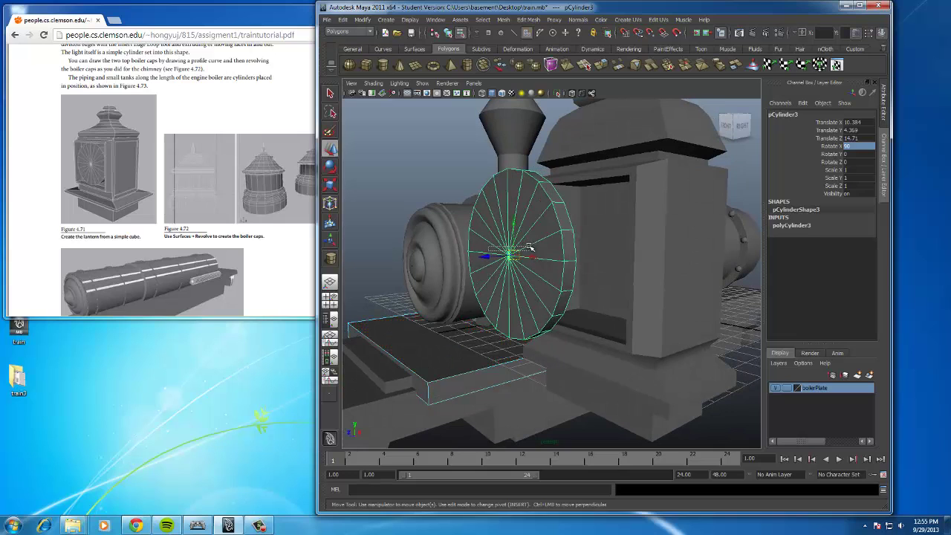
drag(527, 245, 529, 247)
click(528, 263)
right_drag(499, 277, 520, 240)
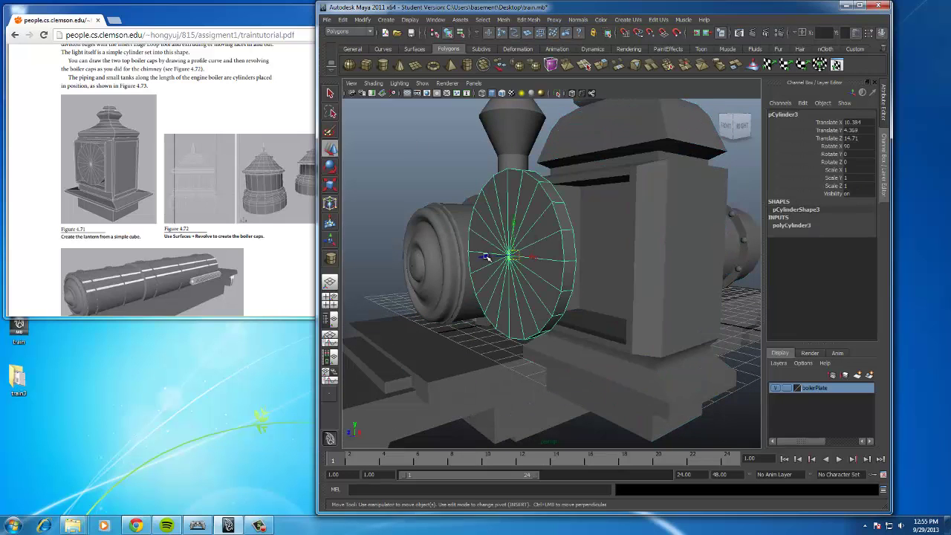
drag(487, 256, 548, 265)
Lengthen the cylinder along its axis to a Y scale of about 5.58 and push it deeper into the lantern.
click(330, 184)
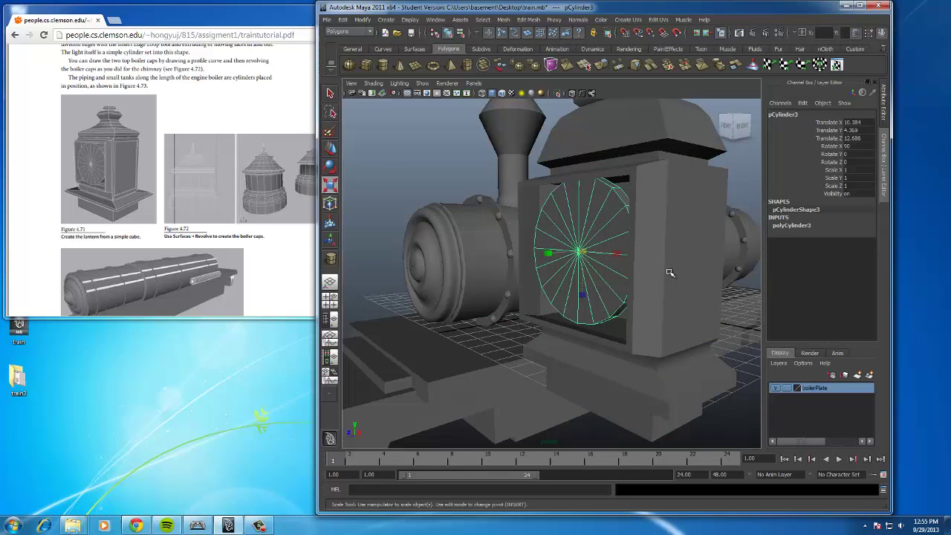
alt+drag(670, 272, 531, 315)
drag(483, 293, 254, 302)
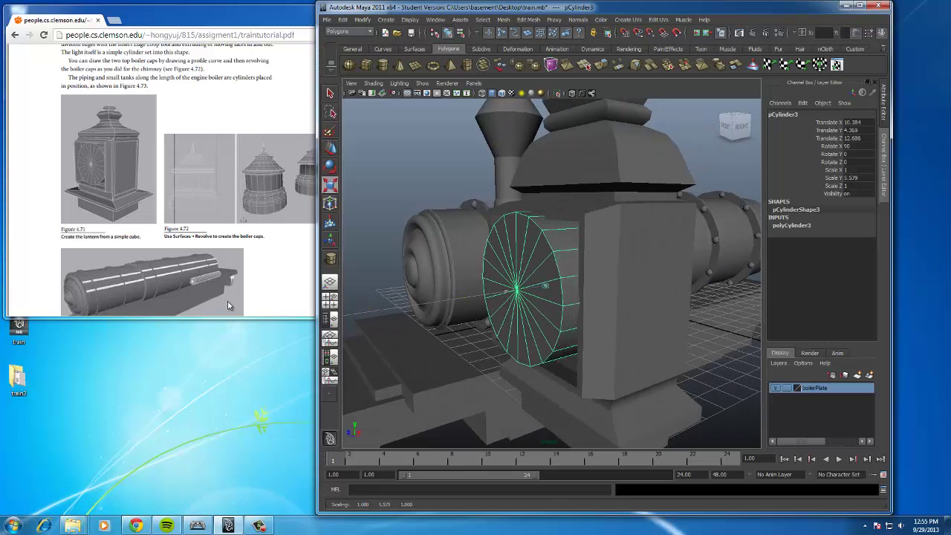
click(330, 148)
drag(527, 293, 553, 285)
scroll(624, 307, down, 5)
alt+drag(624, 308, 711, 297)
click(713, 297)
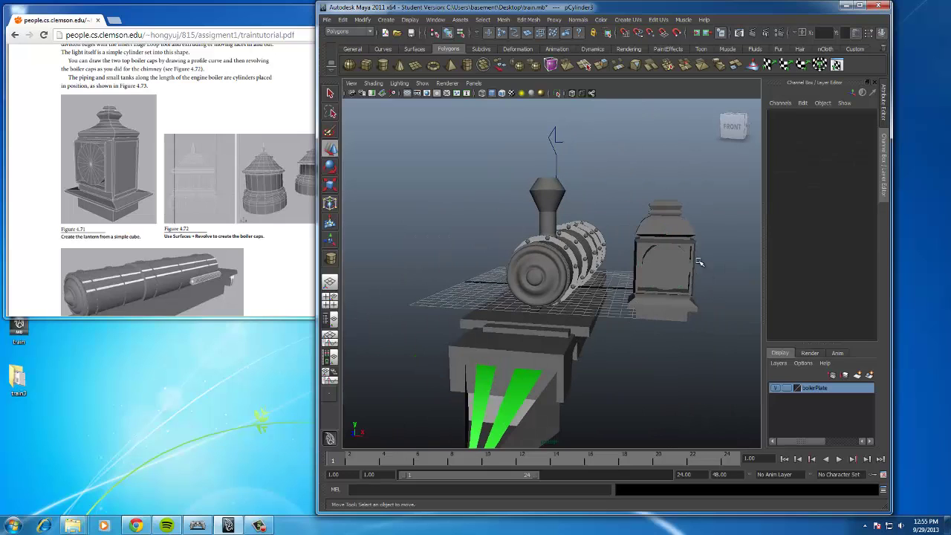
Scale the cylinder down uniformly to about 0.92 of its size and raise it slightly within the opening.
alt+drag(700, 261, 630, 274)
click(651, 234)
click(328, 187)
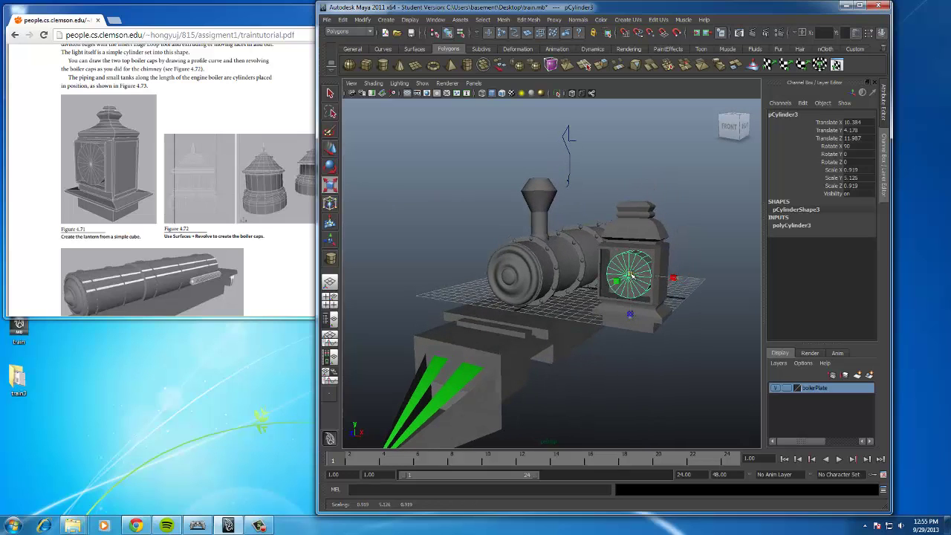
key(w)
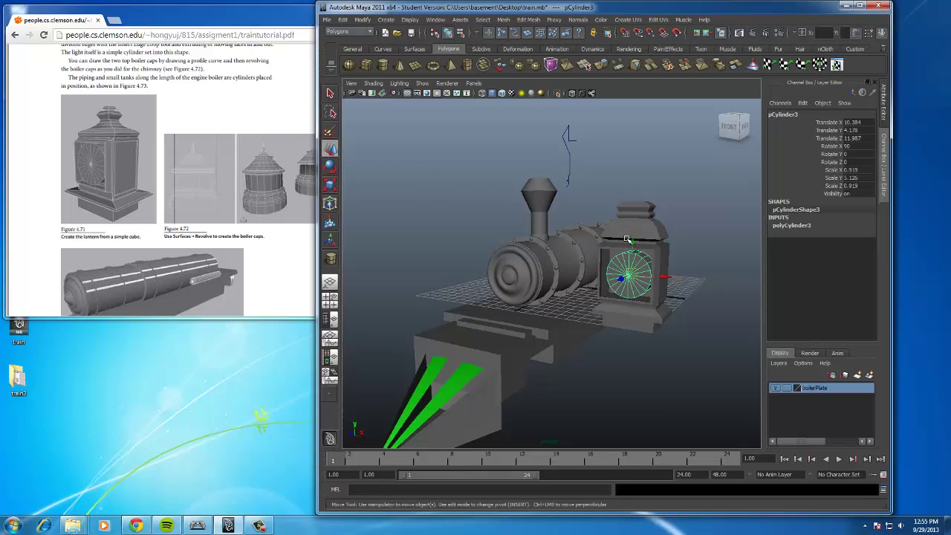
click(706, 246)
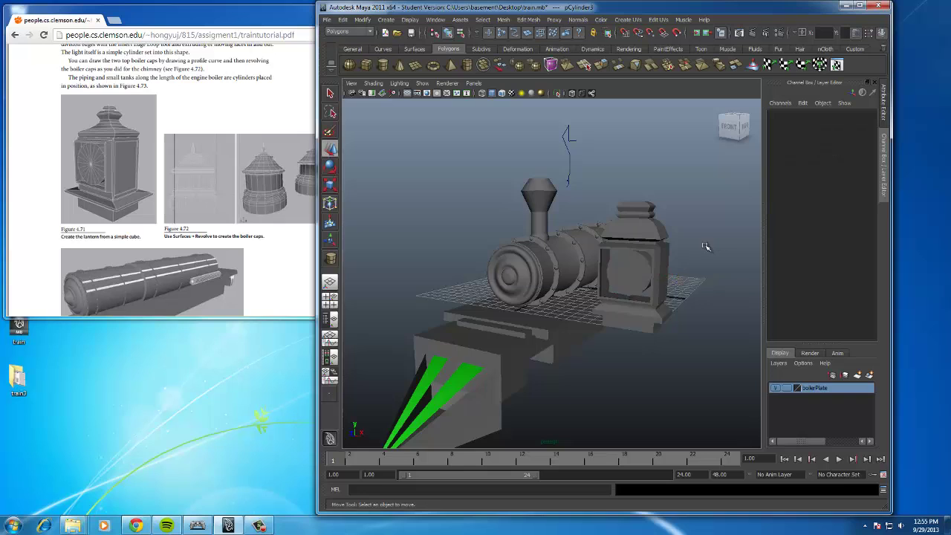
Group the lantern parts with their light cylinder beside the boiler and rename the group "clock".
scroll(698, 244, down, 2)
alt+drag(698, 244, 680, 251)
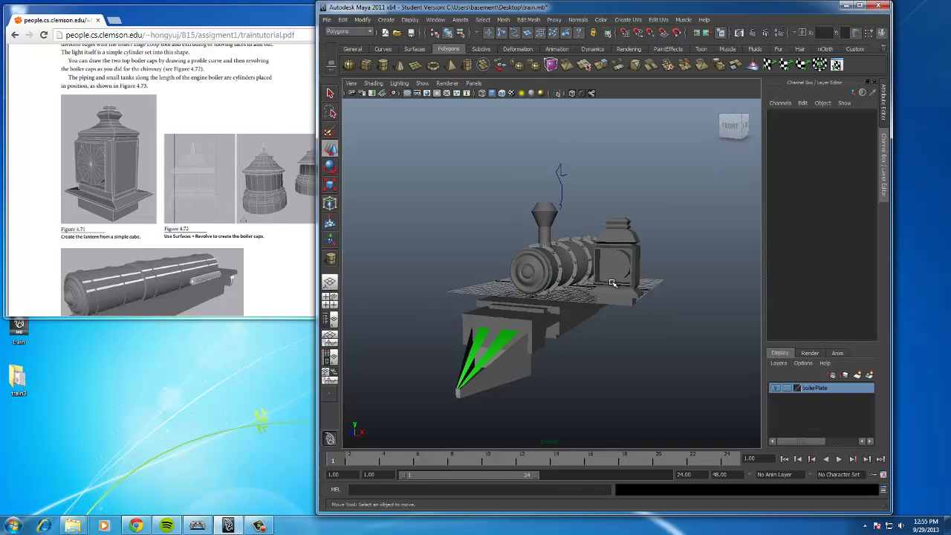
alt+drag(598, 282, 618, 227)
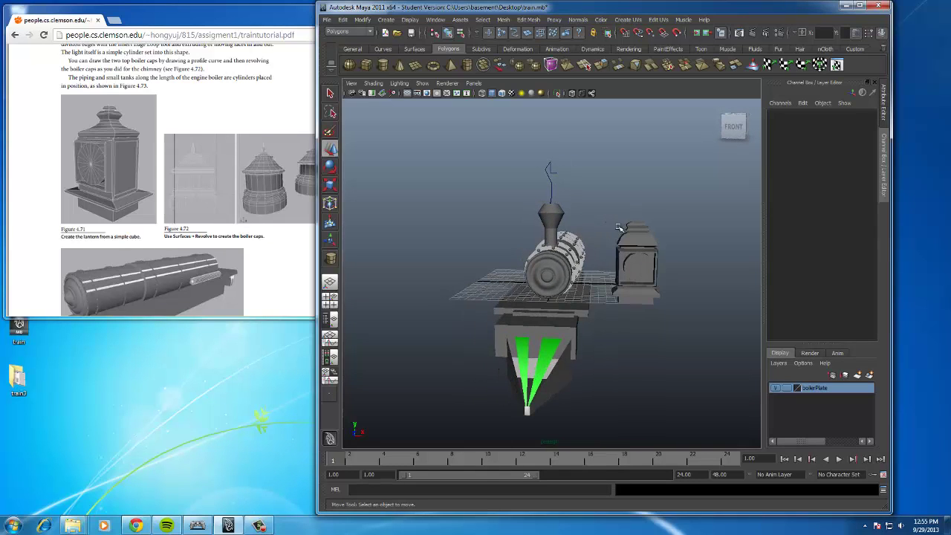
drag(597, 303, 672, 344)
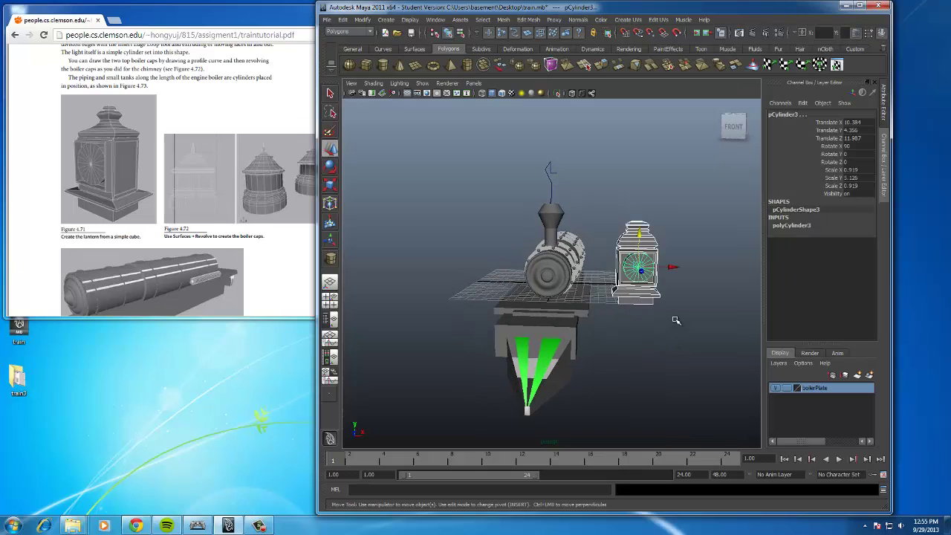
click(791, 115)
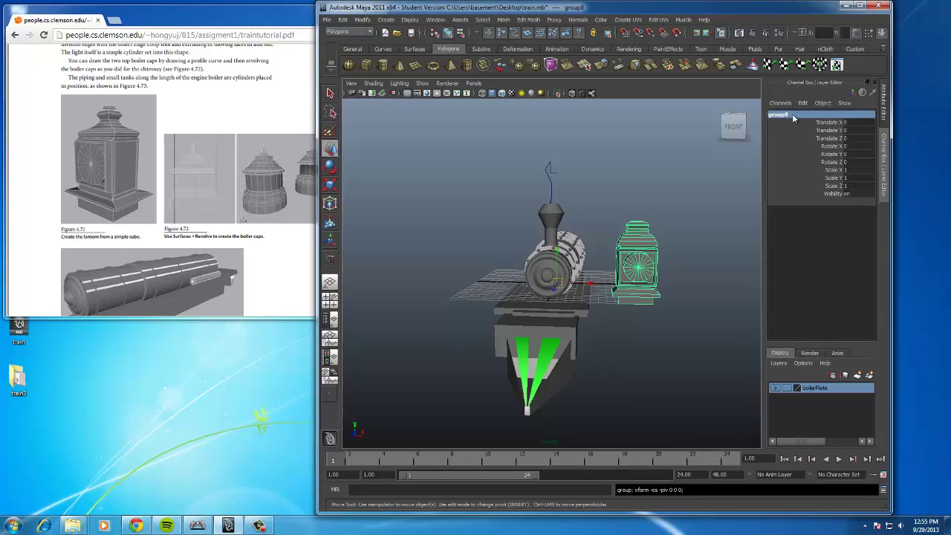
double_click(791, 113)
text(clock)
key(Return)
Center the clock group's pivot, move it over to the boiler at about X -10.67, and scale it uniformly to about 0.624.
click(362, 19)
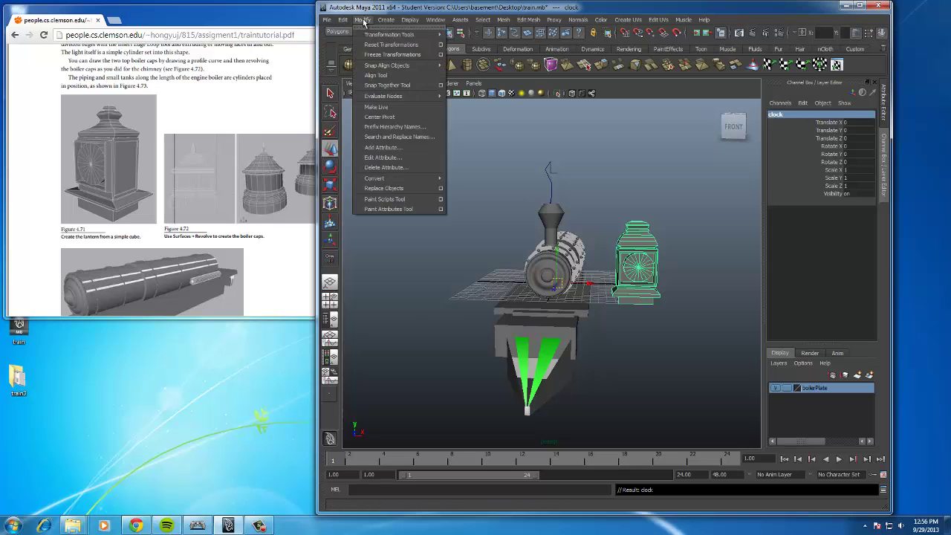
click(418, 117)
drag(669, 265, 452, 282)
click(330, 184)
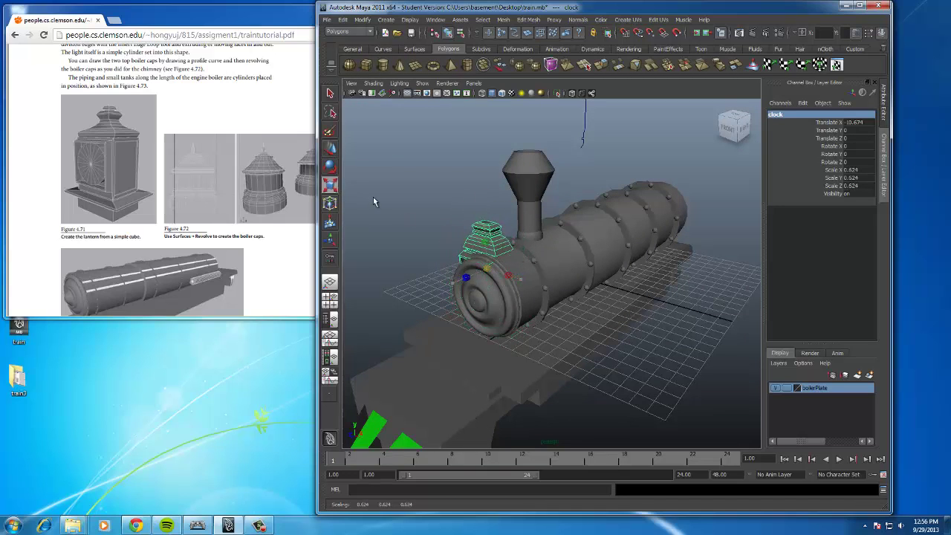
Move the clock group up onto the front of the boiler at about X -9.56, Y 3.47, Z -0.29.
key(w)
drag(487, 239, 521, 234)
drag(496, 193, 467, 194)
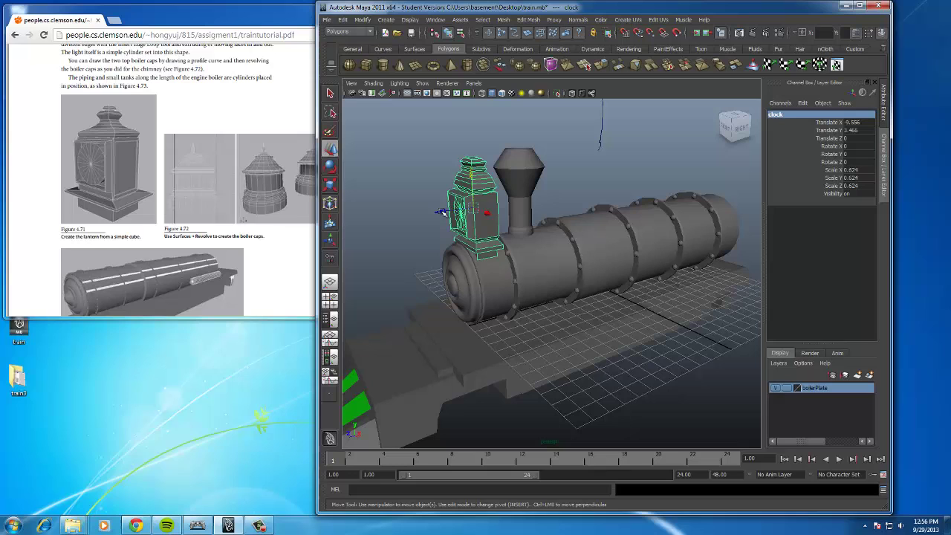
drag(442, 213, 386, 184)
Scale the clock group down uniformly to about 0.394 and lower it onto the boiler to about Y 2.55.
click(333, 185)
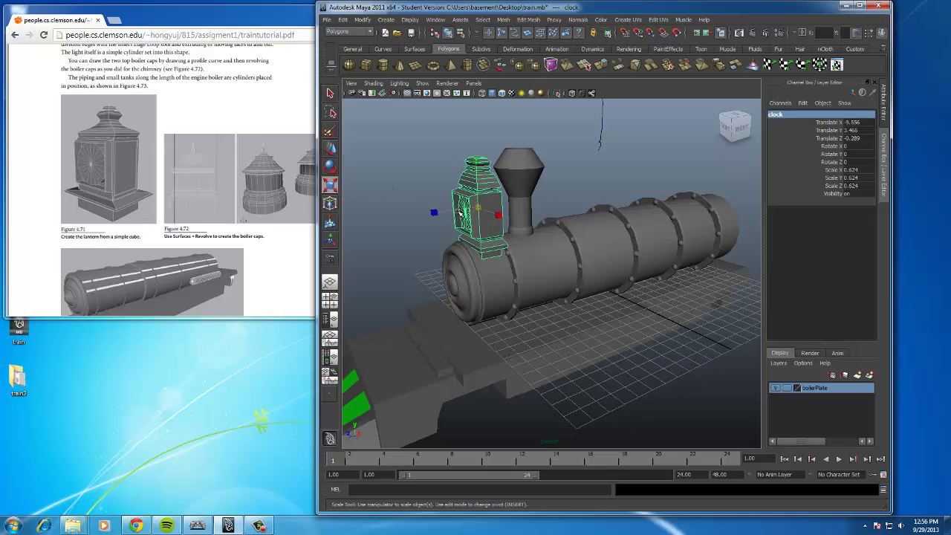
drag(477, 210, 349, 156)
click(331, 155)
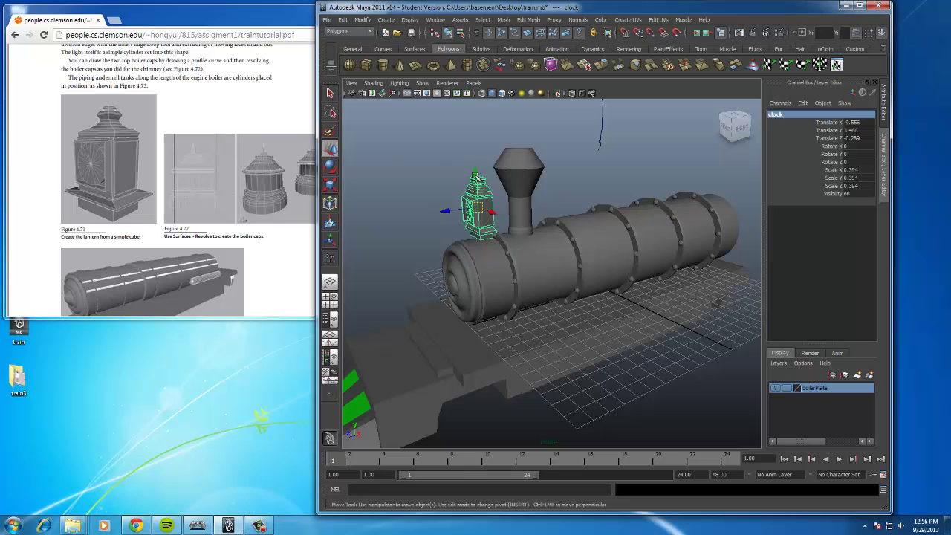
drag(476, 175, 476, 189)
click(432, 200)
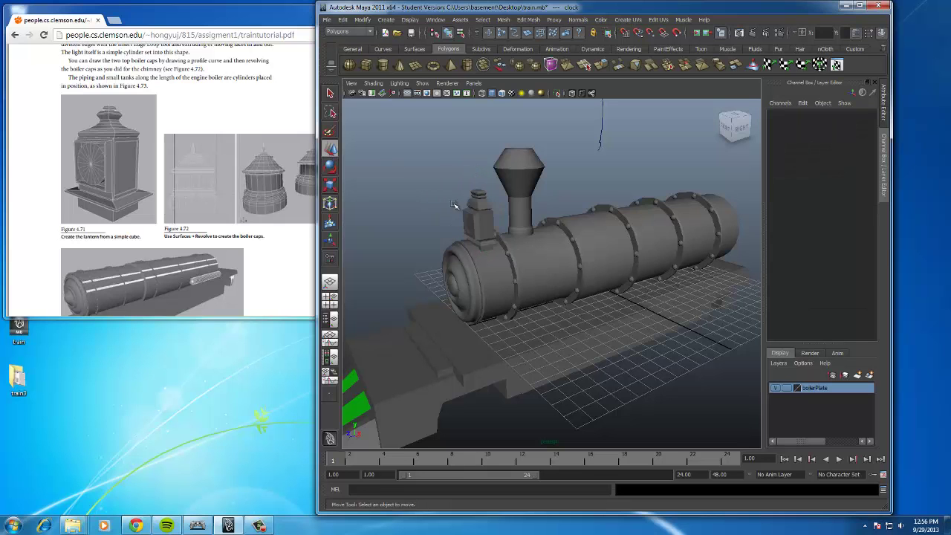
Select the whole clock group in the front view and shift it sideways until it is centered with the chimney.
alt+drag(494, 224, 562, 246)
click(567, 205)
key(space)
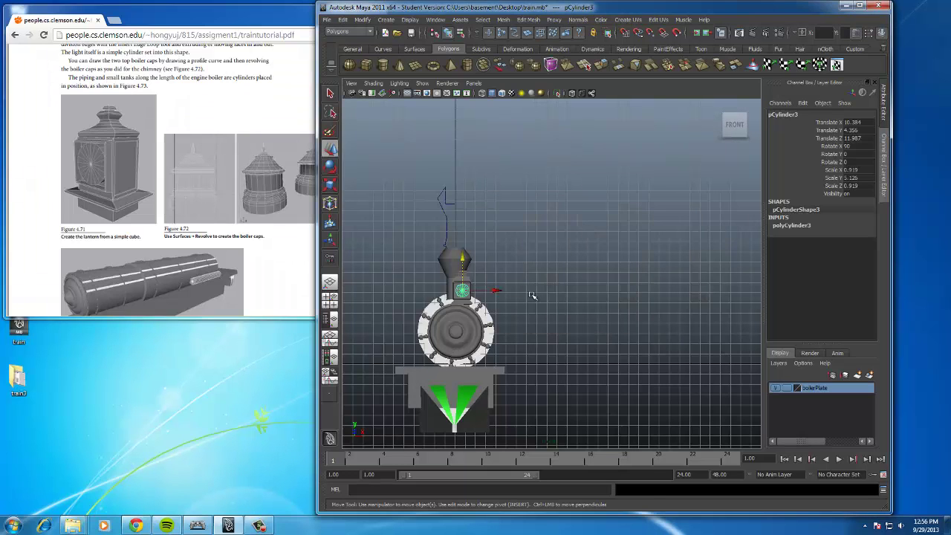
key(Up)
scroll(520, 299, up, 5)
alt+middle_drag(492, 305, 536, 300)
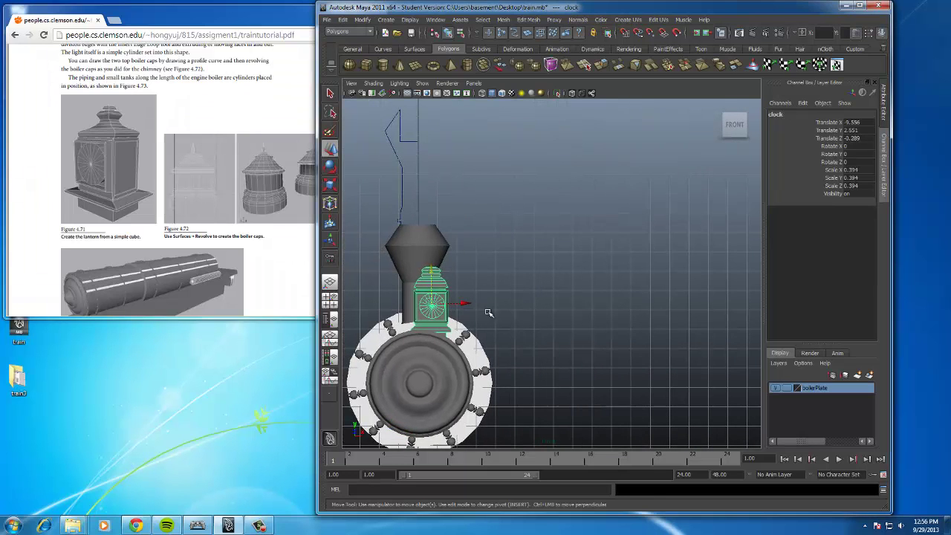
drag(469, 301, 456, 303)
click(484, 291)
Draw a tall, thin polygon cylinder on the grid beside the boiler in the perspective view.
key(space)
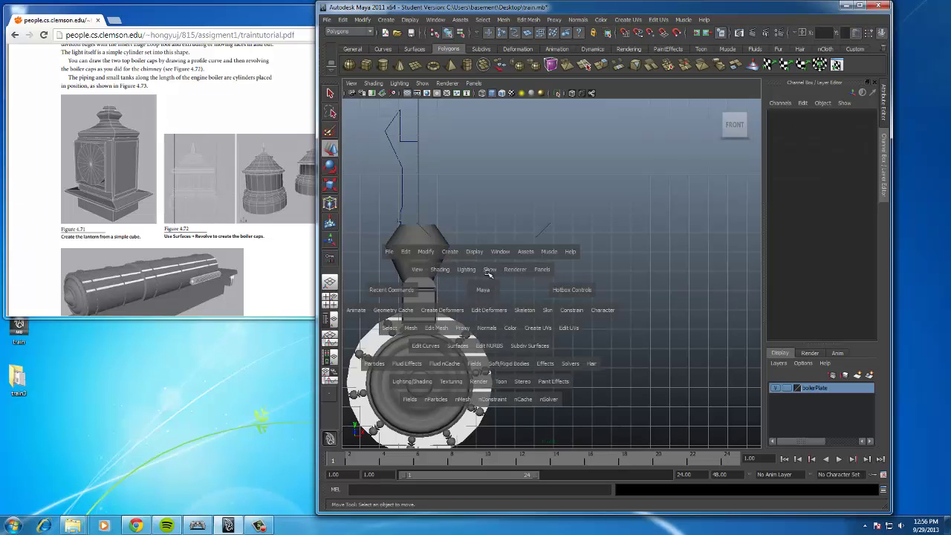
key(space)
click(487, 271)
click(489, 245)
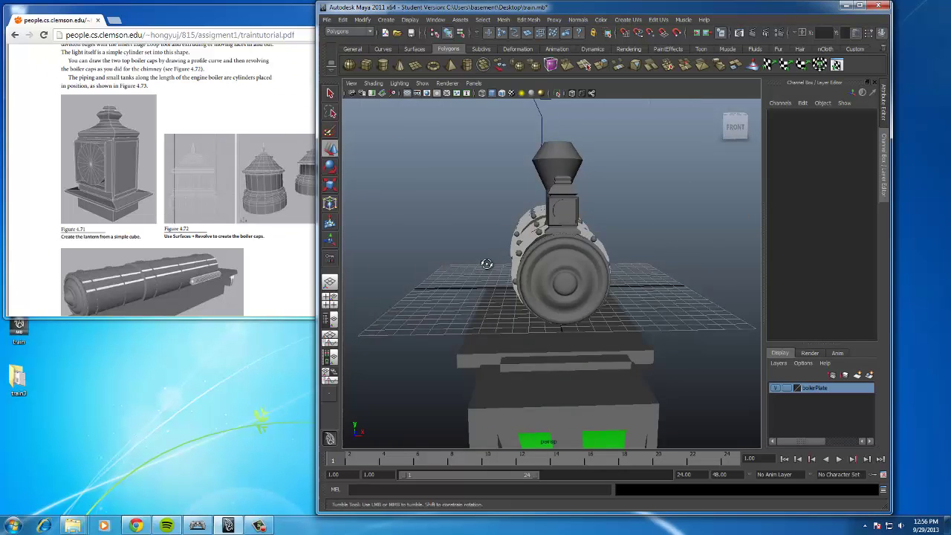
alt+drag(493, 259, 462, 269)
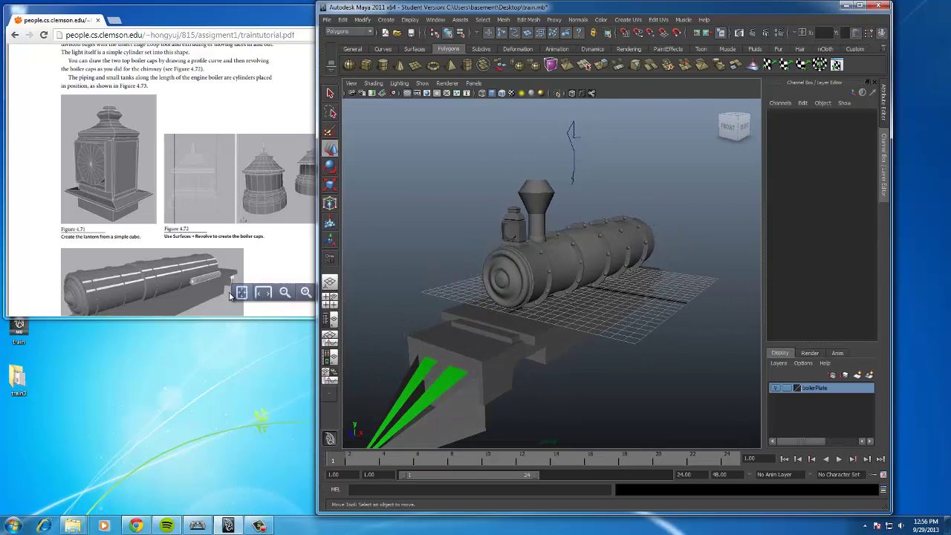
alt+drag(599, 274, 401, 315)
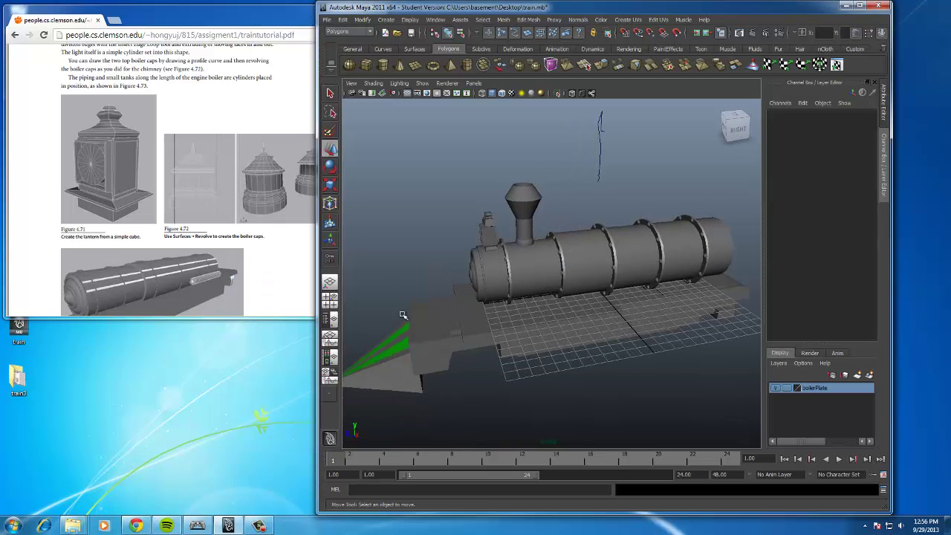
scroll(505, 290, up, 3)
alt+drag(505, 290, 518, 284)
click(386, 19)
mouse_move(416, 44)
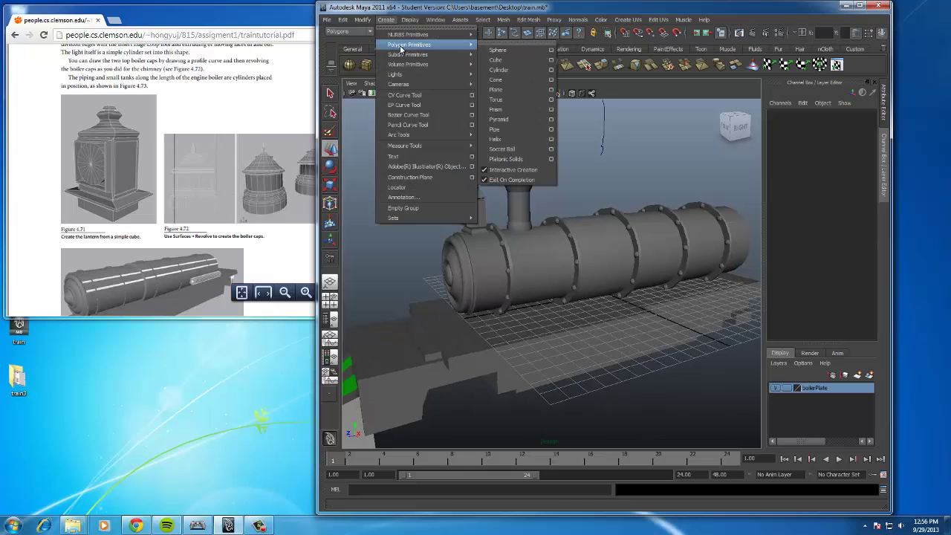
click(521, 70)
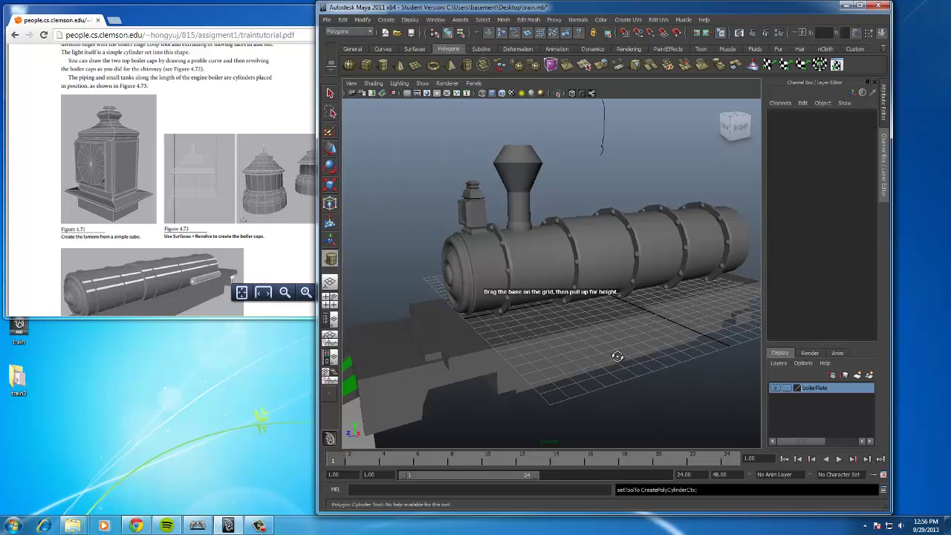
alt+drag(617, 356, 520, 243)
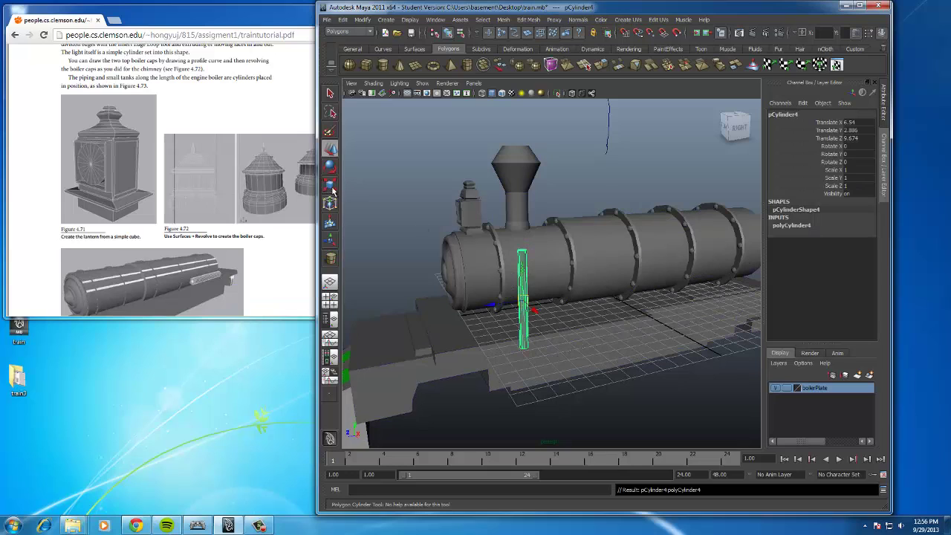
Scale the new cylinder uniformly to 0.76 and lay it parallel to the boiler with rotation X 90, Y 0, Z 0.
key(r)
drag(523, 300, 503, 302)
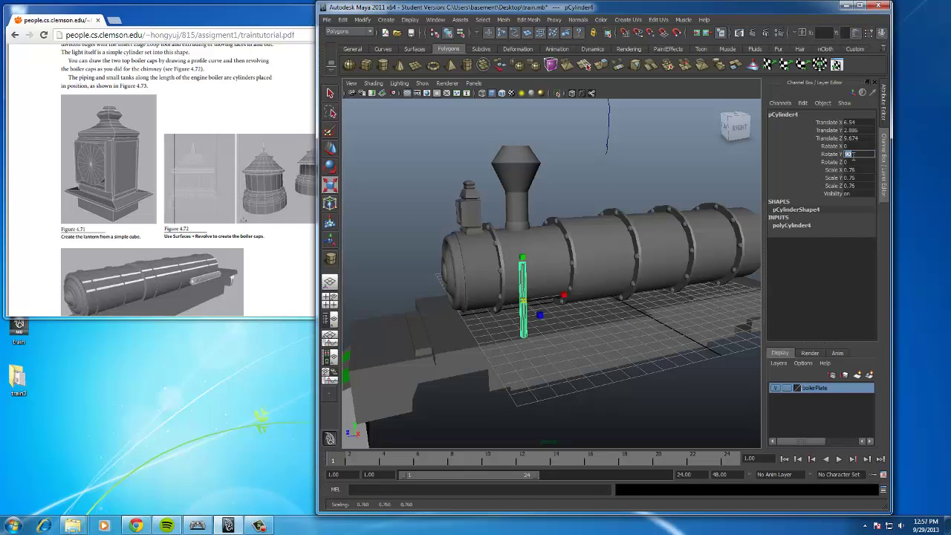
click(851, 146)
text(90)
key(Return)
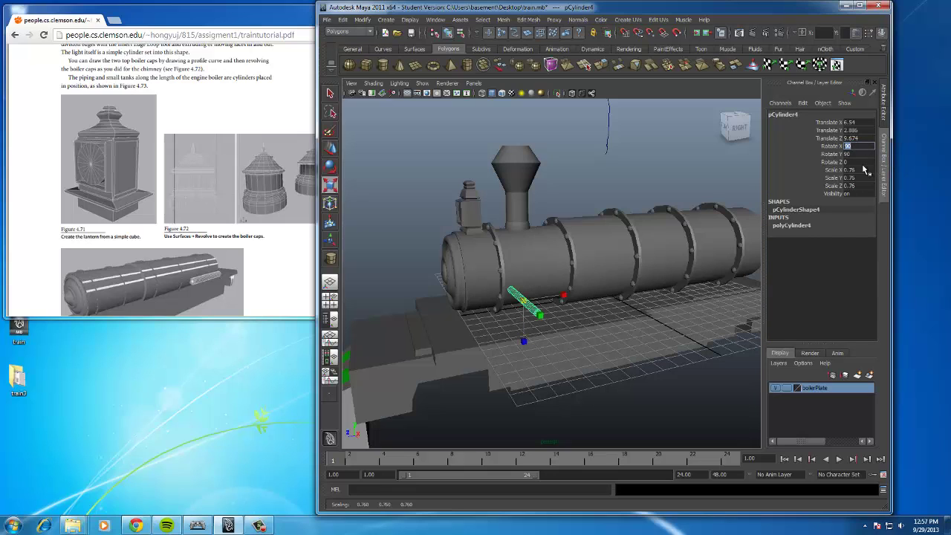
click(851, 162)
text(90)
key(Return)
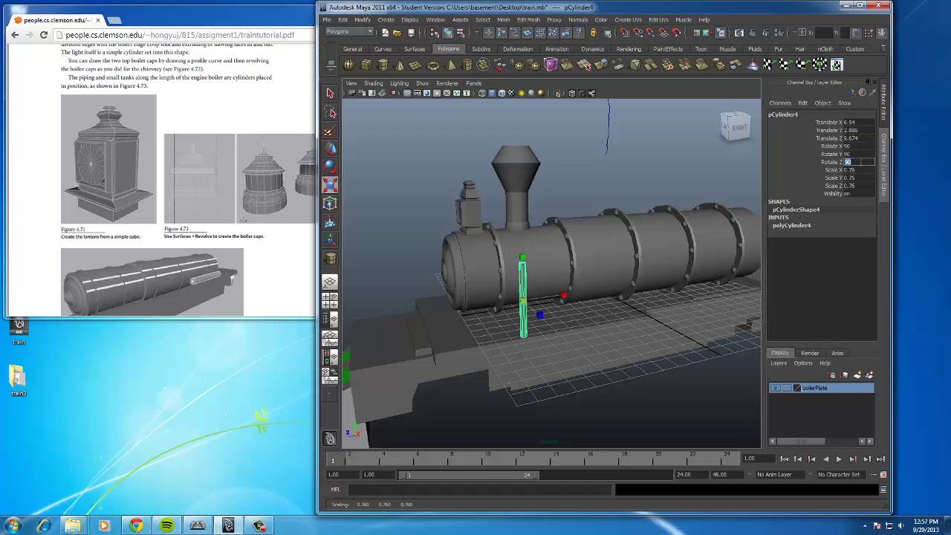
text(0)
key(Return)
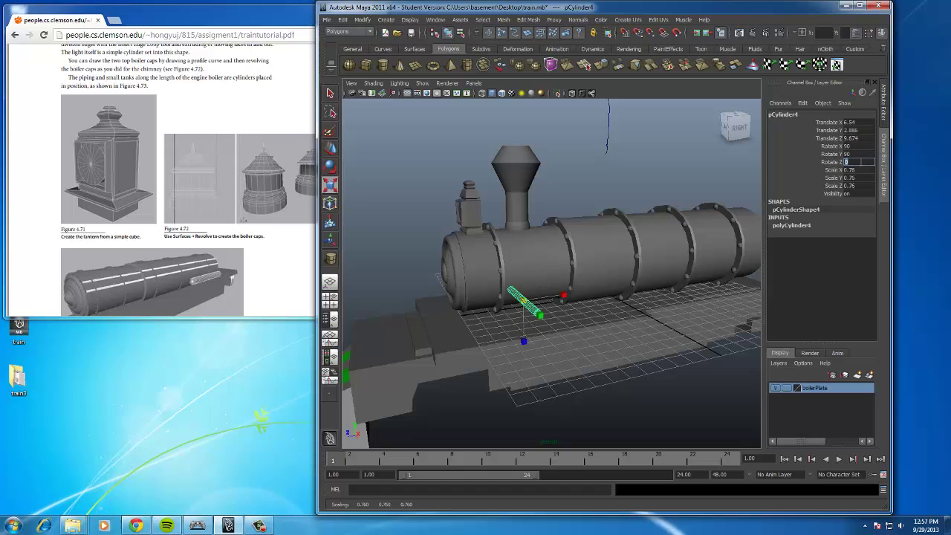
click(863, 154)
key(Return)
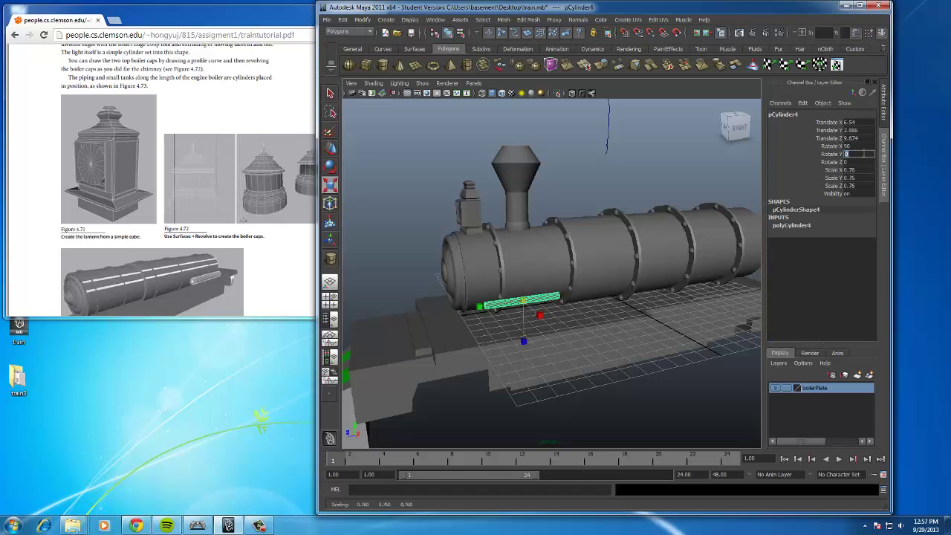
Scale the pipe cylinder to about 0.484 thick and 1.473 long in Y, and set it into the boiler's side near the front.
click(331, 149)
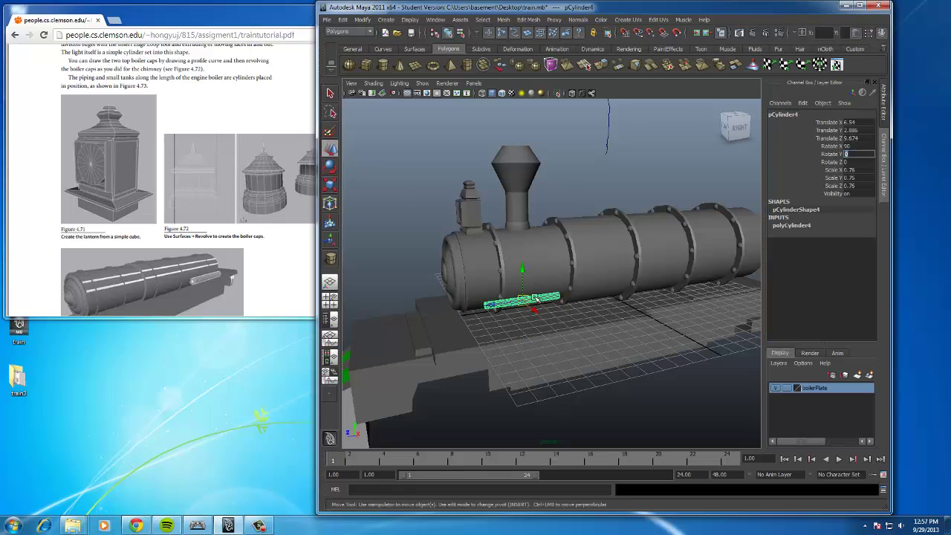
alt+drag(532, 295, 343, 264)
click(330, 184)
shift+click(443, 262)
shift+click(466, 273)
key(w)
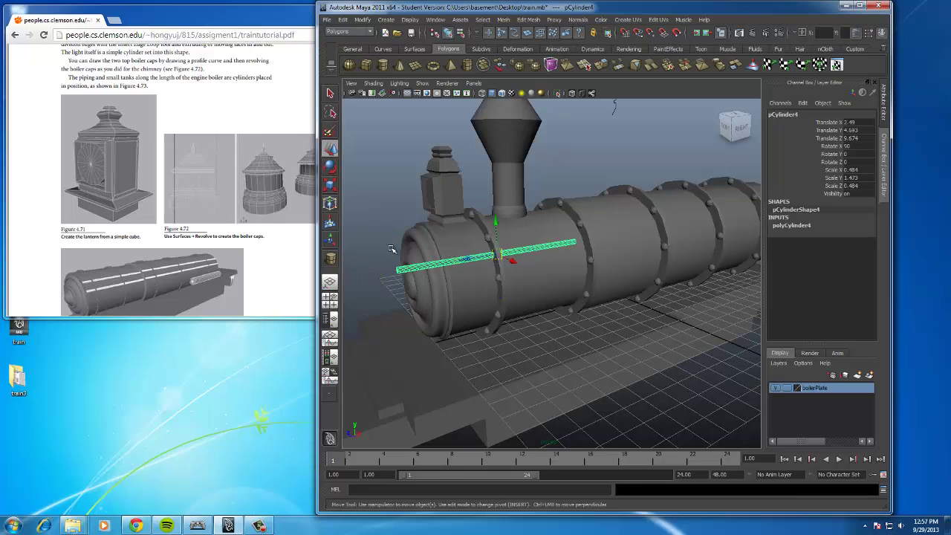
drag(467, 260, 512, 260)
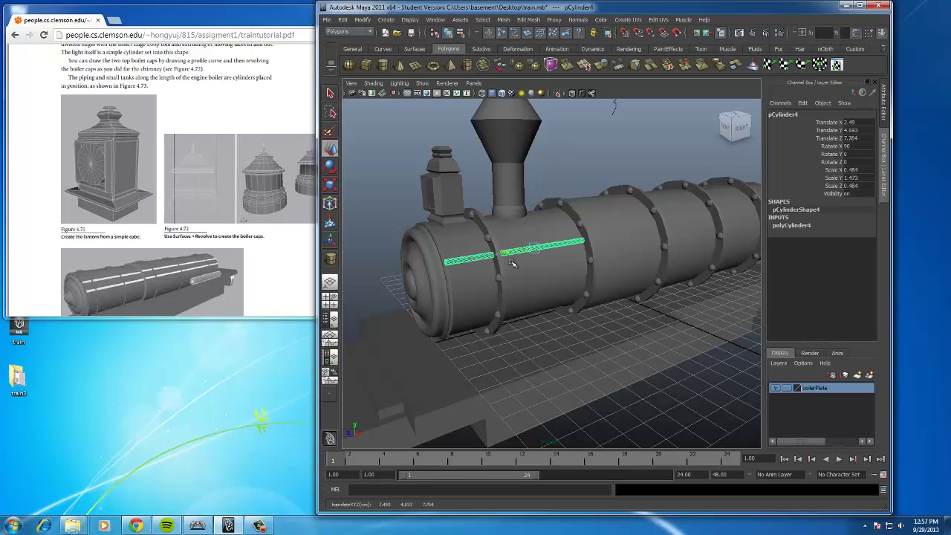
Duplicate the pipe and move the copy lower on the boiler's side to about X 3.04, Y 3.02.
key(ctrl+d)
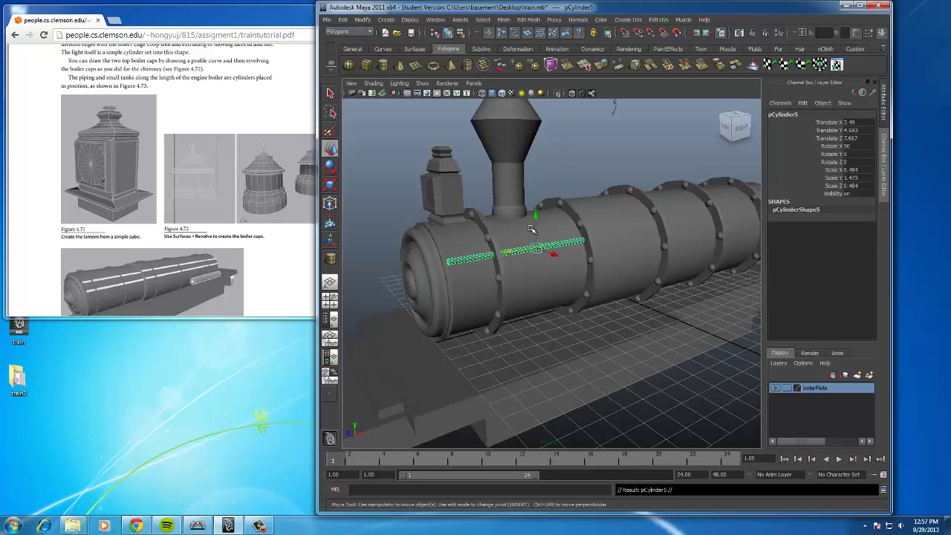
drag(537, 217, 540, 235)
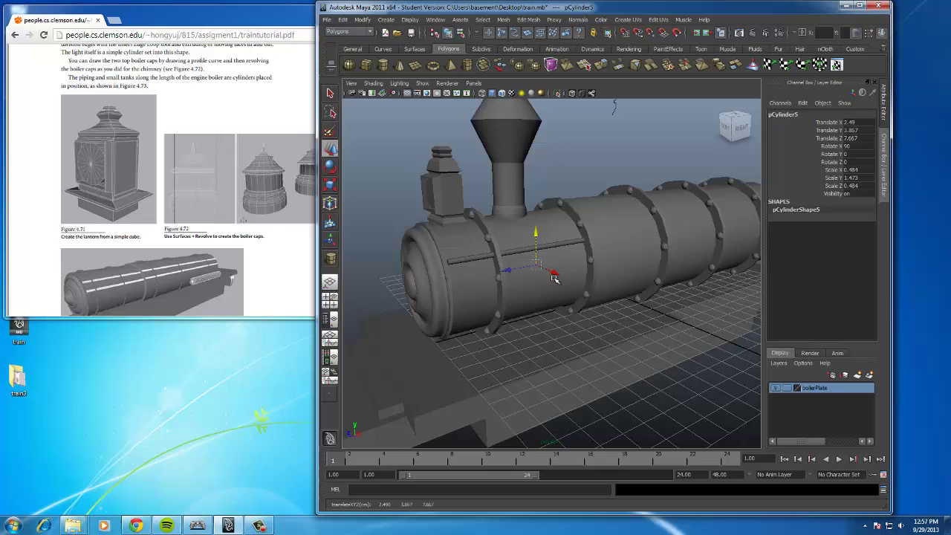
drag(554, 277, 549, 274)
drag(540, 242, 560, 293)
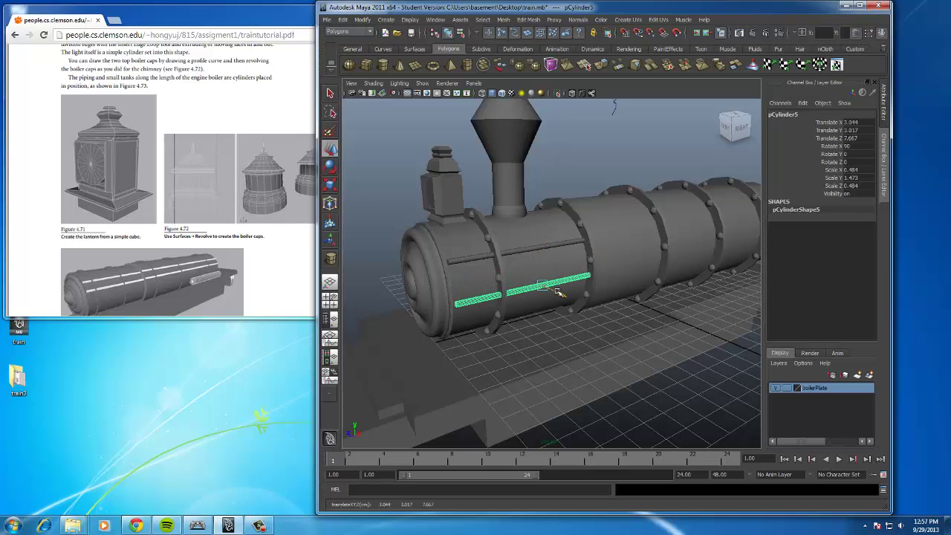
click(620, 170)
Duplicate the upper pipe and move the copy back along the boiler to about Z -0.84, slightly outward in X.
mouse_move(577, 198)
alt+mouse_down()
mouse_move(622, 200)
mouse_move(583, 205)
alt+mouse_up()
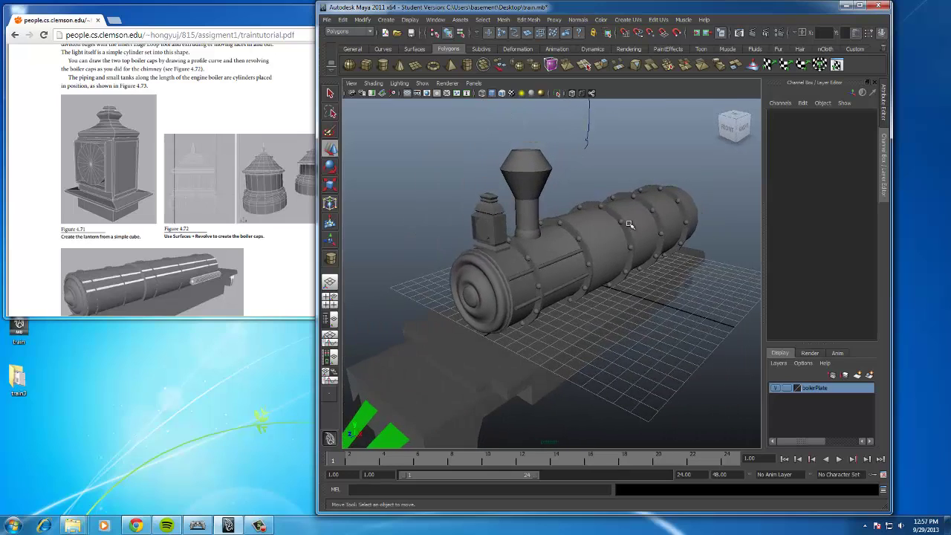
scroll(629, 223, up, 3)
alt+drag(623, 231, 607, 231)
click(569, 252)
alt+drag(497, 259, 515, 260)
key(ctrl+d)
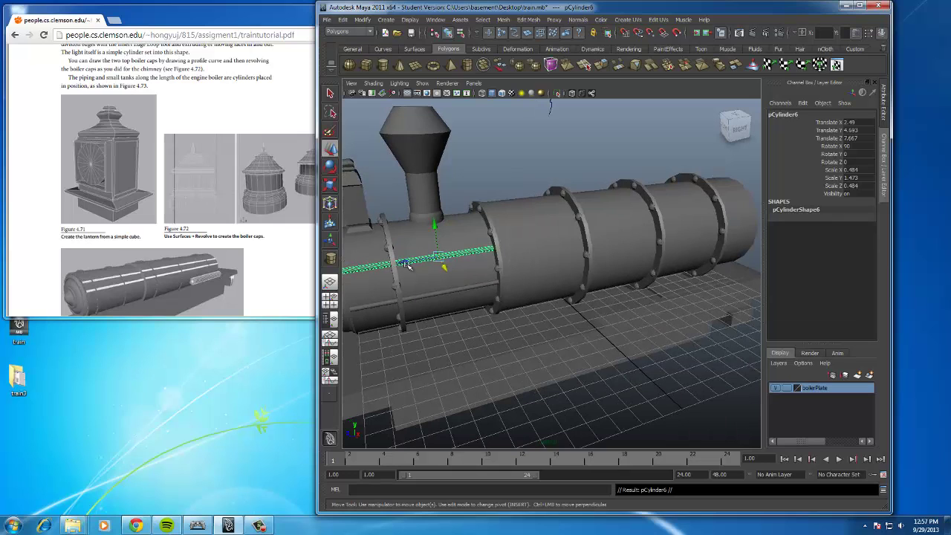
drag(405, 261, 611, 247)
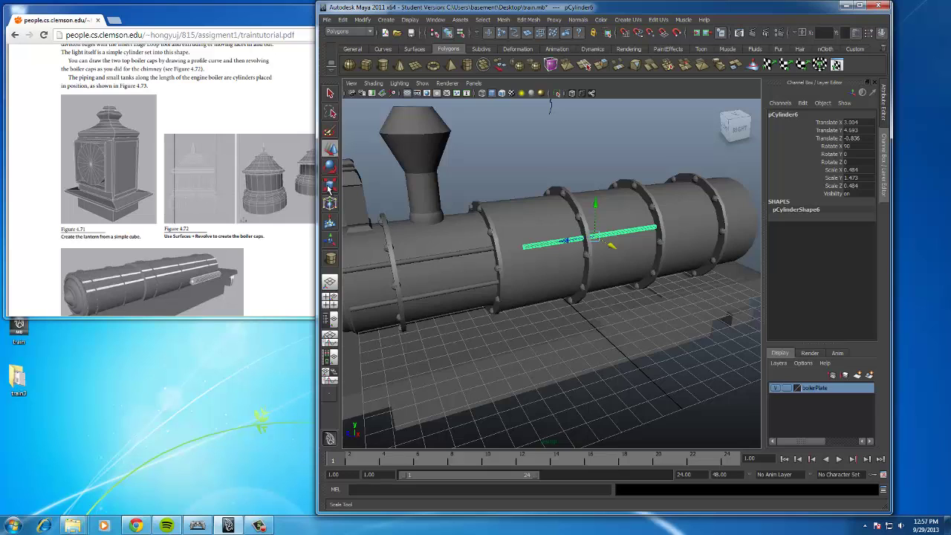
Lengthen the rear pipe to a Y scale of about 3.39 and position it at about X 3.1, Y 4.93, Z -4.81.
key(r)
scroll(558, 258, down, 3)
drag(546, 252, 602, 249)
key(w)
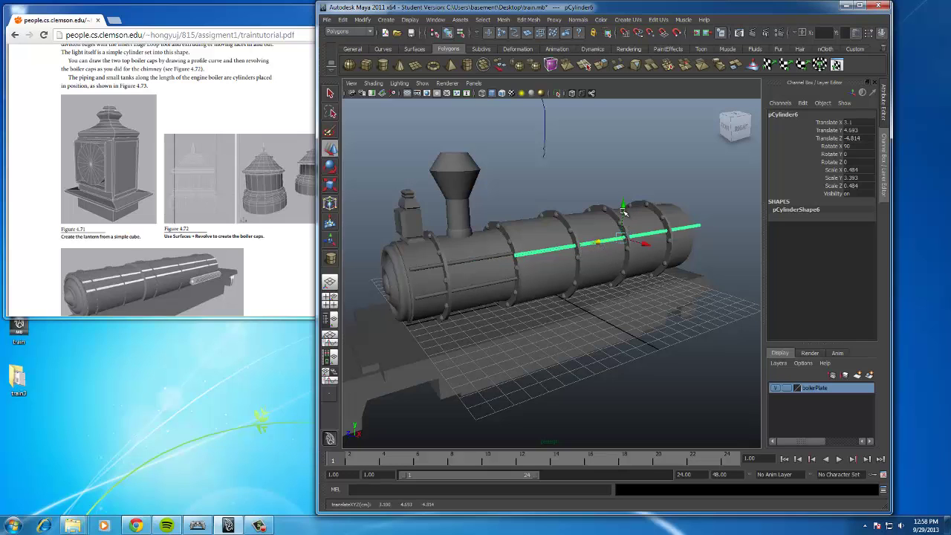
drag(623, 212, 623, 206)
scroll(621, 227, up, 3)
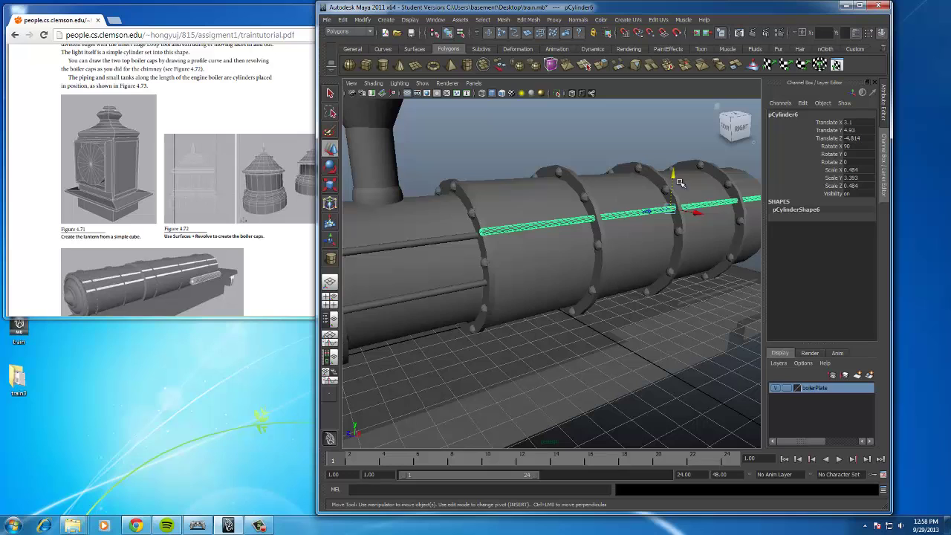
Shorten the rear pipe to a Y scale of about 3.19 and set it into the boiler at about X 2.84, Y 4.75, Z -4.41.
drag(679, 181, 693, 210)
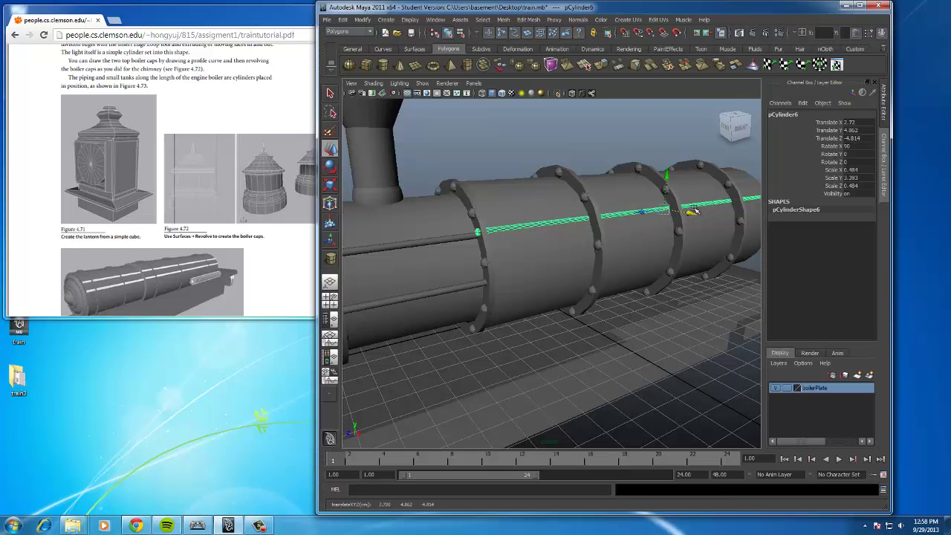
drag(667, 178, 668, 180)
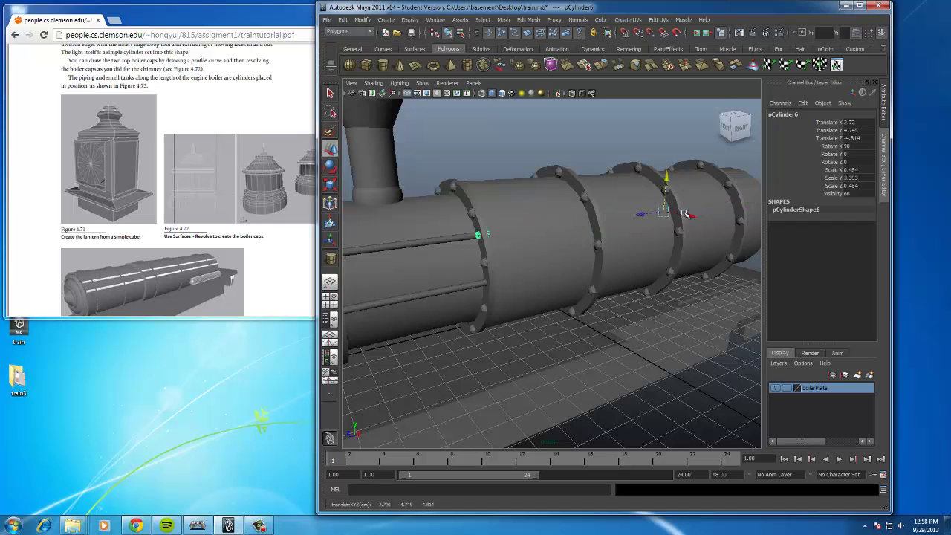
drag(694, 217, 551, 261)
key(r)
click(551, 200)
click(491, 264)
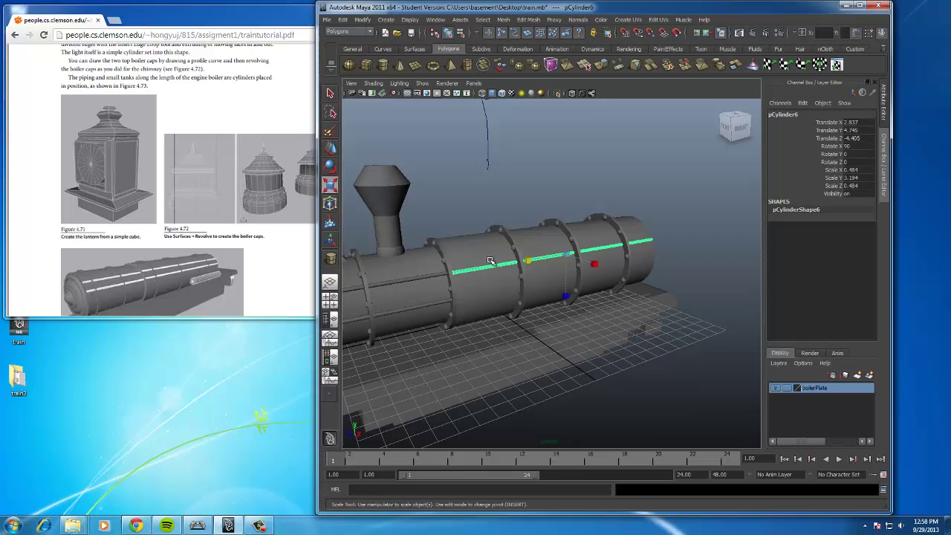
Duplicate the rear pipe and move the copy lower on the boiler's side to about X 3.53, Y 3.27.
key(ctrl+d)
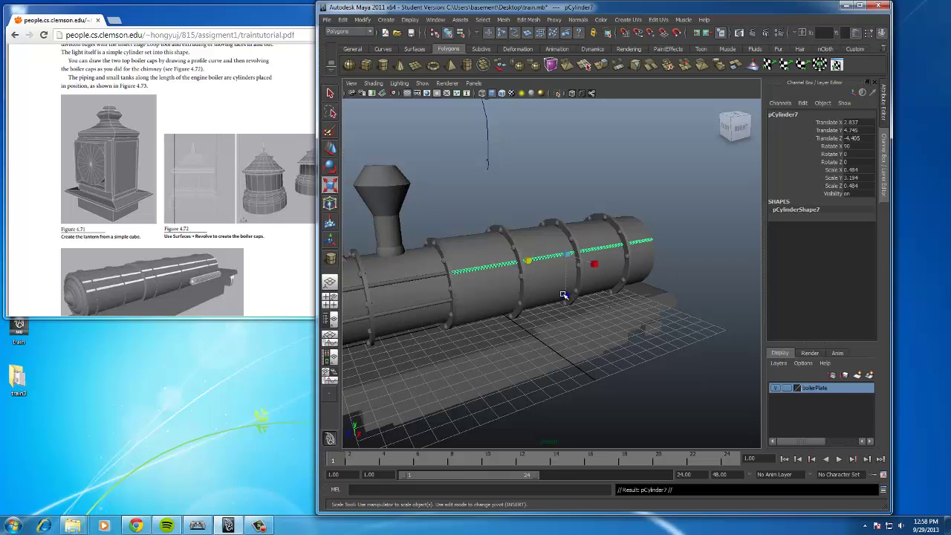
key(w)
drag(566, 224, 569, 242)
drag(587, 280, 592, 283)
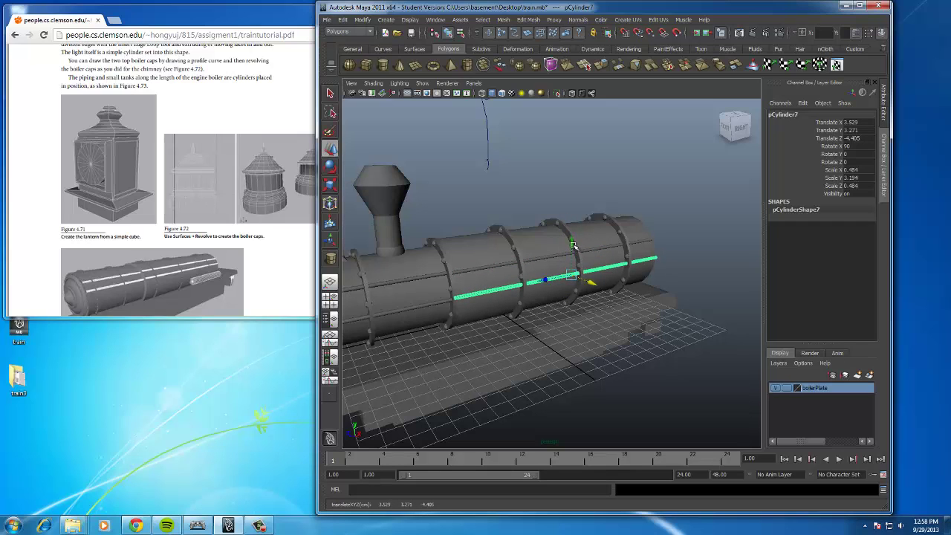
click(539, 210)
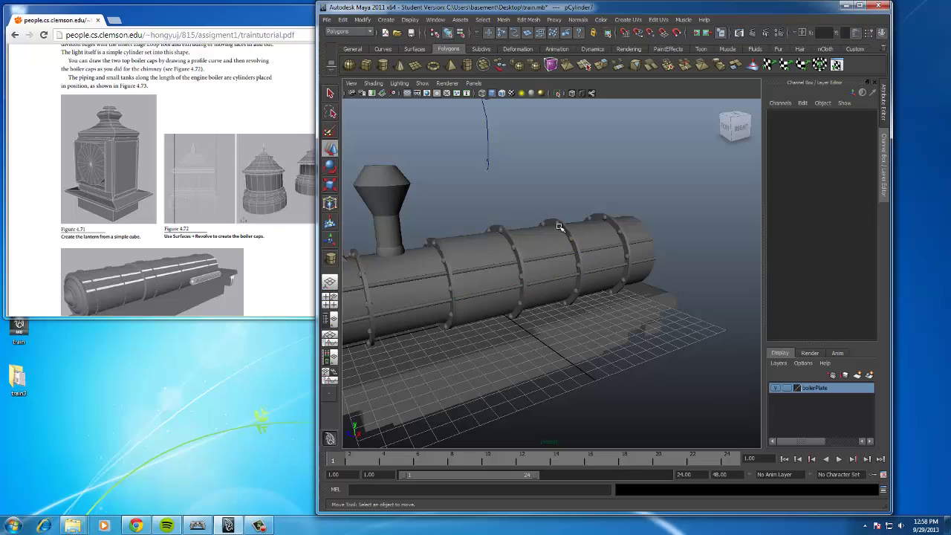
Consult the tutorial's piping figure, draw a polygon cylinder beside the boiler's rear end, and set its Rotate X to 90.
scroll(564, 226, down, 5)
mouse_move(572, 225)
alt+mouse_down()
mouse_move(592, 227)
mouse_move(580, 221)
alt+mouse_up()
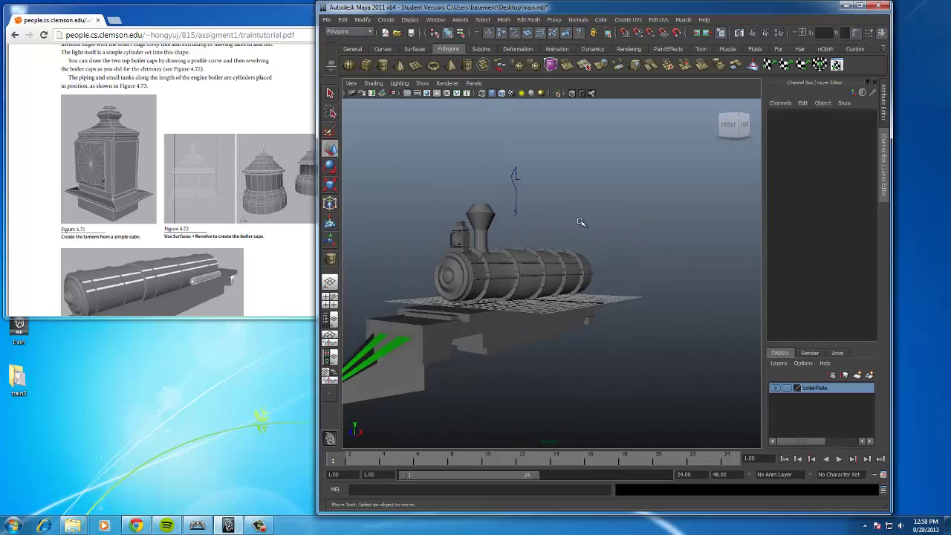
scroll(580, 222, up, 5)
alt+drag(523, 210, 569, 242)
click(296, 253)
scroll(285, 257, down, 1)
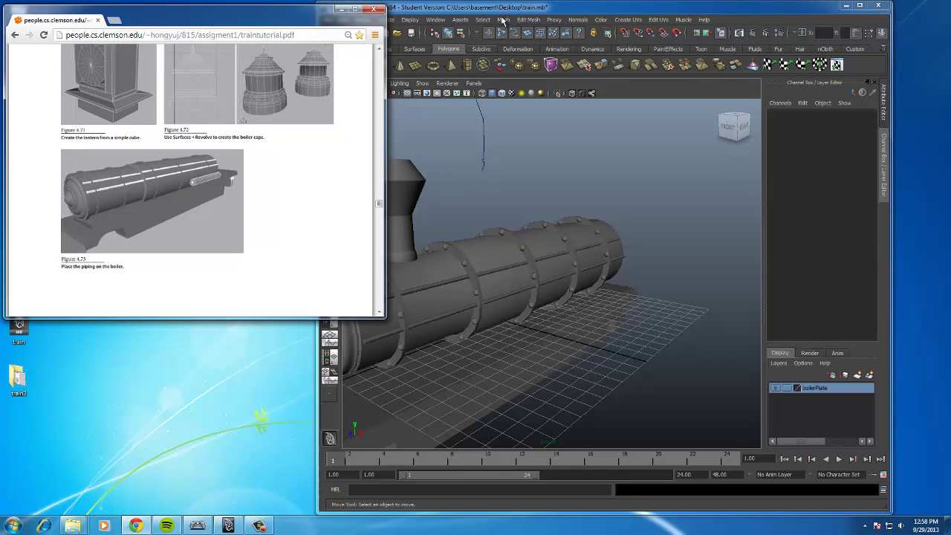
click(450, 5)
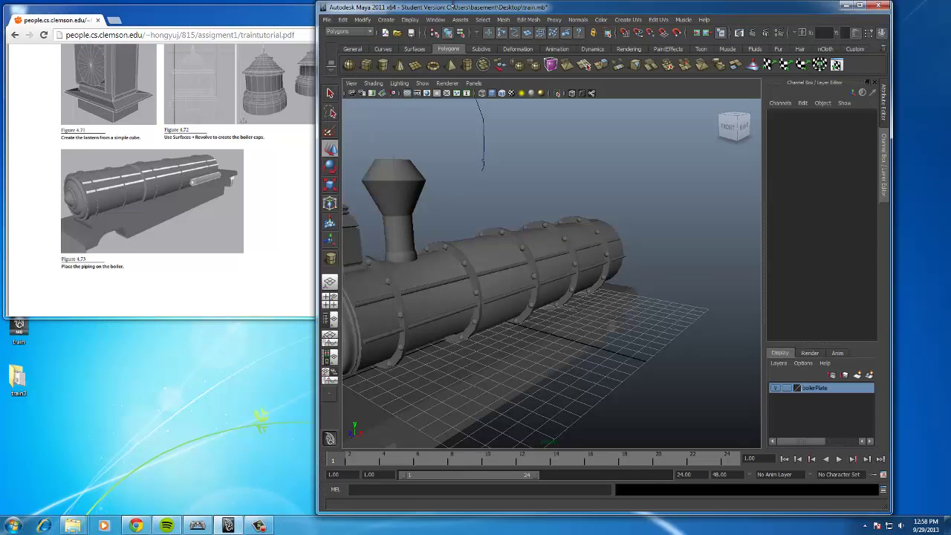
click(383, 65)
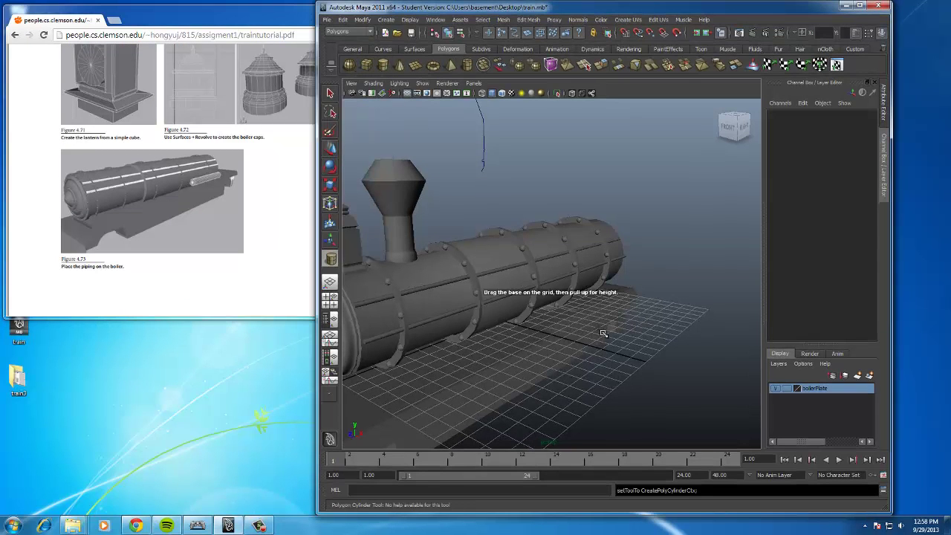
drag(603, 334, 606, 246)
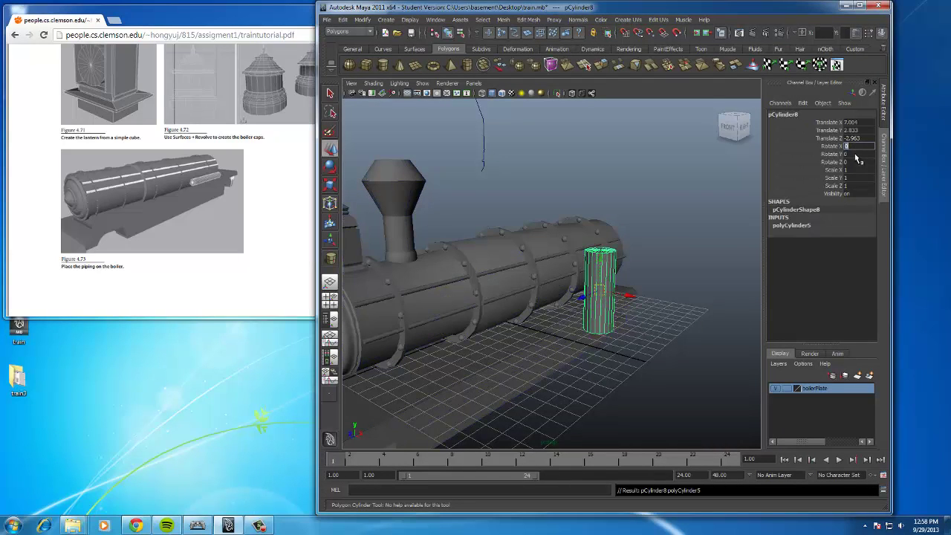
text(90)
key(Return)
key(w)
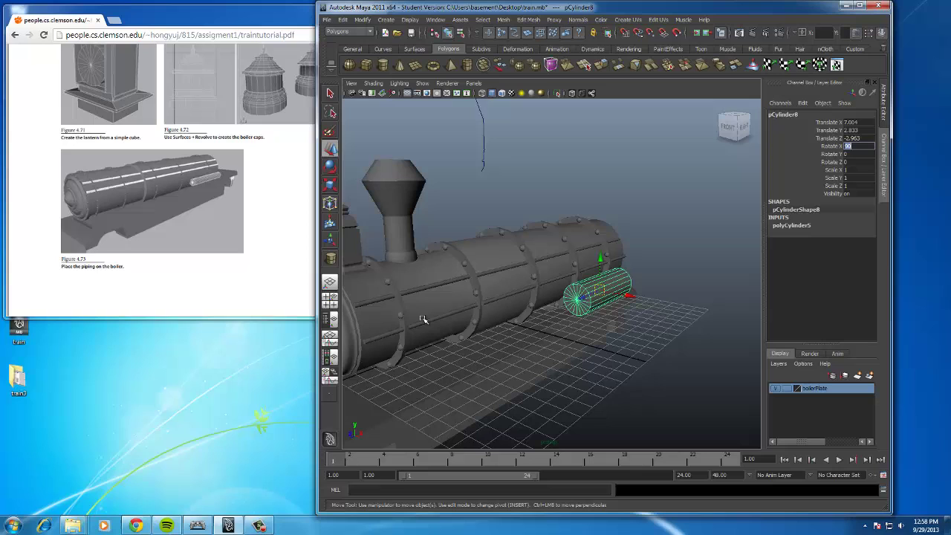
Scale the tank cylinder to about 0.555 thick and 1.075 in Y, and set it low on the boiler's rear side at about Y 2.13, Z -7.59.
key(r)
alt+drag(589, 280, 612, 281)
key(w)
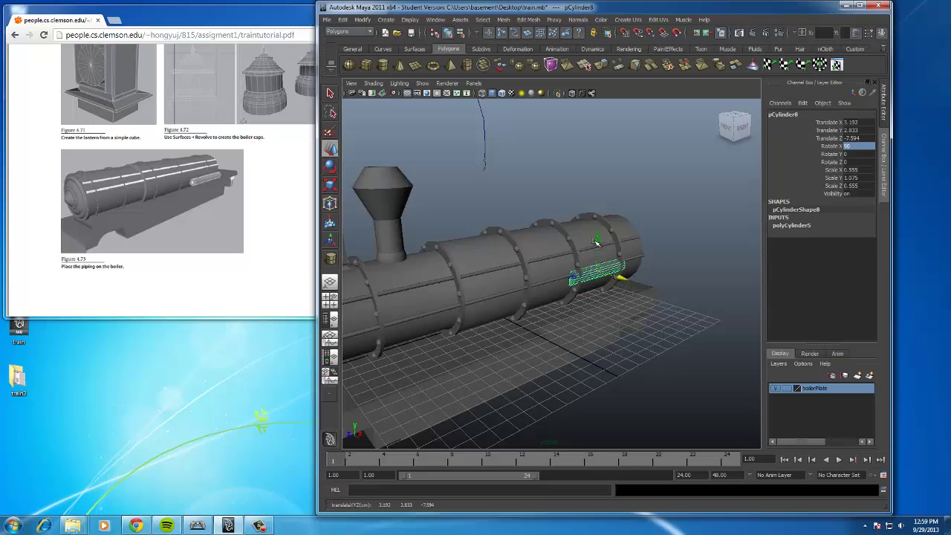
drag(596, 242, 594, 255)
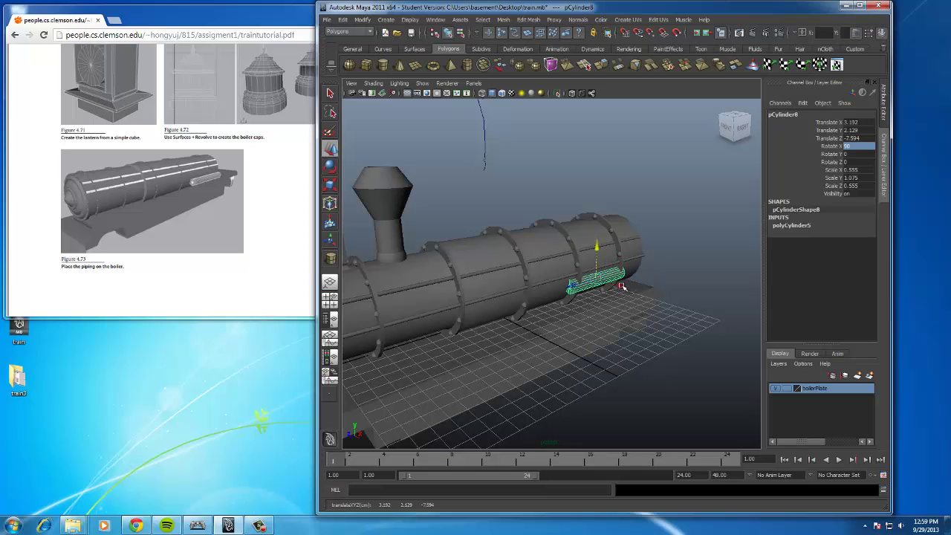
drag(622, 286, 625, 290)
click(693, 228)
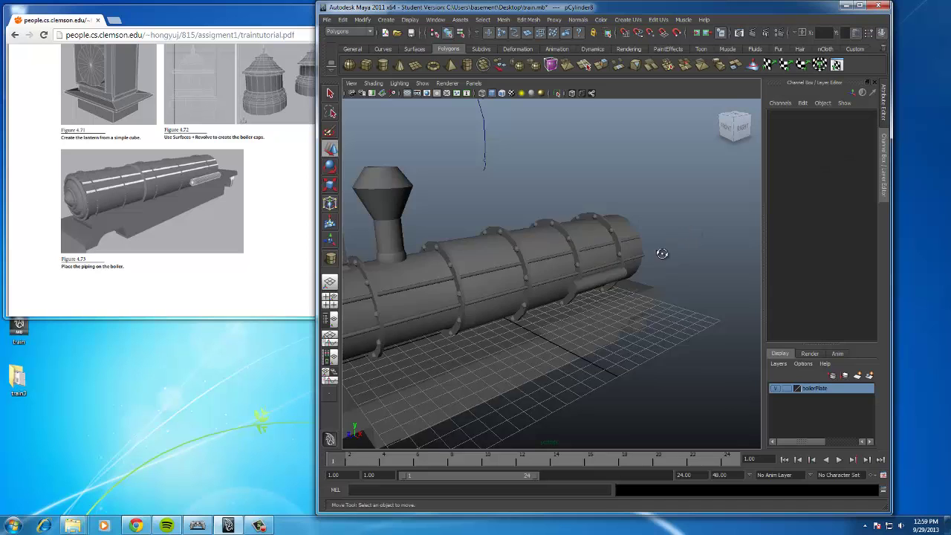
Examine the tutorial's pages on the side panels and the revolved boiler caps, comparing them with the model.
alt+drag(659, 250, 476, 289)
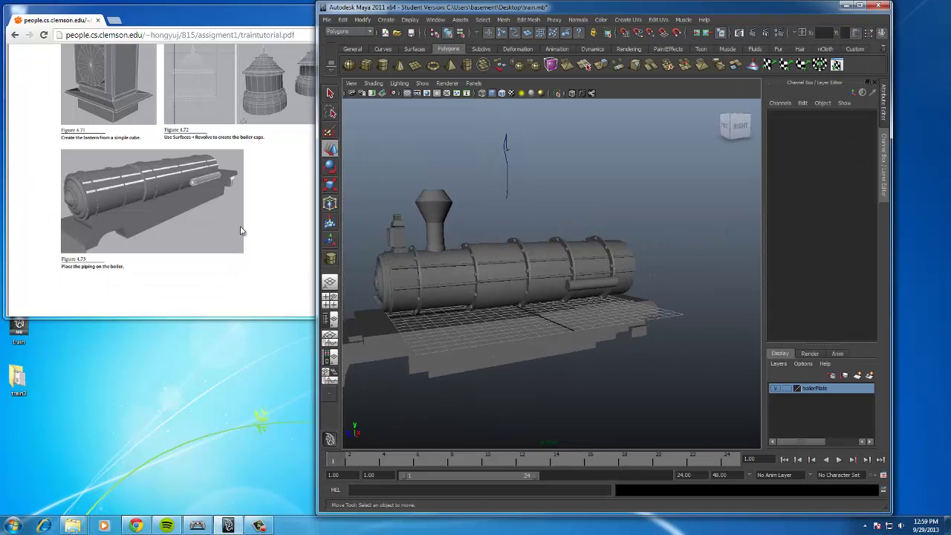
click(309, 215)
scroll(308, 217, down, 6)
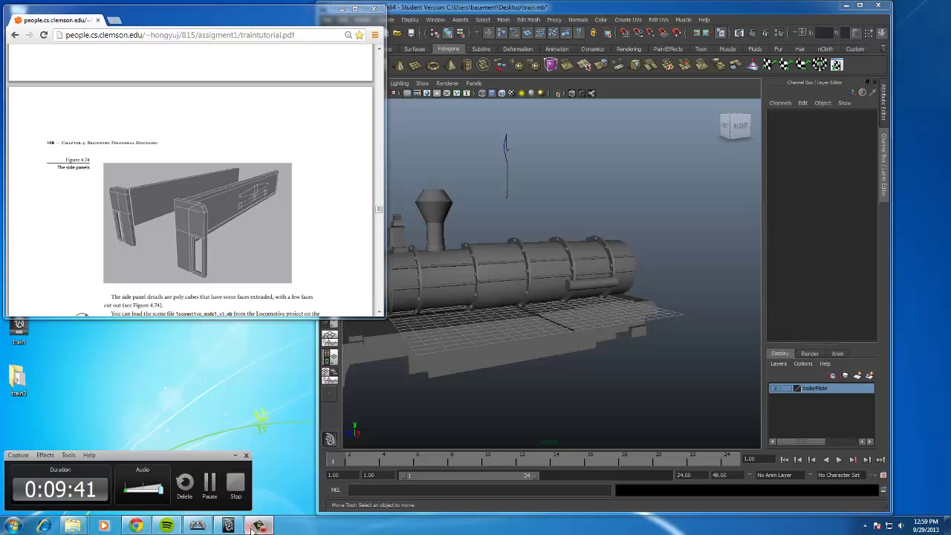
scroll(324, 226, down, 5)
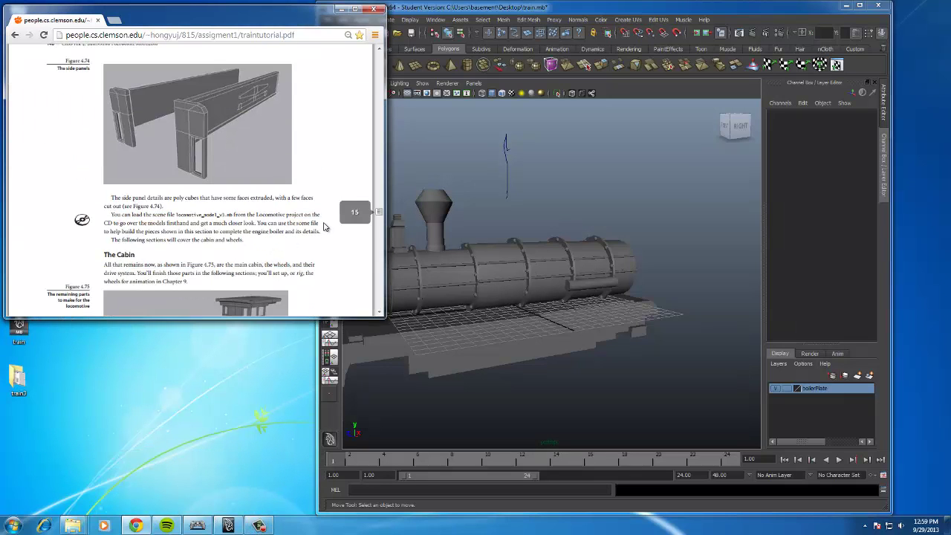
scroll(313, 218, up, 8)
scroll(312, 218, up, 5)
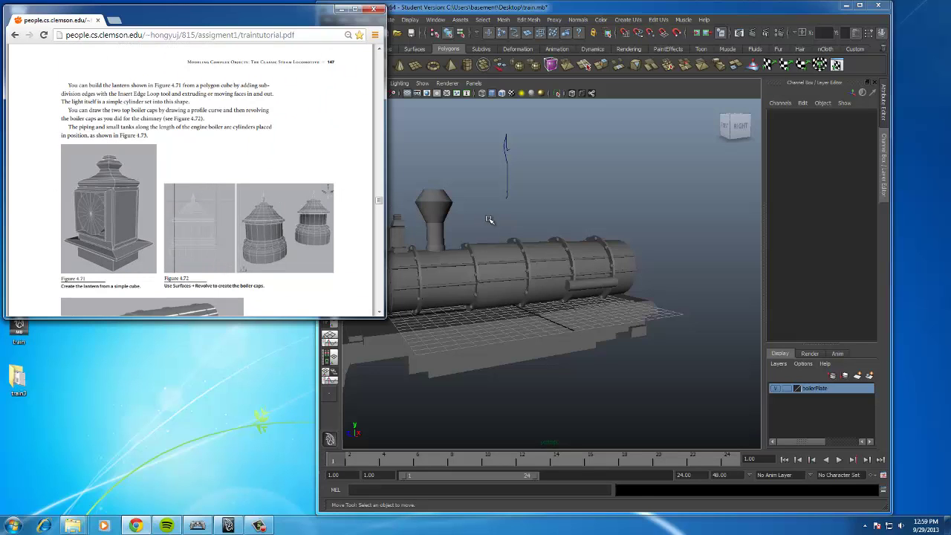
click(443, 222)
click(436, 211)
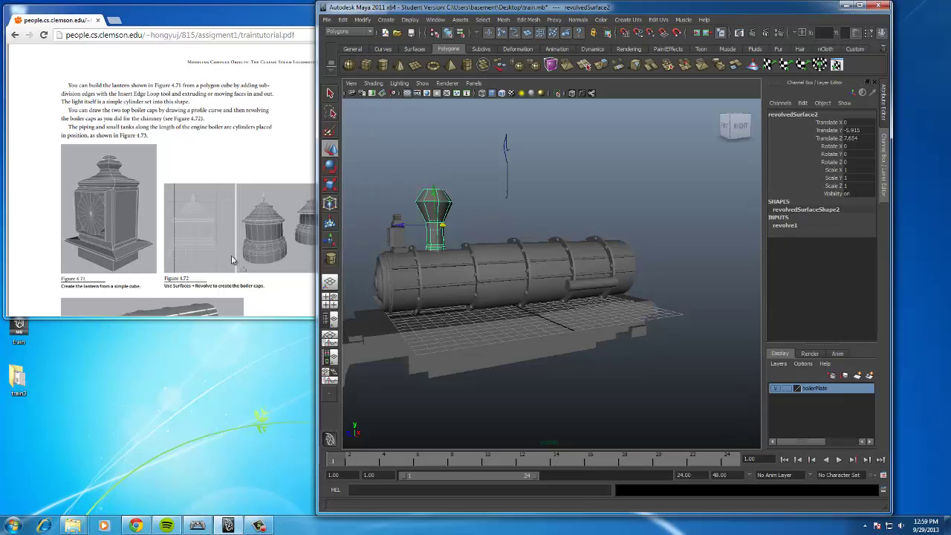
Switch to the front view and start the CV Curve tool with the curve degree set to 3 Cubic.
key(space)
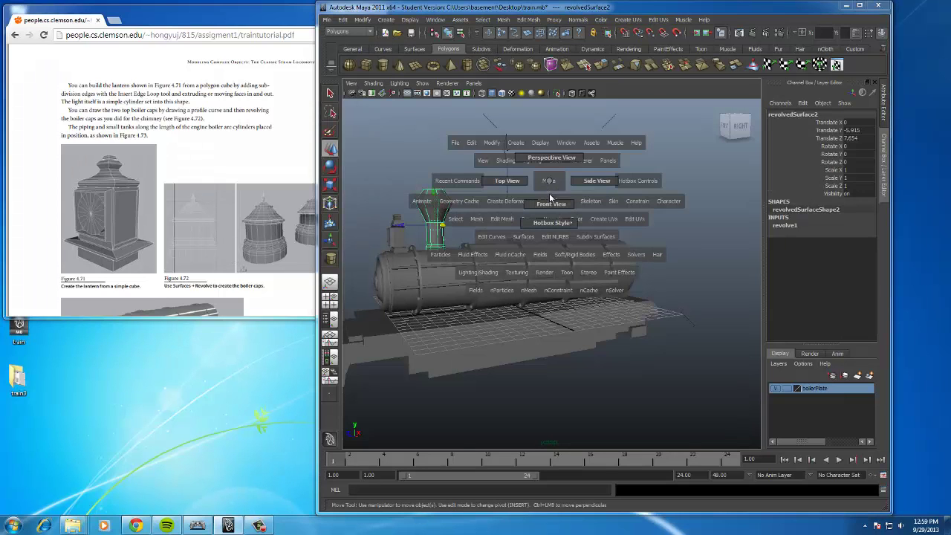
drag(550, 196, 550, 201)
click(393, 21)
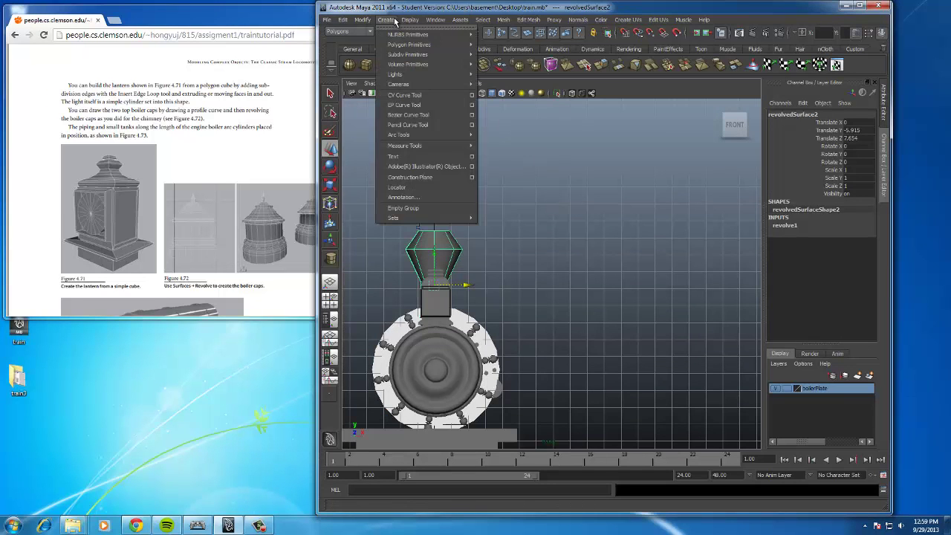
click(473, 97)
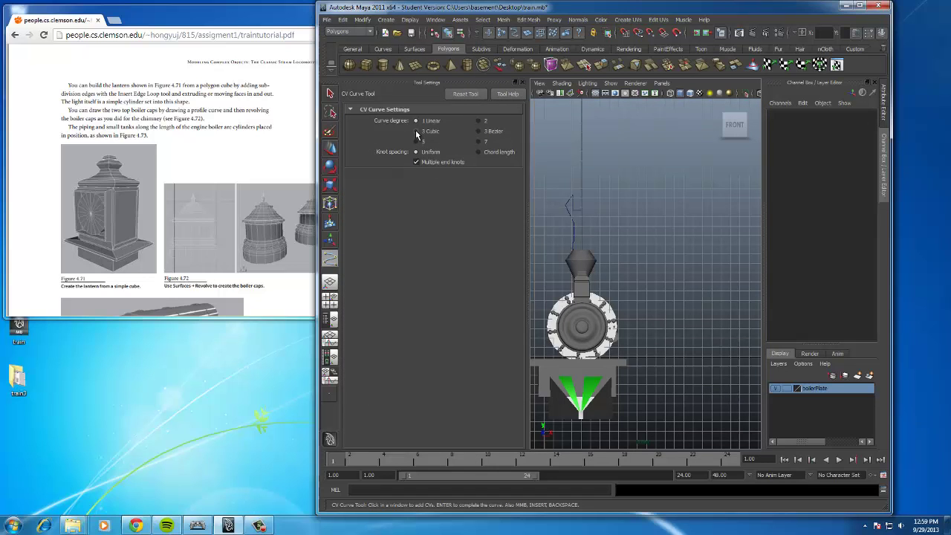
click(350, 110)
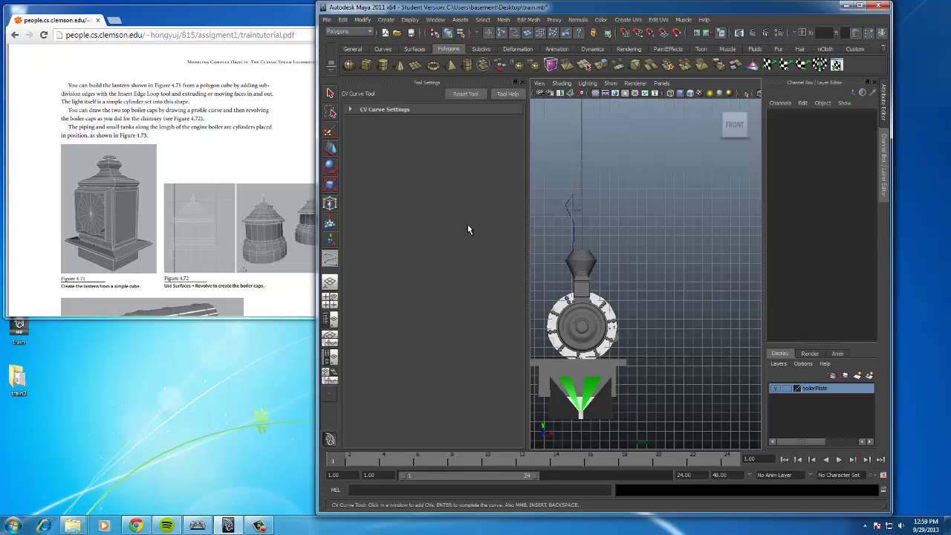
click(522, 82)
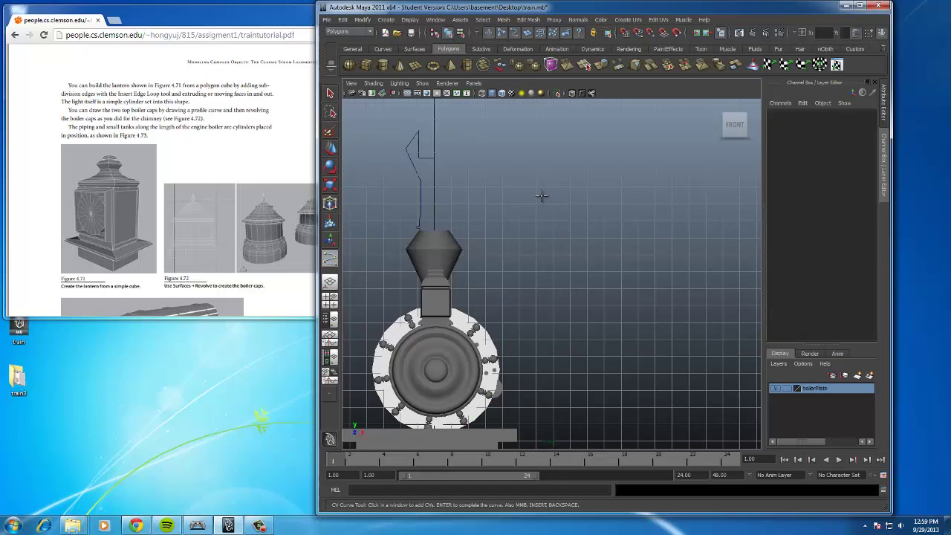
Draw the upper part of the boiler cap's profile beside the chimney, from the spire down to the roof's lip, removing the last misplaced points.
scroll(541, 195, up, 1)
key(space)
scroll(540, 197, up, 1)
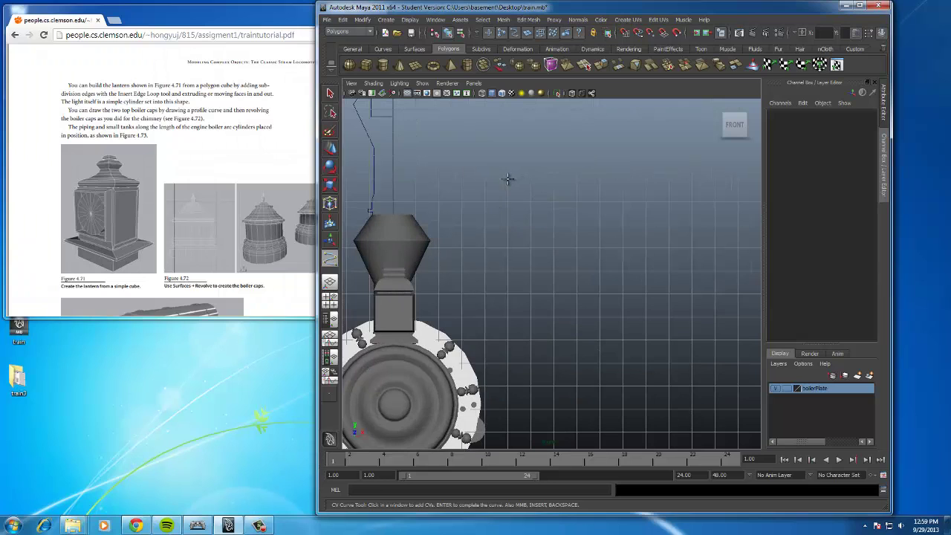
click(508, 179)
click(508, 191)
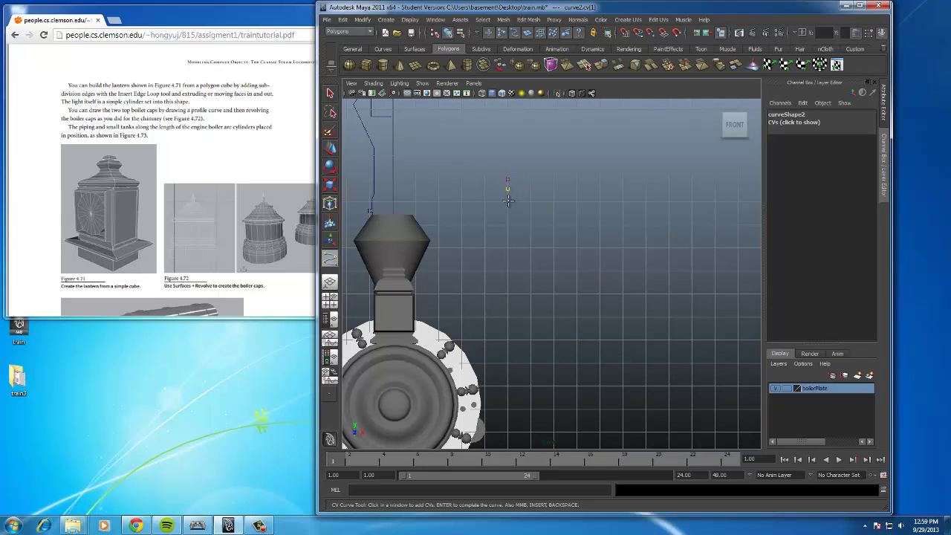
click(508, 200)
click(521, 203)
click(530, 208)
click(534, 216)
click(547, 219)
click(554, 223)
click(553, 226)
click(544, 224)
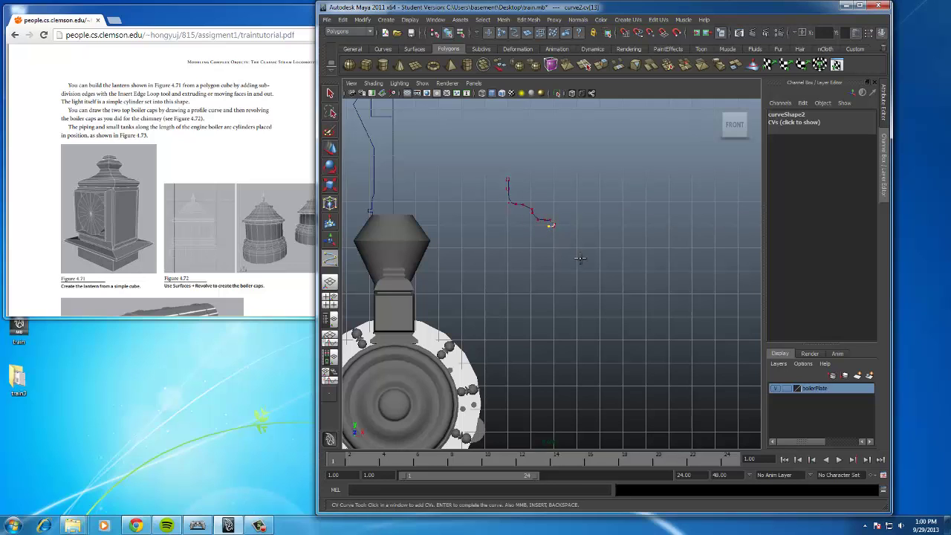
key(BackSpace)
key(BackSpace)
Continue the cap's profile curve down through the bulging upper body, straight wall and flared base, and finish the curve.
click(536, 230)
click(565, 250)
click(575, 268)
click(578, 281)
click(579, 295)
click(577, 306)
click(571, 318)
click(566, 341)
click(566, 355)
click(565, 369)
click(586, 373)
click(574, 400)
click(330, 93)
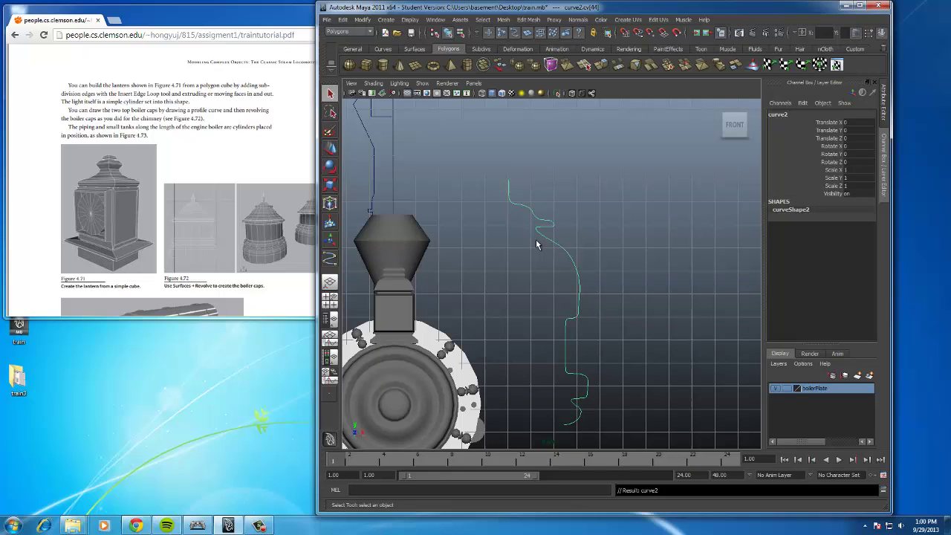
right_click(547, 240)
click(557, 246)
click(538, 232)
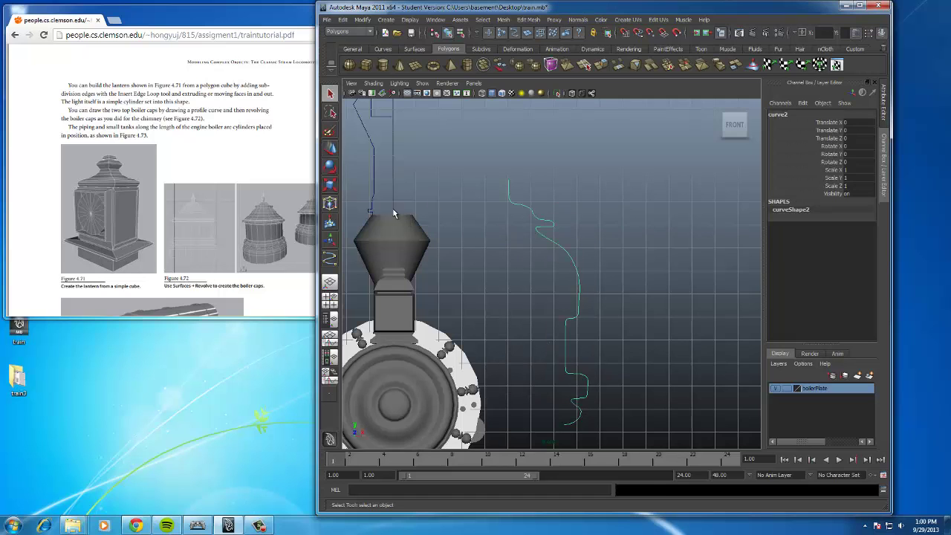
Center the profile curve's pivot and move the pivot to the curve's top end.
click(330, 148)
scroll(509, 266, down, 3)
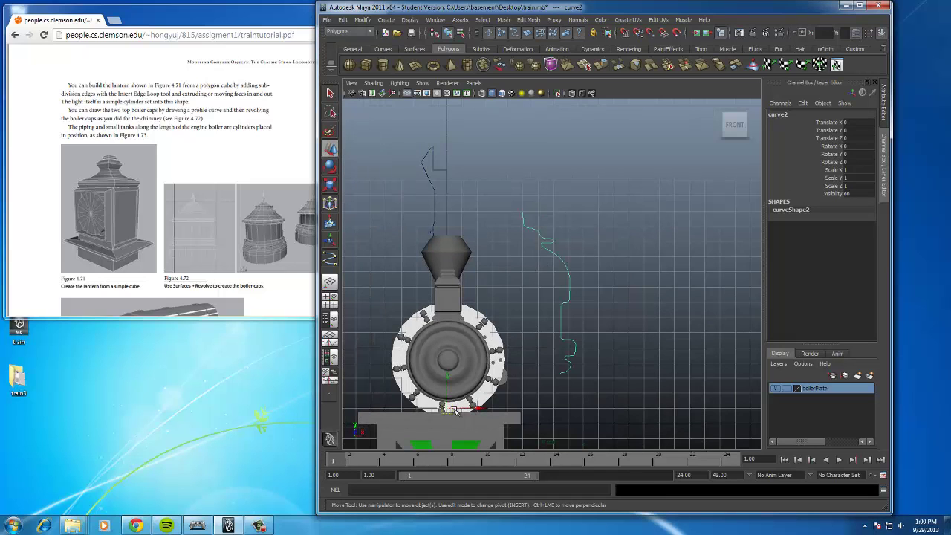
click(364, 21)
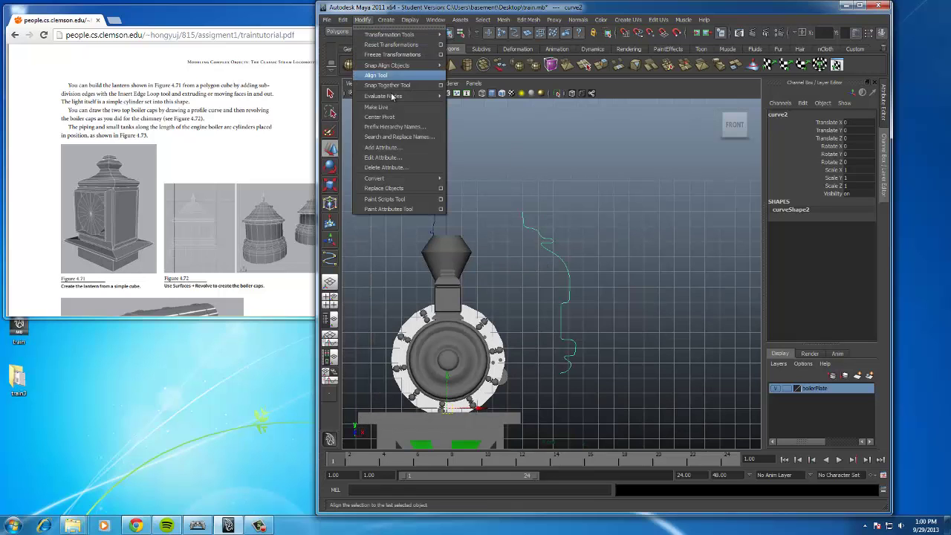
click(393, 117)
scroll(514, 229, up, 2)
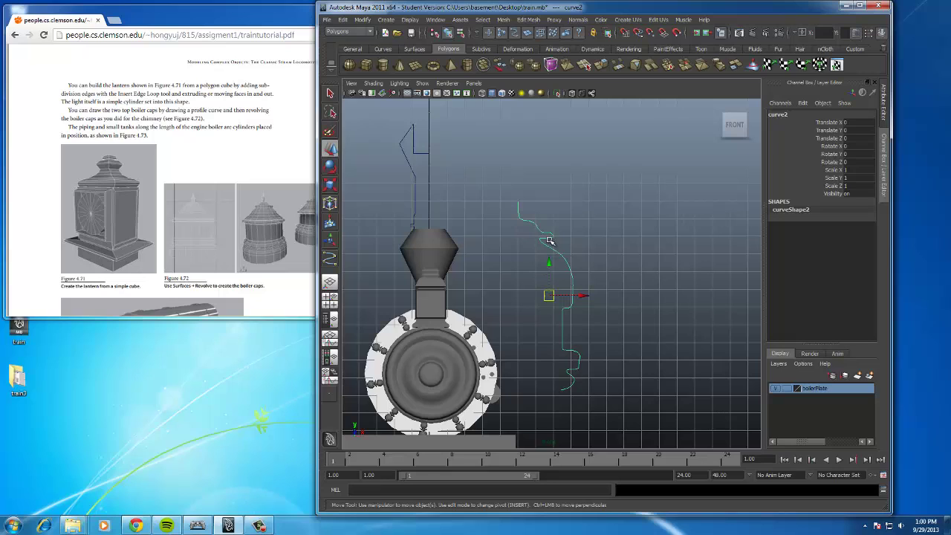
key(Insert)
drag(553, 296, 518, 204)
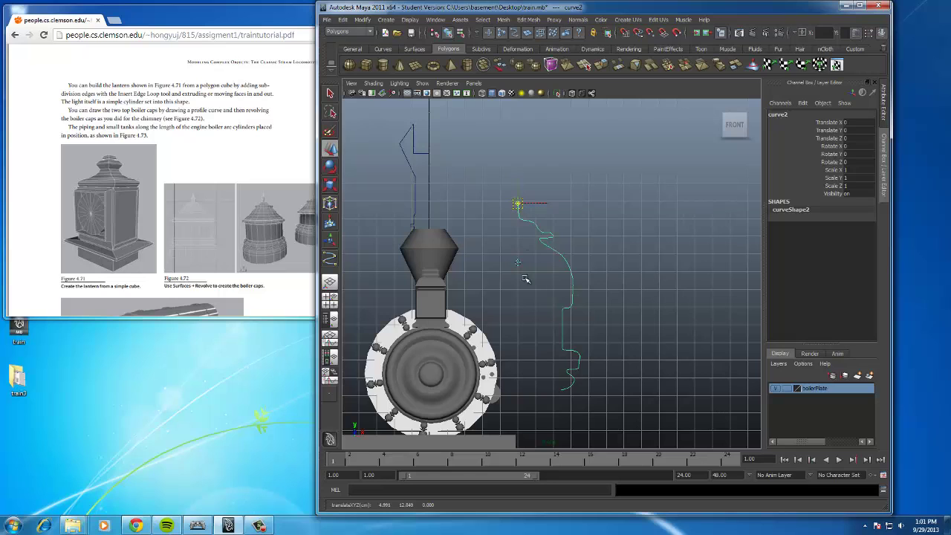
Revolve the cap's profile curve a full 360 degrees around the Y axis as a cubic NURBS surface with 8 segments.
click(460, 20)
click(353, 32)
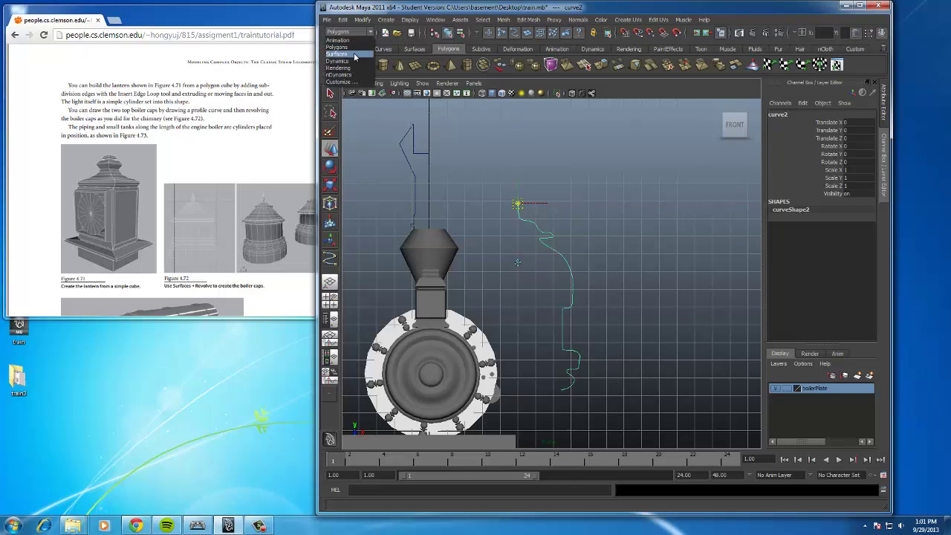
click(353, 54)
click(519, 20)
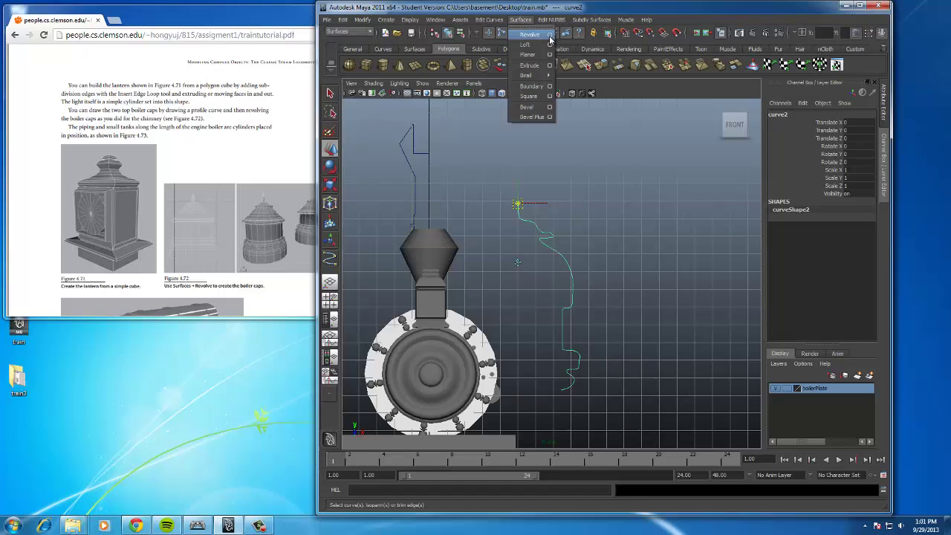
click(550, 34)
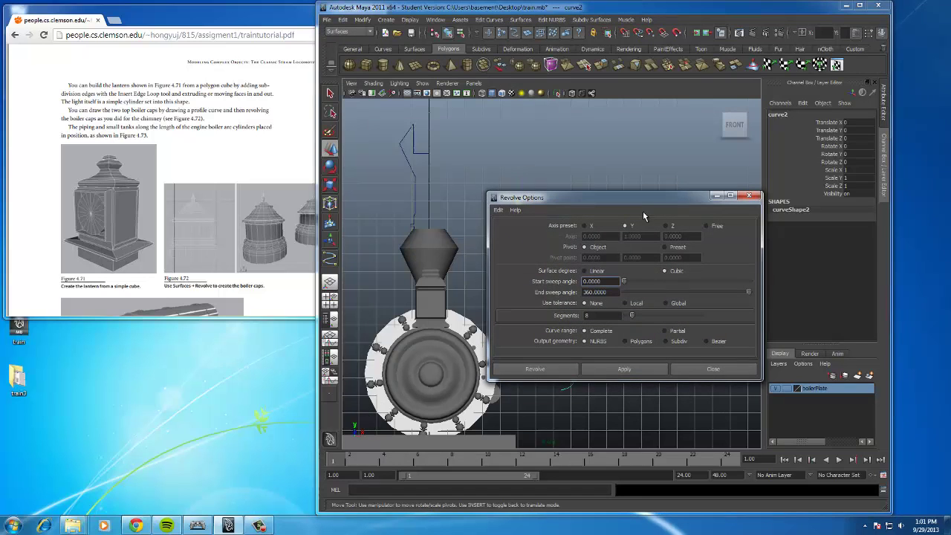
click(535, 369)
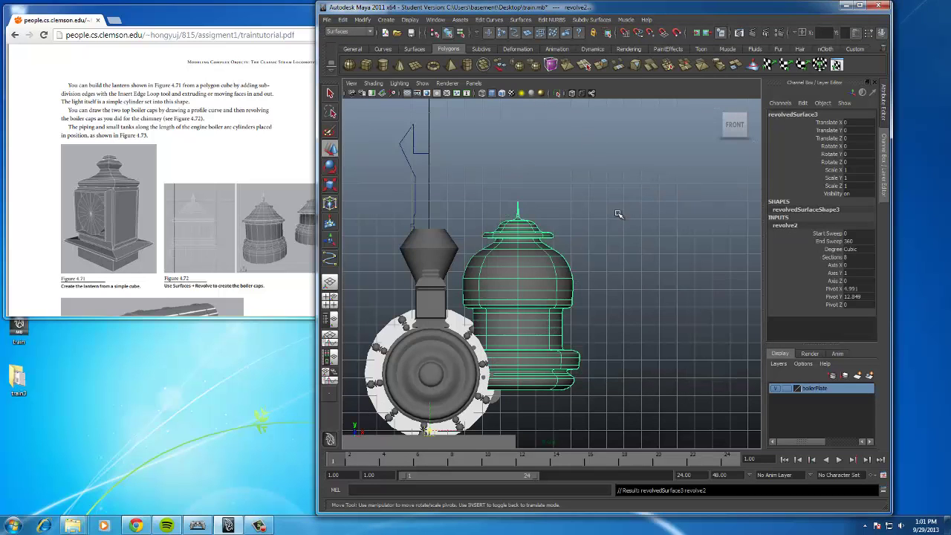
In the perspective view, center the revolved cap's pivot and move the cap over the boiler to about -3.19 in X.
scroll(618, 214, down, 1)
key(space)
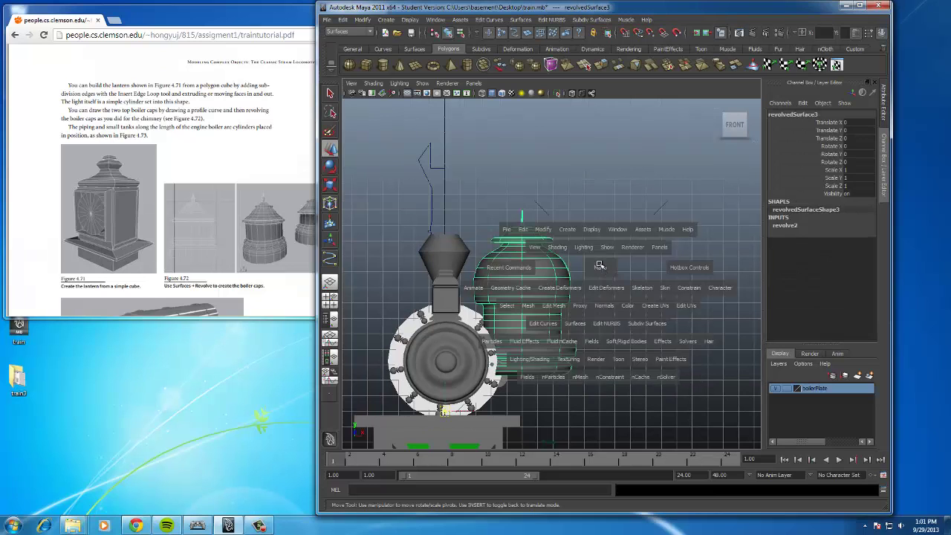
click(599, 246)
scroll(598, 246, down, 1)
key(space)
drag(598, 246, 574, 258)
click(569, 263)
key(Insert)
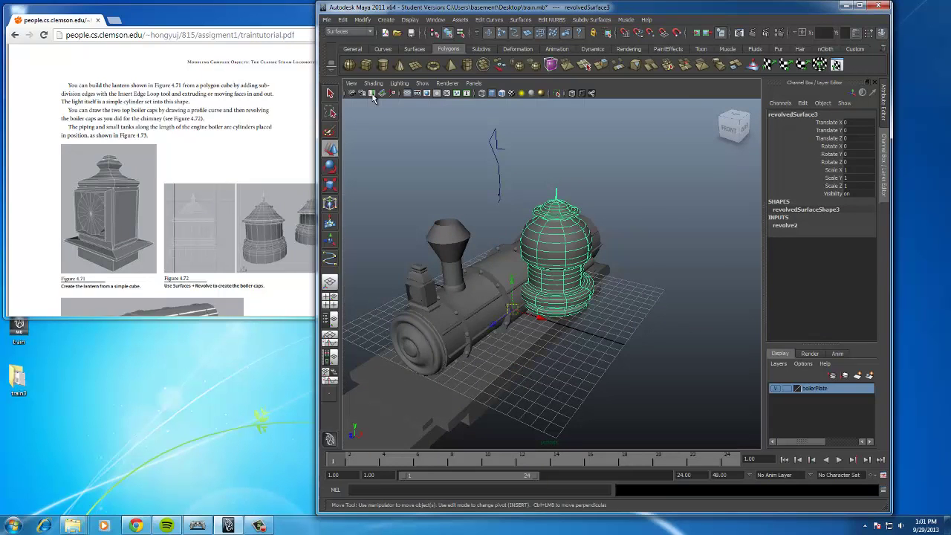
click(361, 19)
click(379, 117)
drag(586, 254, 554, 250)
Reshape the cap through its profile curve by moving control vertices inward just below the roof's lip, narrowing the upper bulge.
click(585, 237)
right_drag(585, 237, 560, 237)
scroll(611, 251, up, 3)
alt+drag(616, 246, 618, 211)
click(611, 210)
click(608, 195)
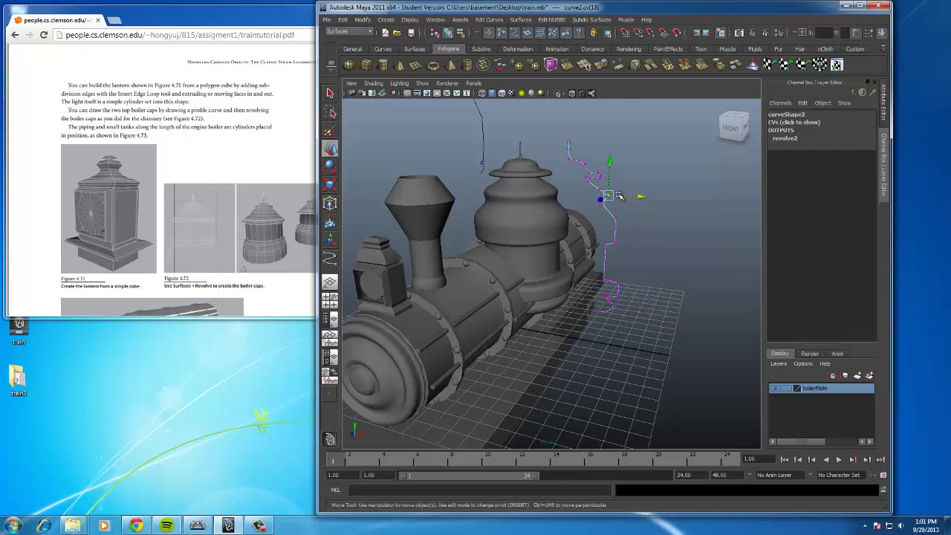
mouse_move(611, 196)
mouse_down()
mouse_move(603, 199)
mouse_move(600, 180)
mouse_up()
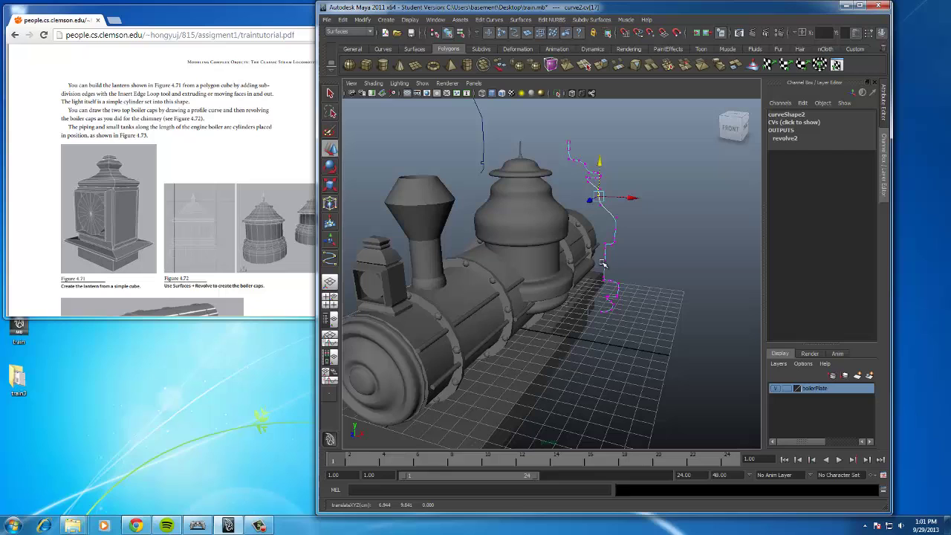
drag(599, 259, 562, 255)
click(634, 291)
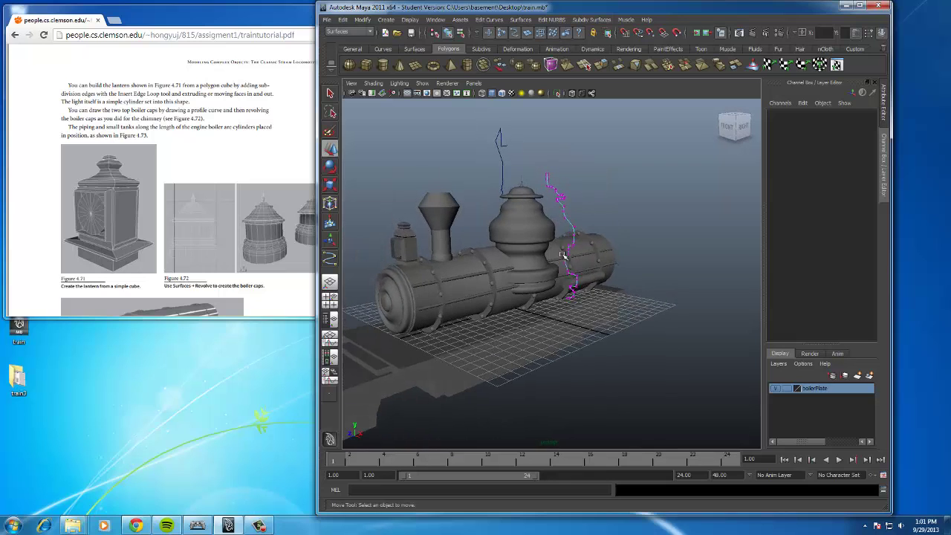
Delete the cap's profile curve and the leftover chimney profile curve above the boiler.
mouse_move(572, 234)
right_down()
mouse_move(605, 216)
mouse_move(570, 213)
mouse_move(574, 225)
right_up()
click(573, 235)
click(573, 236)
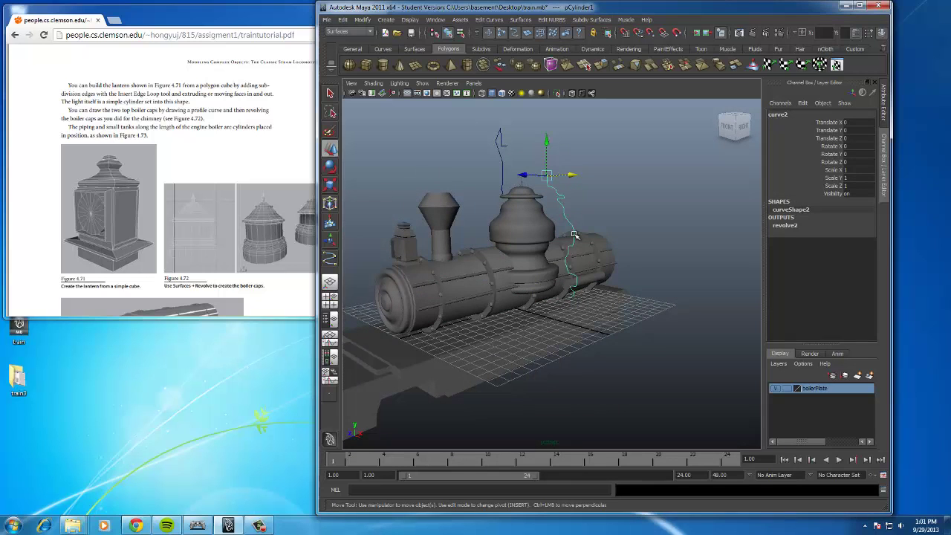
key(Delete)
click(514, 211)
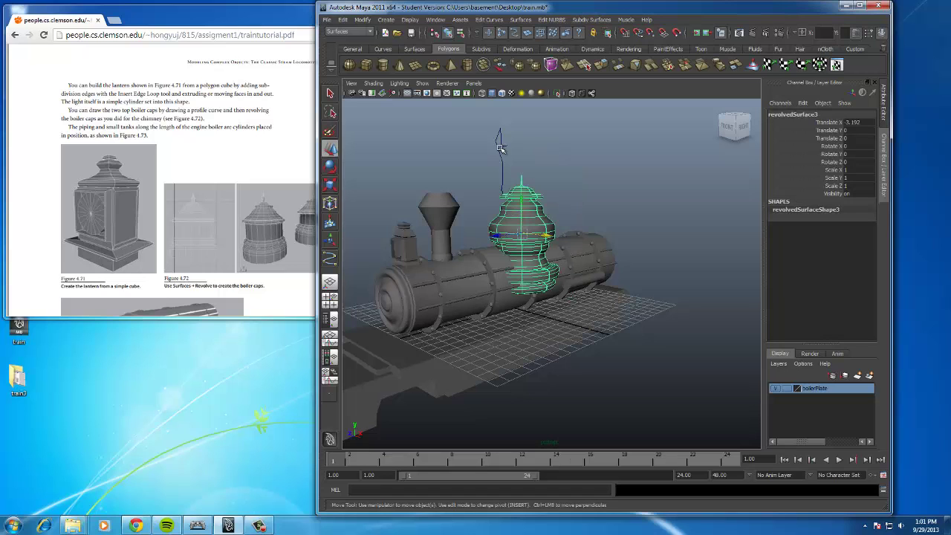
click(500, 147)
key(Delete)
Scale the cap uniformly to about 0.394 and place it on top of the boiler behind the chimney, at Z 2.2.
click(538, 204)
click(329, 184)
drag(522, 236, 494, 199)
key(w)
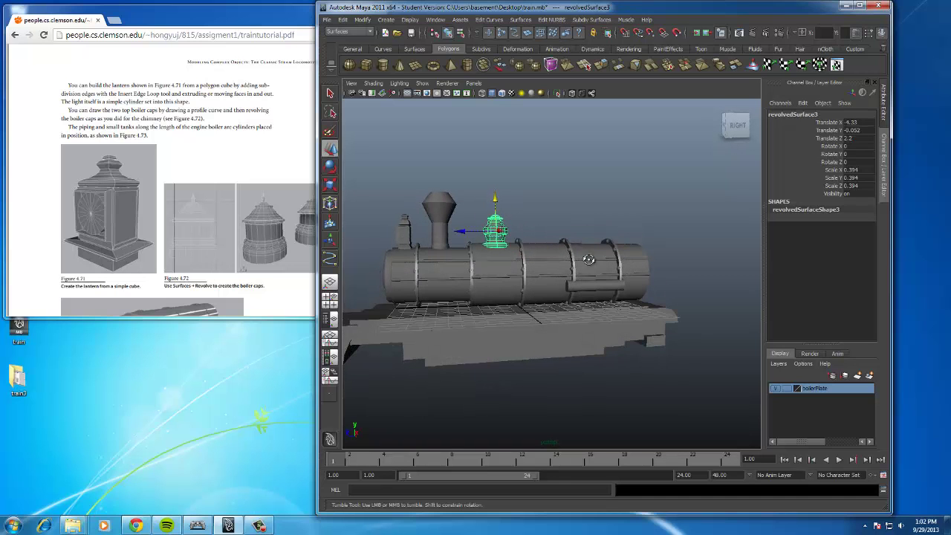
In the front view, center the cap sideways on the boiler at about X -4.915 and Y 0.021, and return to perspective.
alt+drag(589, 259, 607, 270)
key(space)
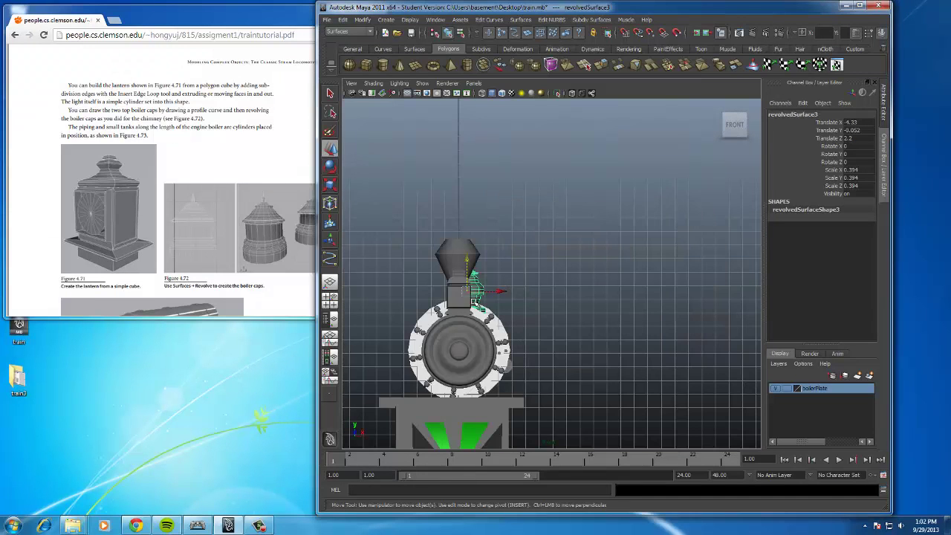
drag(475, 300, 460, 292)
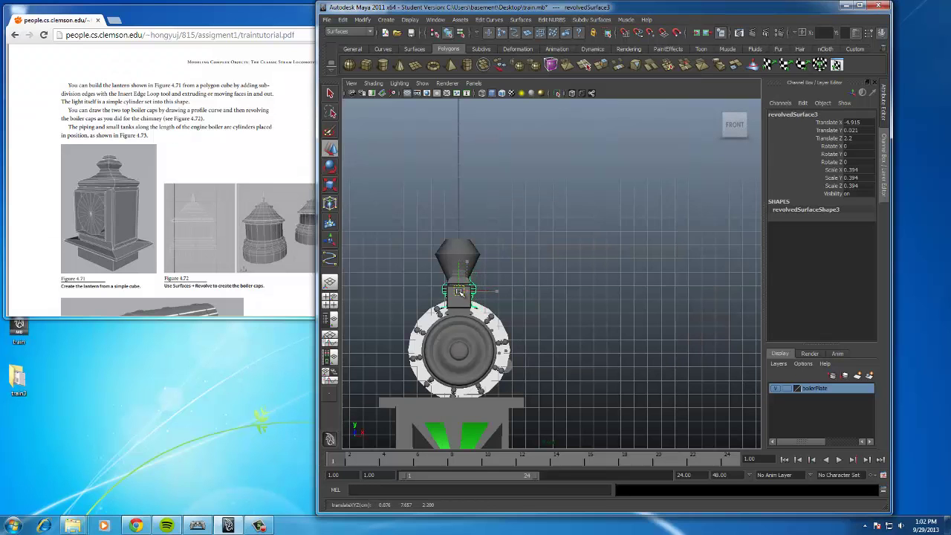
key(space)
drag(532, 279, 538, 251)
Duplicate the cap twice and space the copies along the top of the boiler behind the first cap.
alt+drag(537, 269, 467, 286)
key(ctrl+d)
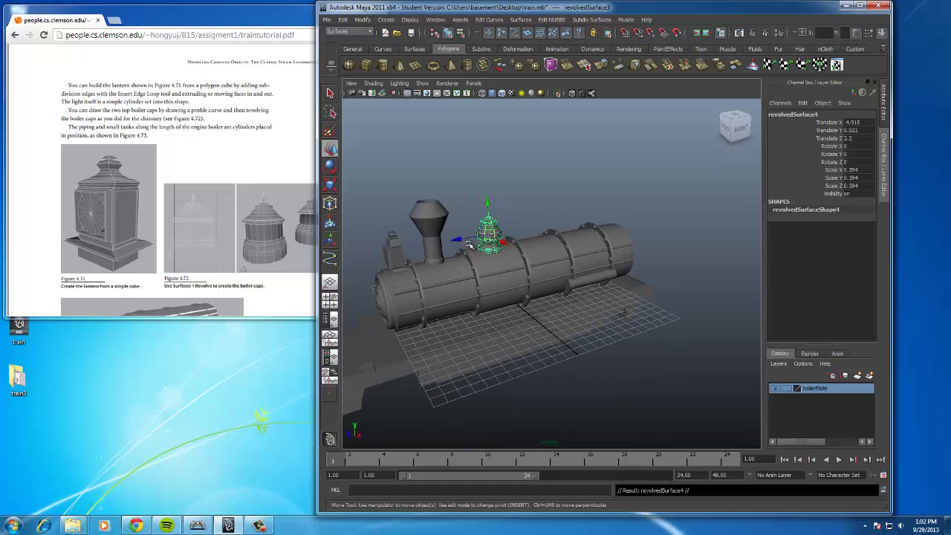
drag(468, 245, 538, 275)
key(ctrl+d)
click(551, 208)
scroll(668, 279, up, 5)
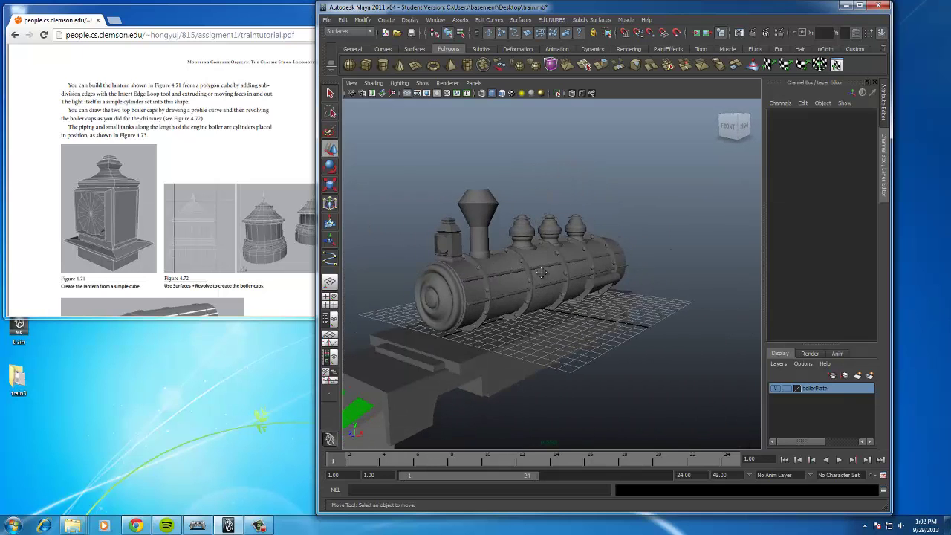
alt+middle_drag(538, 275, 554, 255)
alt+drag(553, 255, 639, 246)
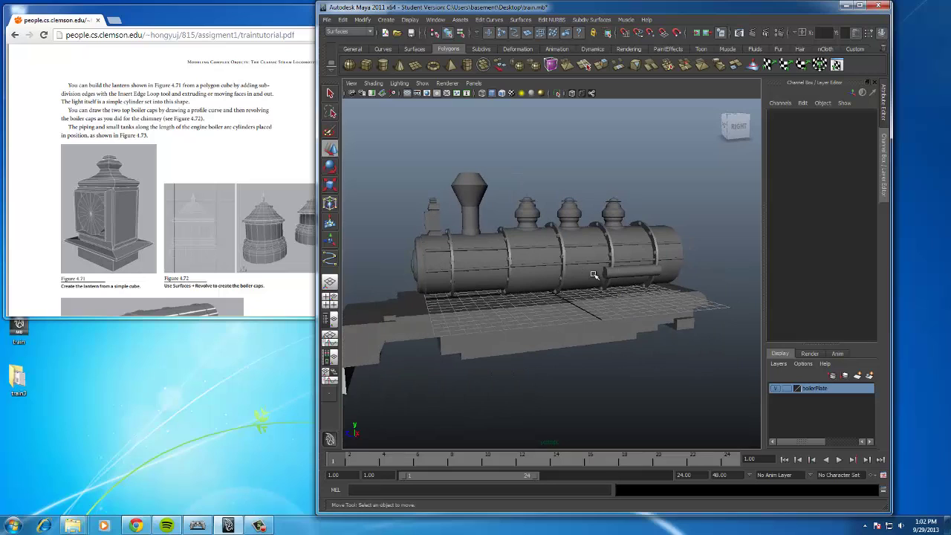